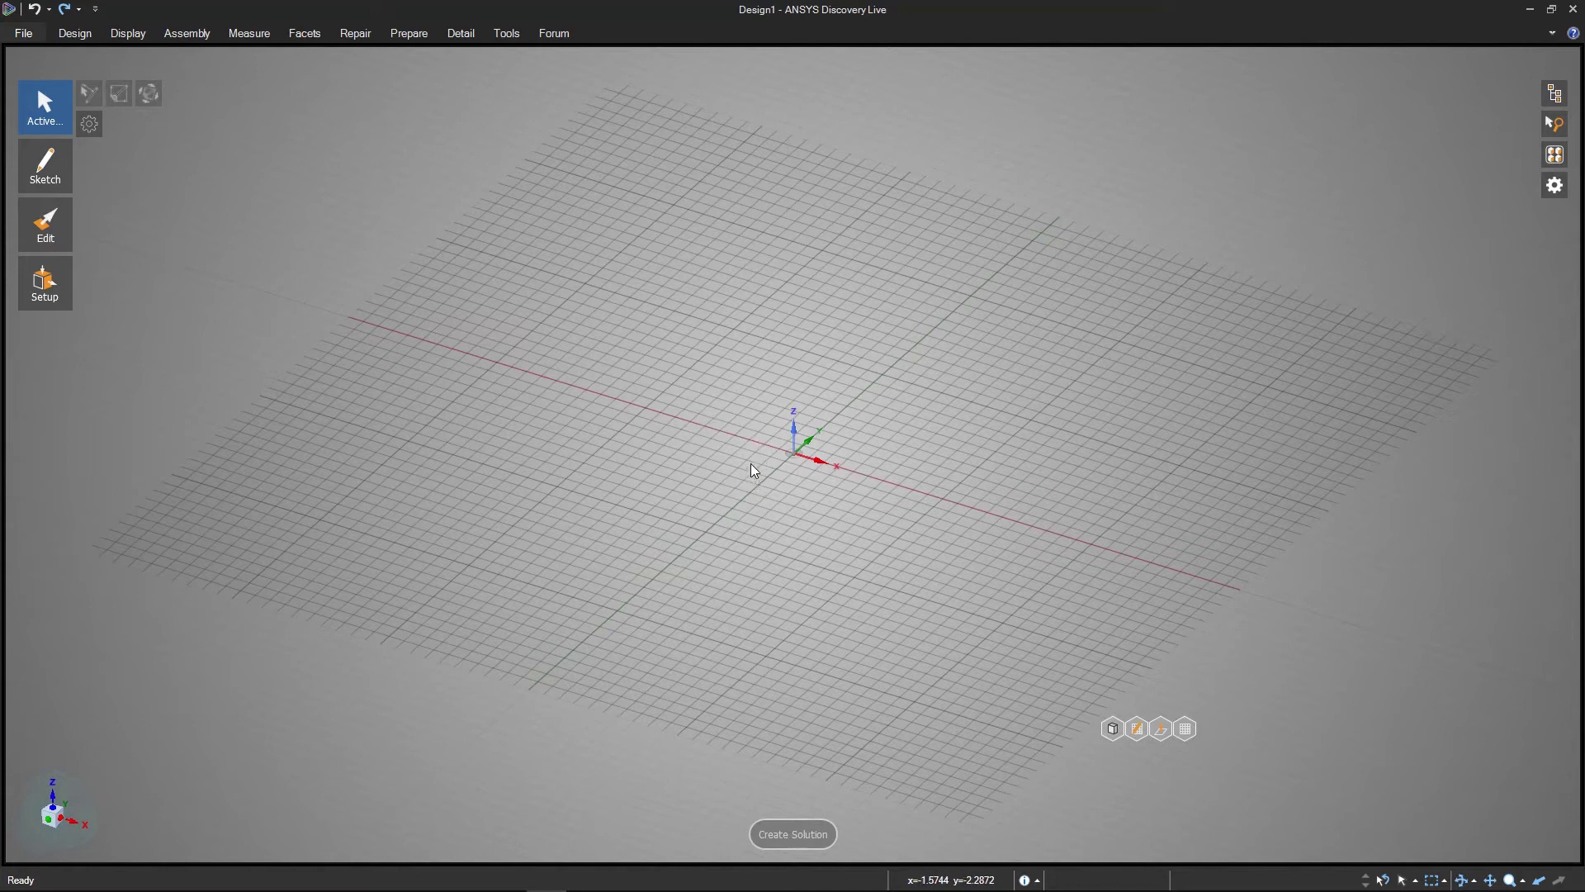
pyautogui.moveTo(749, 463); pyautogui.dragTo(770, 478, button='middle')
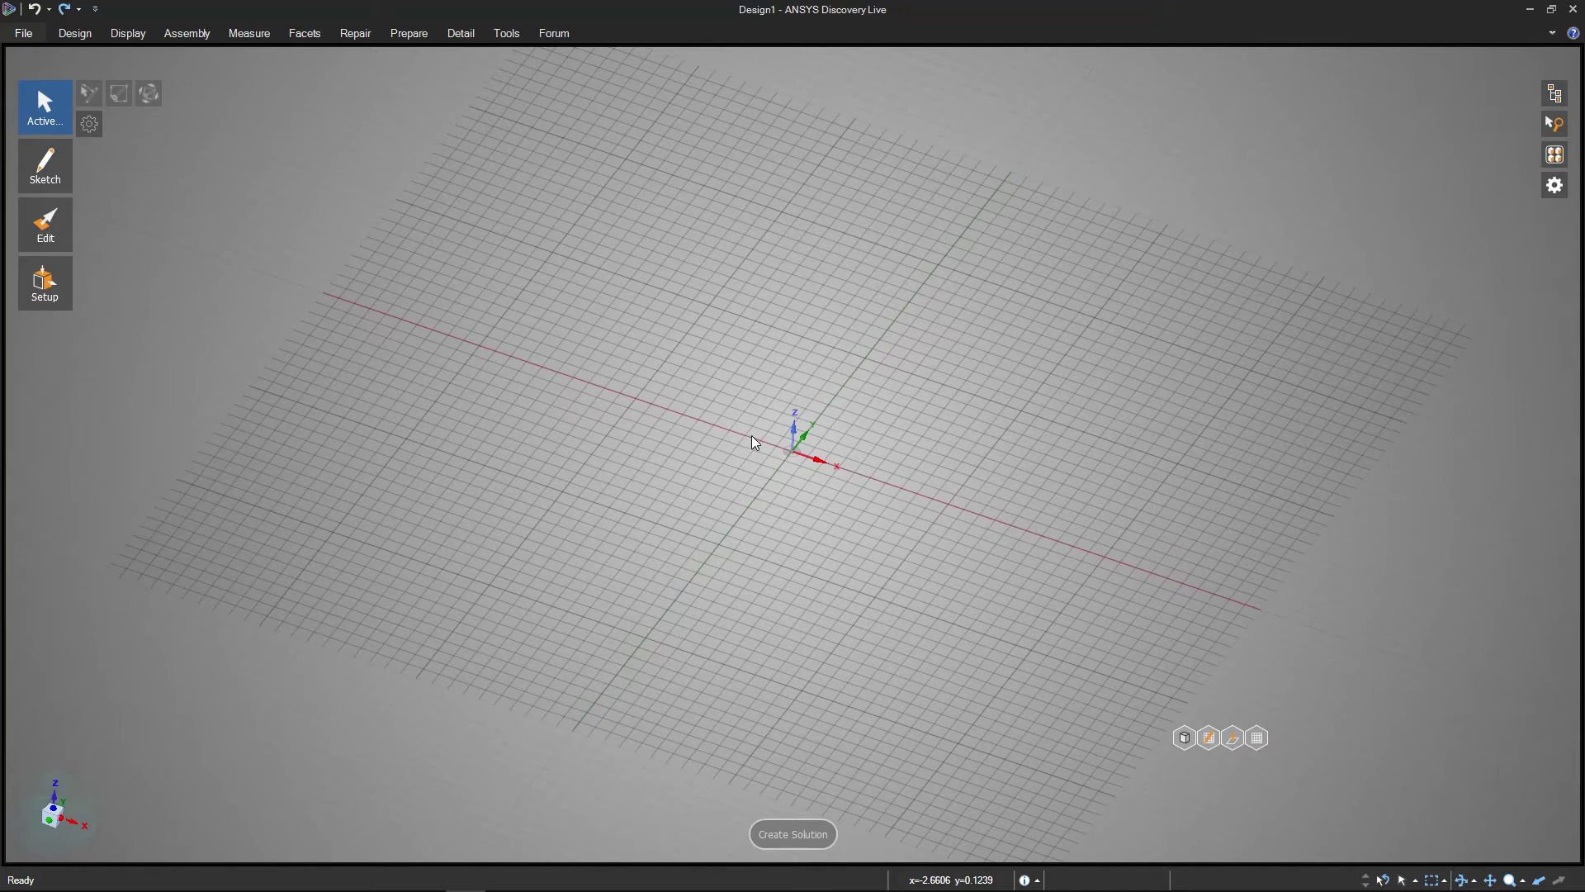
pyautogui.scroll(-3, 749, 438)
pyautogui.scroll(5, 747, 388)
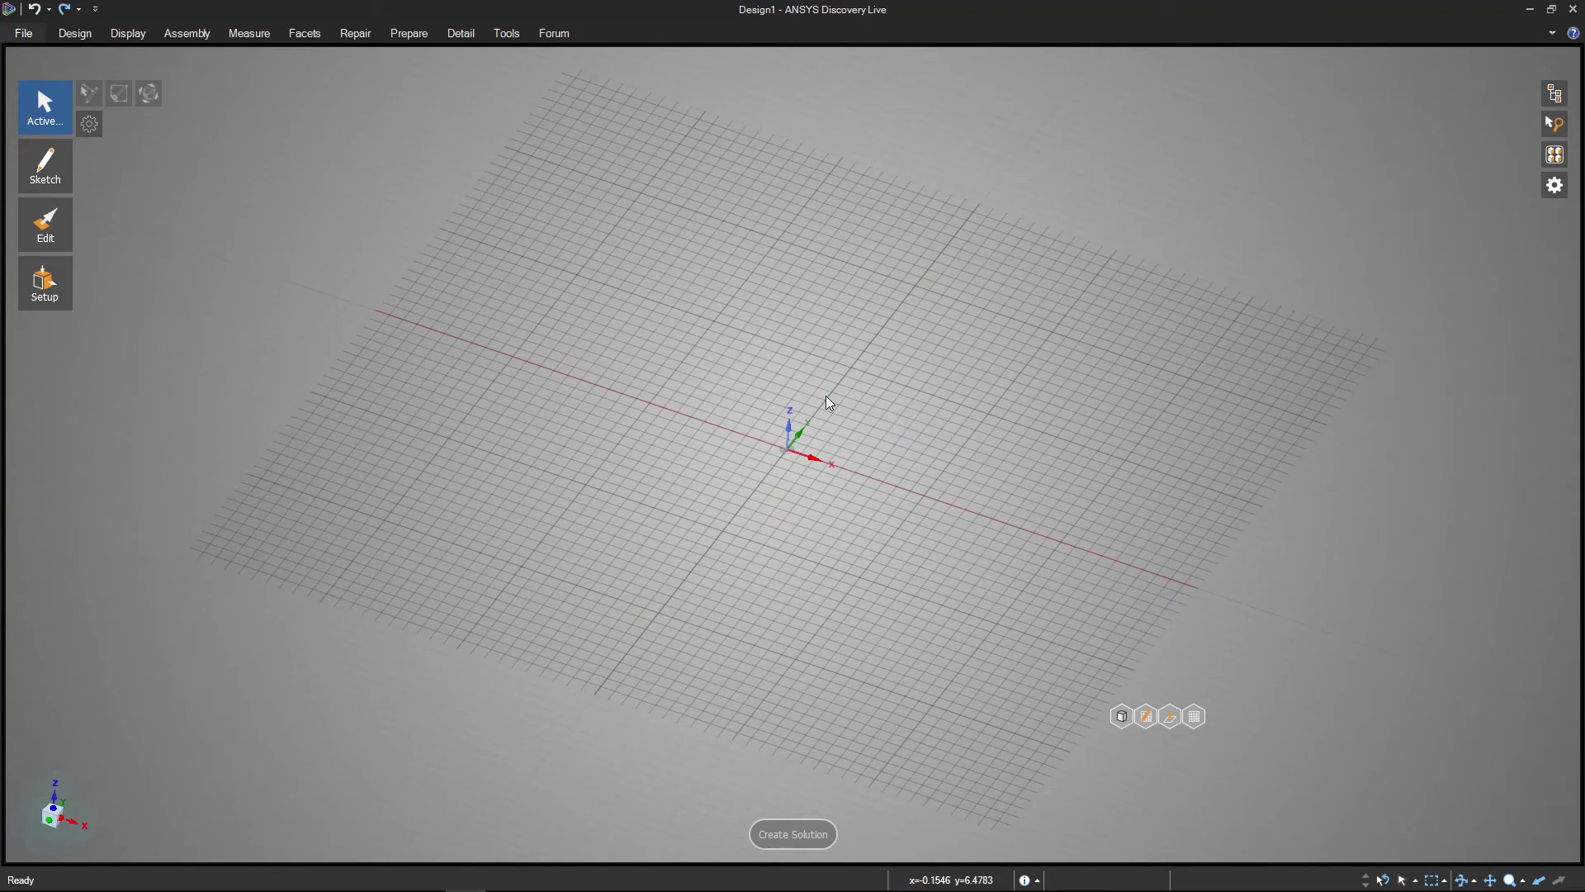
pyautogui.moveTo(828, 402)
pyautogui.keyDown('shift'); pyautogui.mouseDown(button='middle')
pyautogui.moveTo(747, 405)
pyautogui.moveTo(753, 361)
pyautogui.moveTo(825, 375)
pyautogui.moveTo(803, 388)
pyautogui.mouseUp(button='middle'); pyautogui.keyUp('shift')
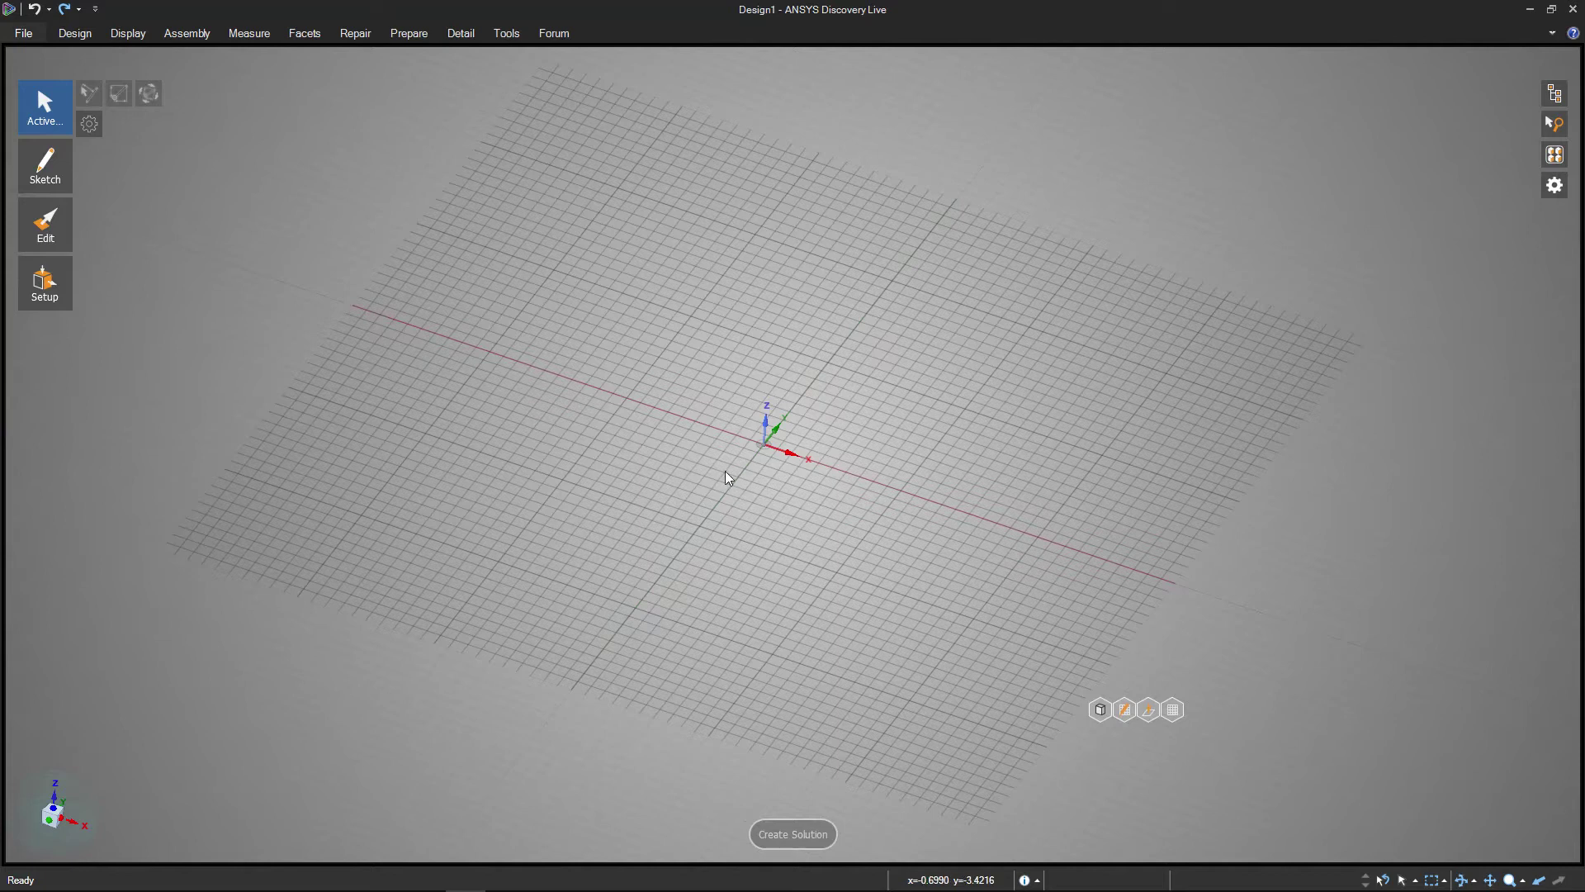
pyautogui.scroll(2, 722, 472)
pyautogui.scroll(-2, 735, 467)
pyautogui.scroll(1, 726, 454)
pyautogui.scroll(-1, 726, 450)
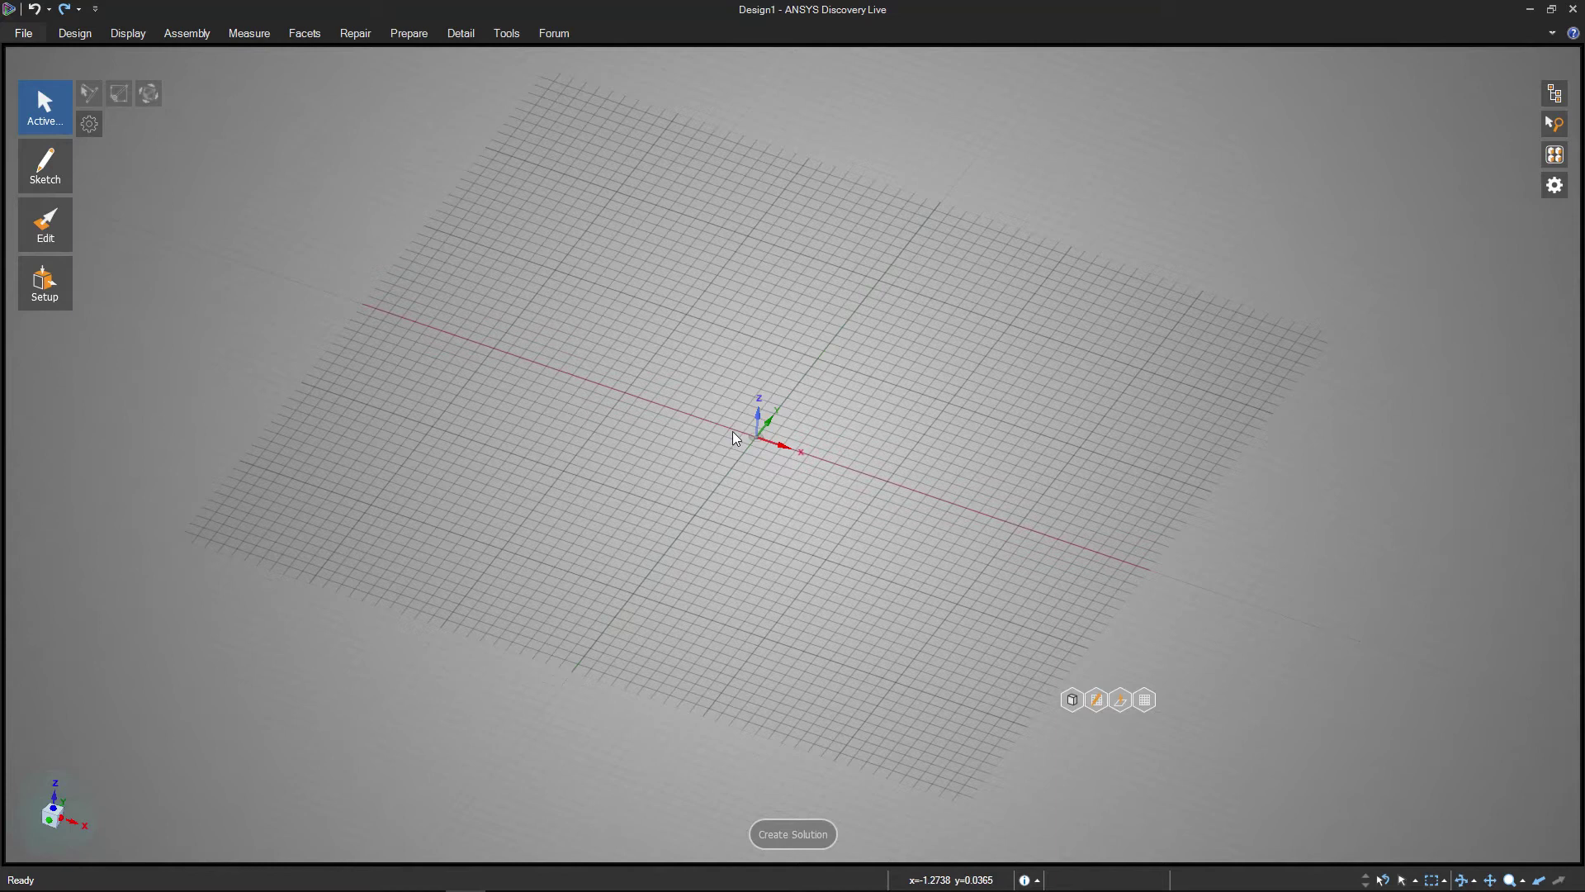
# Set this document's unit type to Metric with lengths in millimeters in the program options.
pyautogui.click(23, 33)
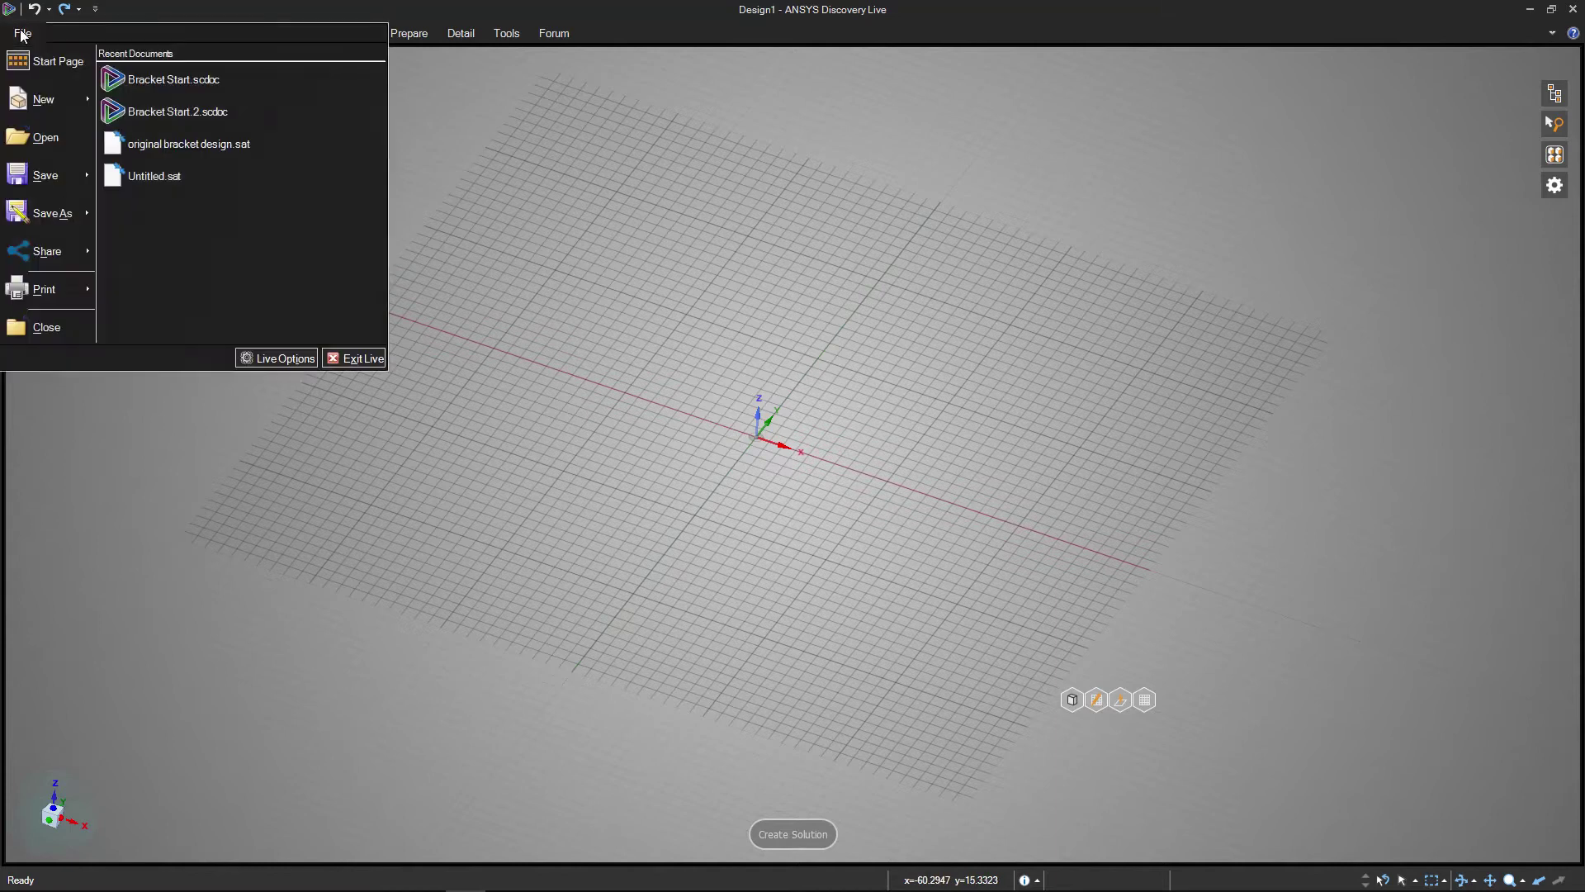
pyautogui.click(277, 356)
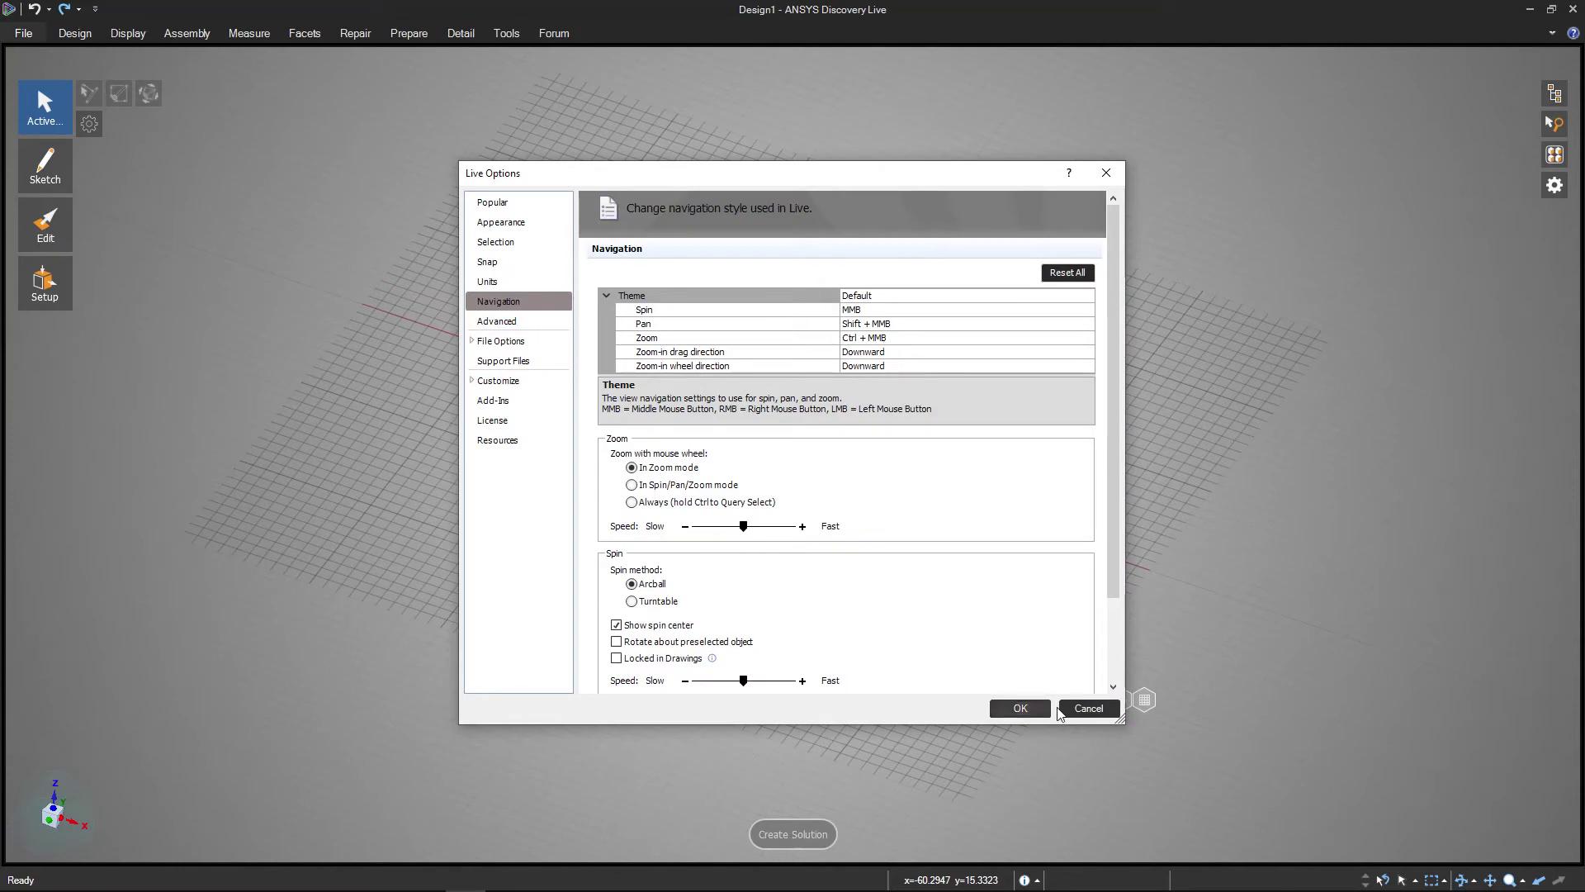
pyautogui.click(495, 282)
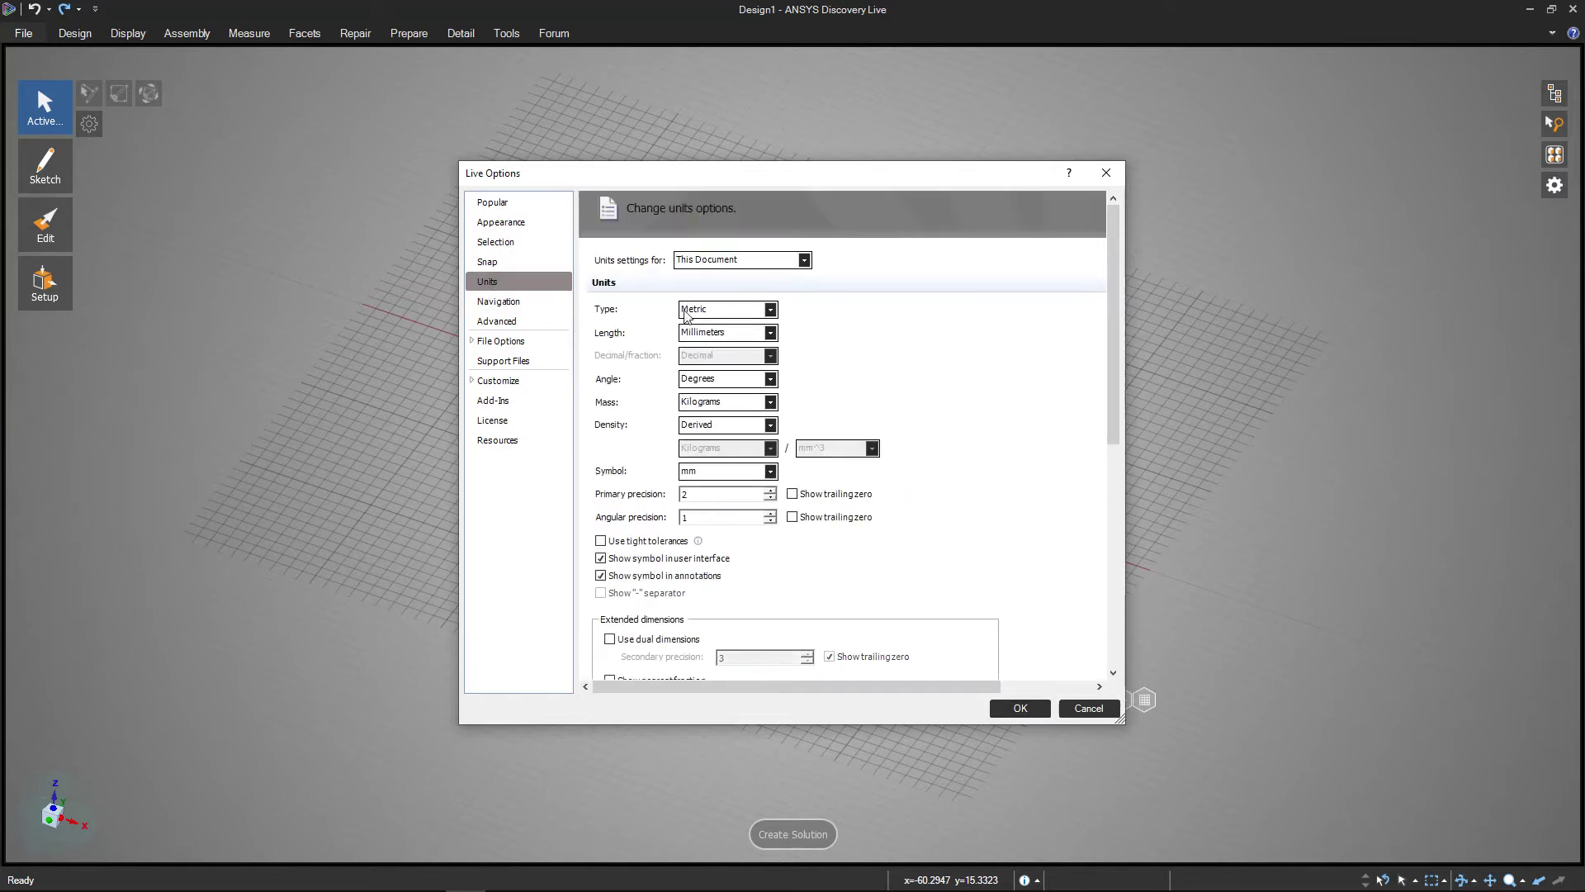
pyautogui.click(771, 312)
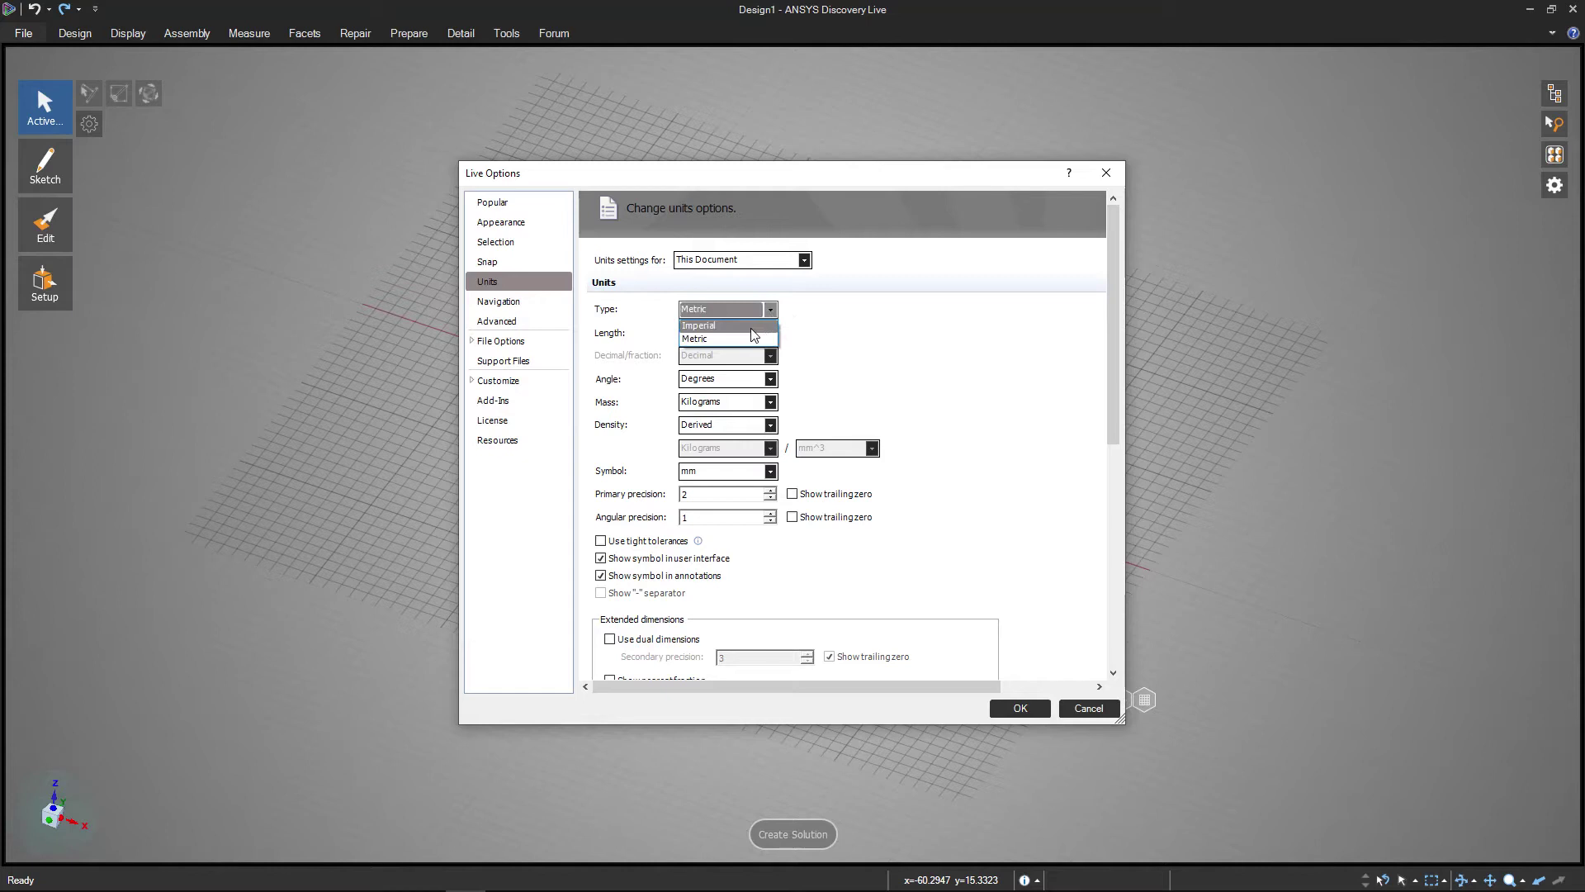
pyautogui.click(753, 326)
pyautogui.click(769, 313)
pyautogui.click(758, 330)
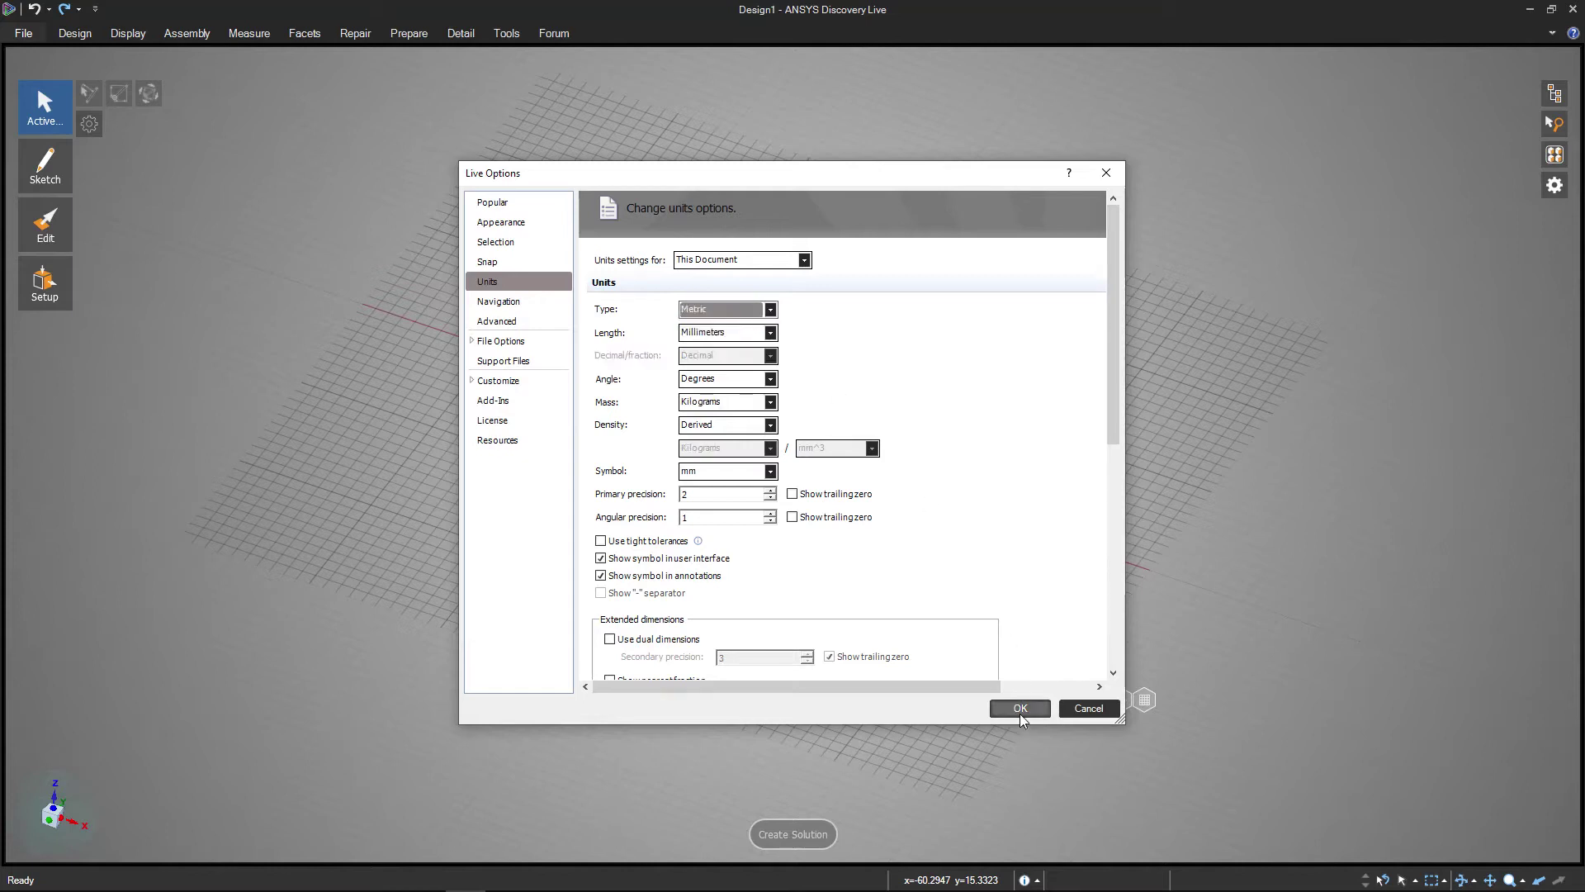
pyautogui.click(1019, 709)
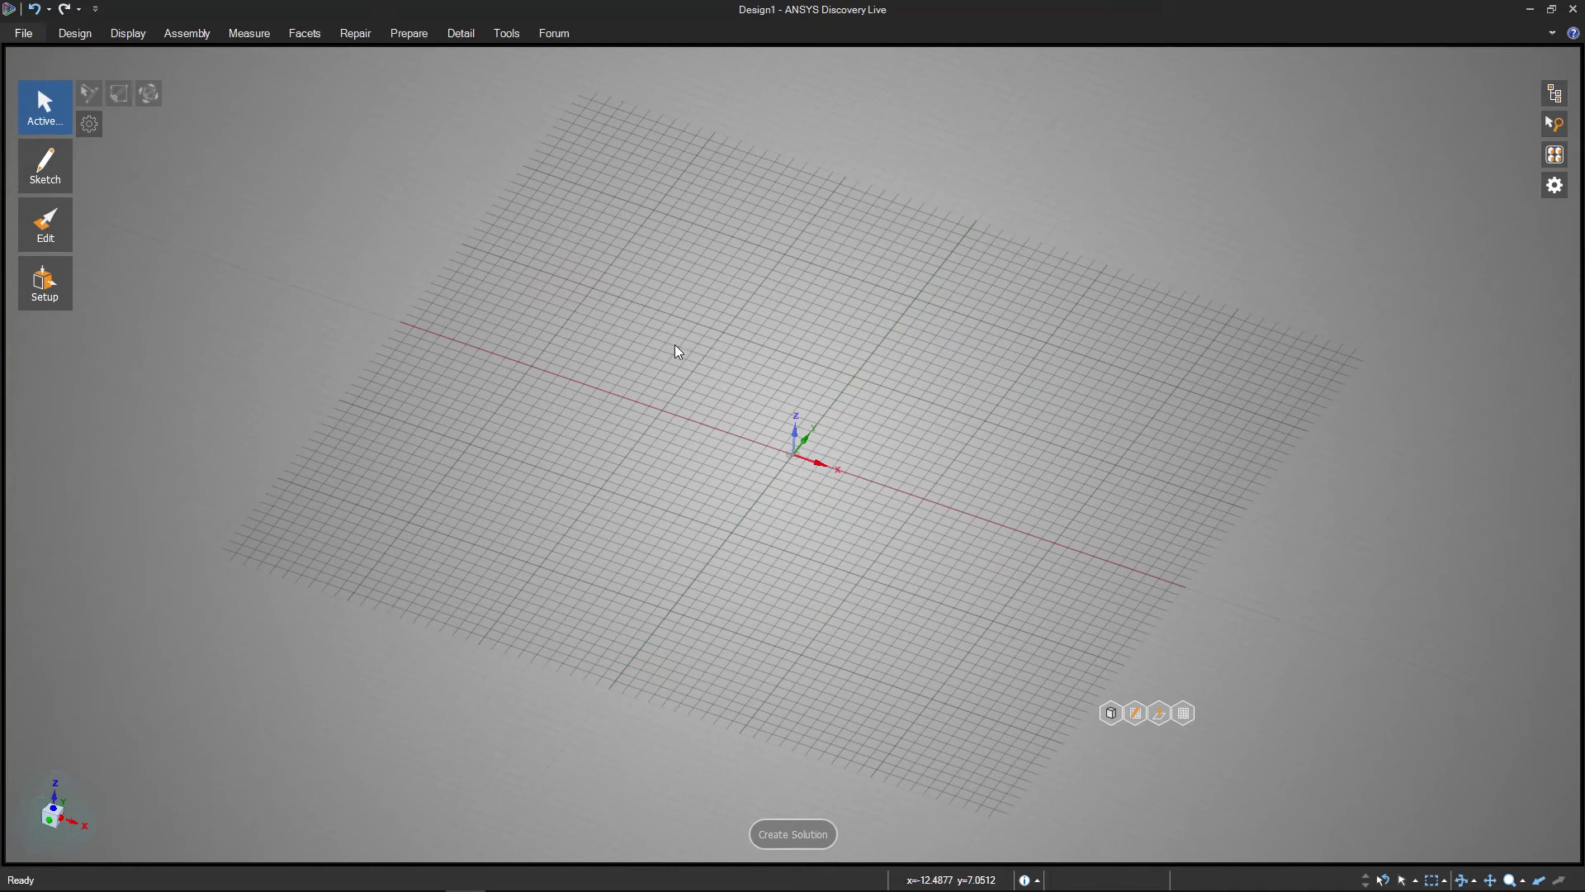
pyautogui.moveTo(758, 446); pyautogui.dragTo(727, 503, button='middle')
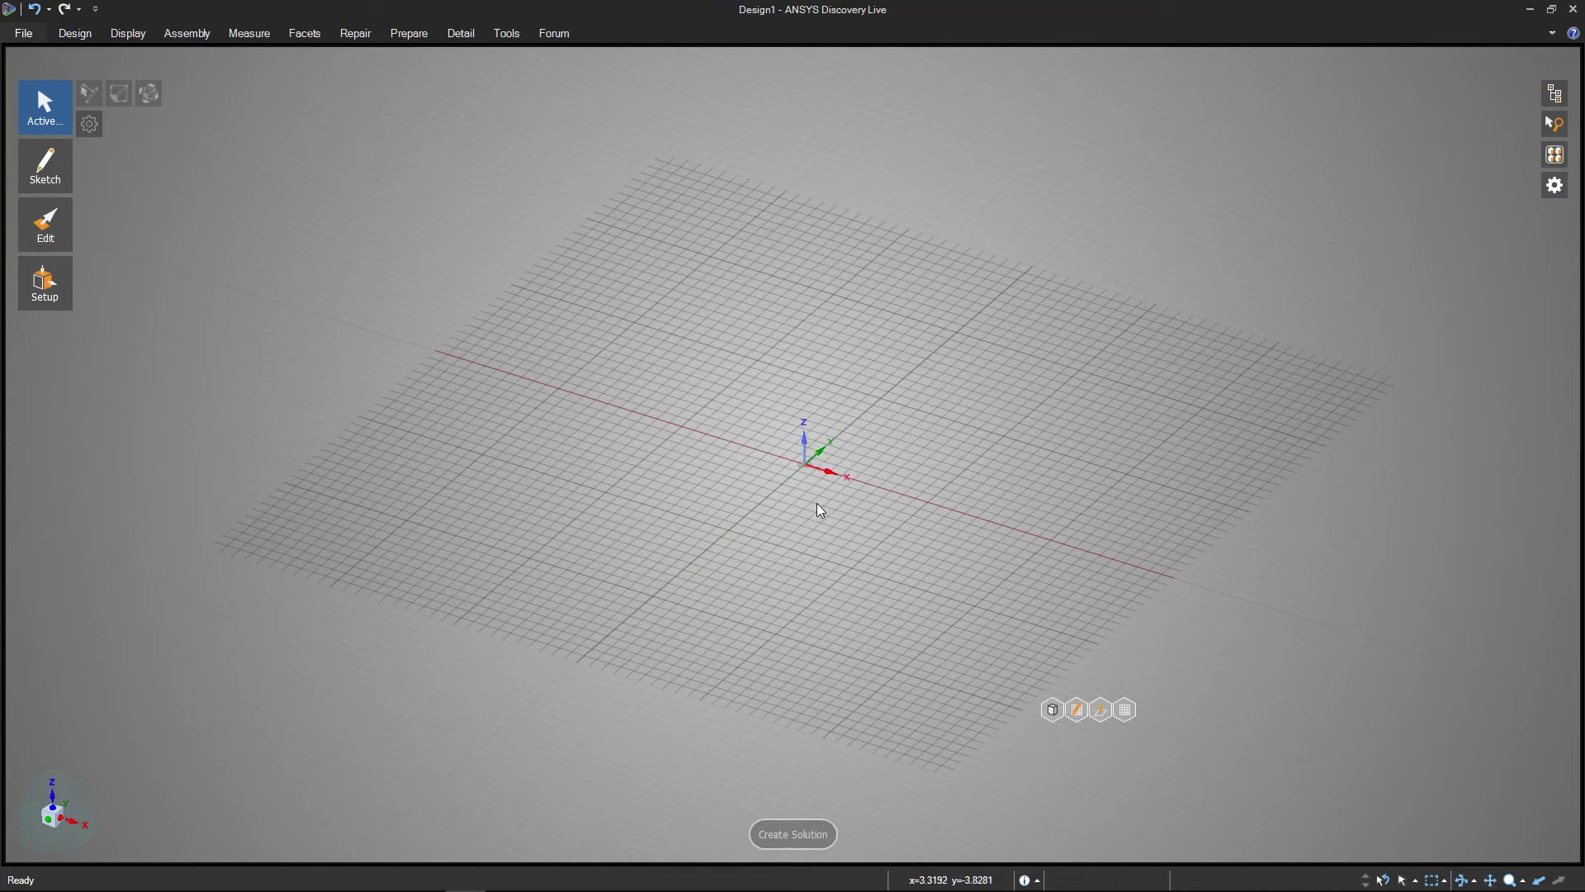
pyautogui.moveTo(788, 518)
pyautogui.mouseDown(button='middle')
pyautogui.moveTo(788, 479)
pyautogui.moveTo(825, 513)
pyautogui.mouseUp(button='middle')
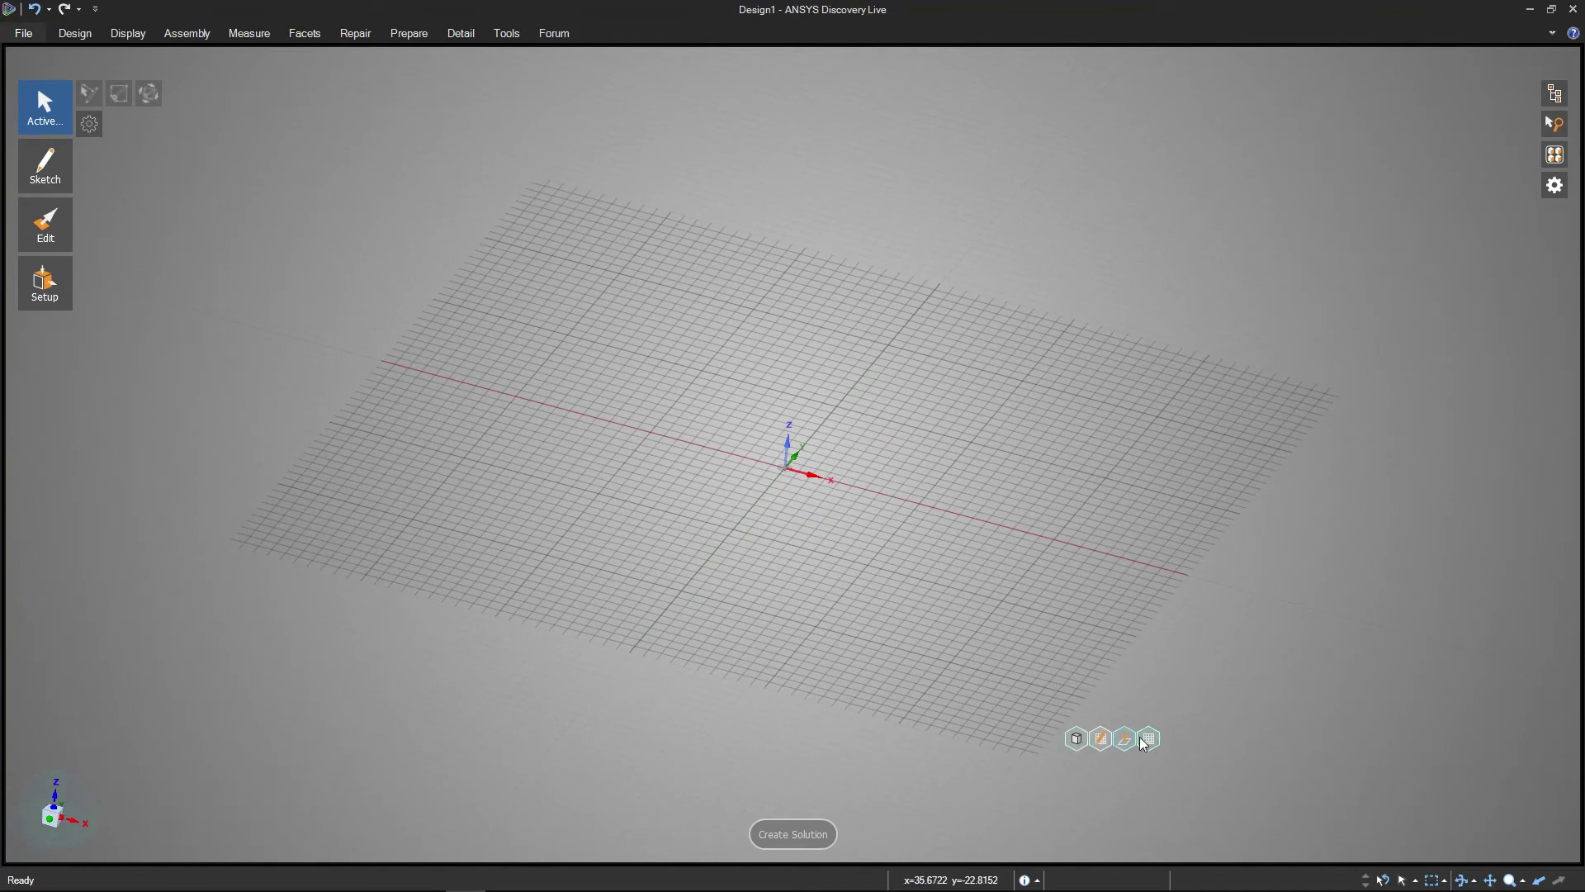
pyautogui.moveTo(977, 651); pyautogui.dragTo(1347, 589, button='middle')
pyautogui.moveTo(892, 641)
pyautogui.mouseDown(button='middle')
pyautogui.moveTo(945, 474)
pyautogui.moveTo(916, 578)
pyautogui.moveTo(948, 652)
pyautogui.moveTo(890, 654)
pyautogui.mouseUp(button='middle')
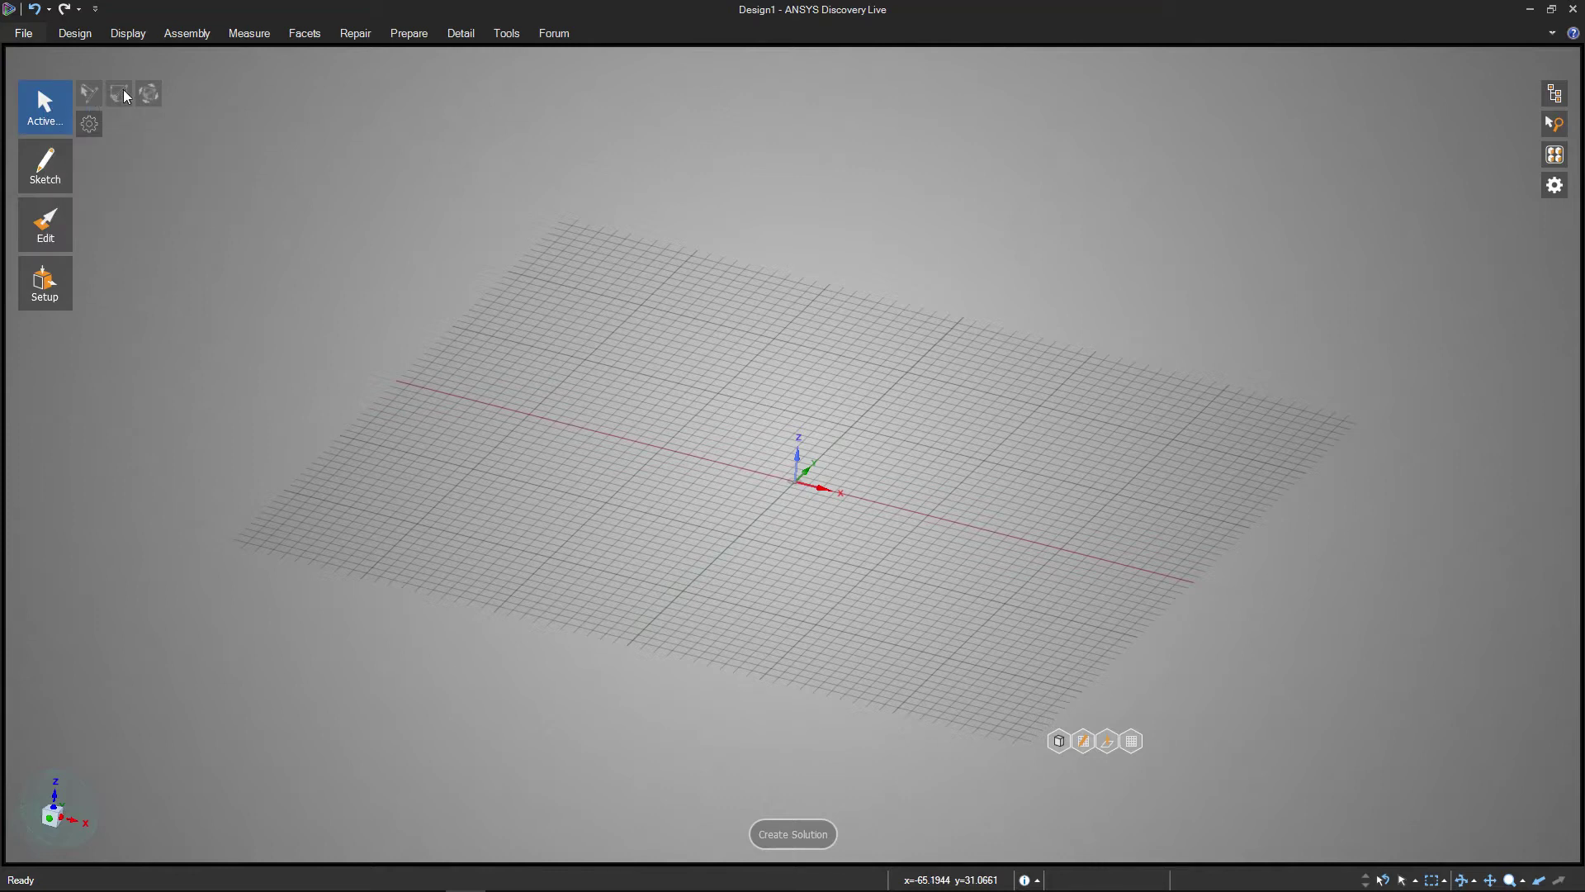
pyautogui.click(89, 123)
pyautogui.click(51, 157)
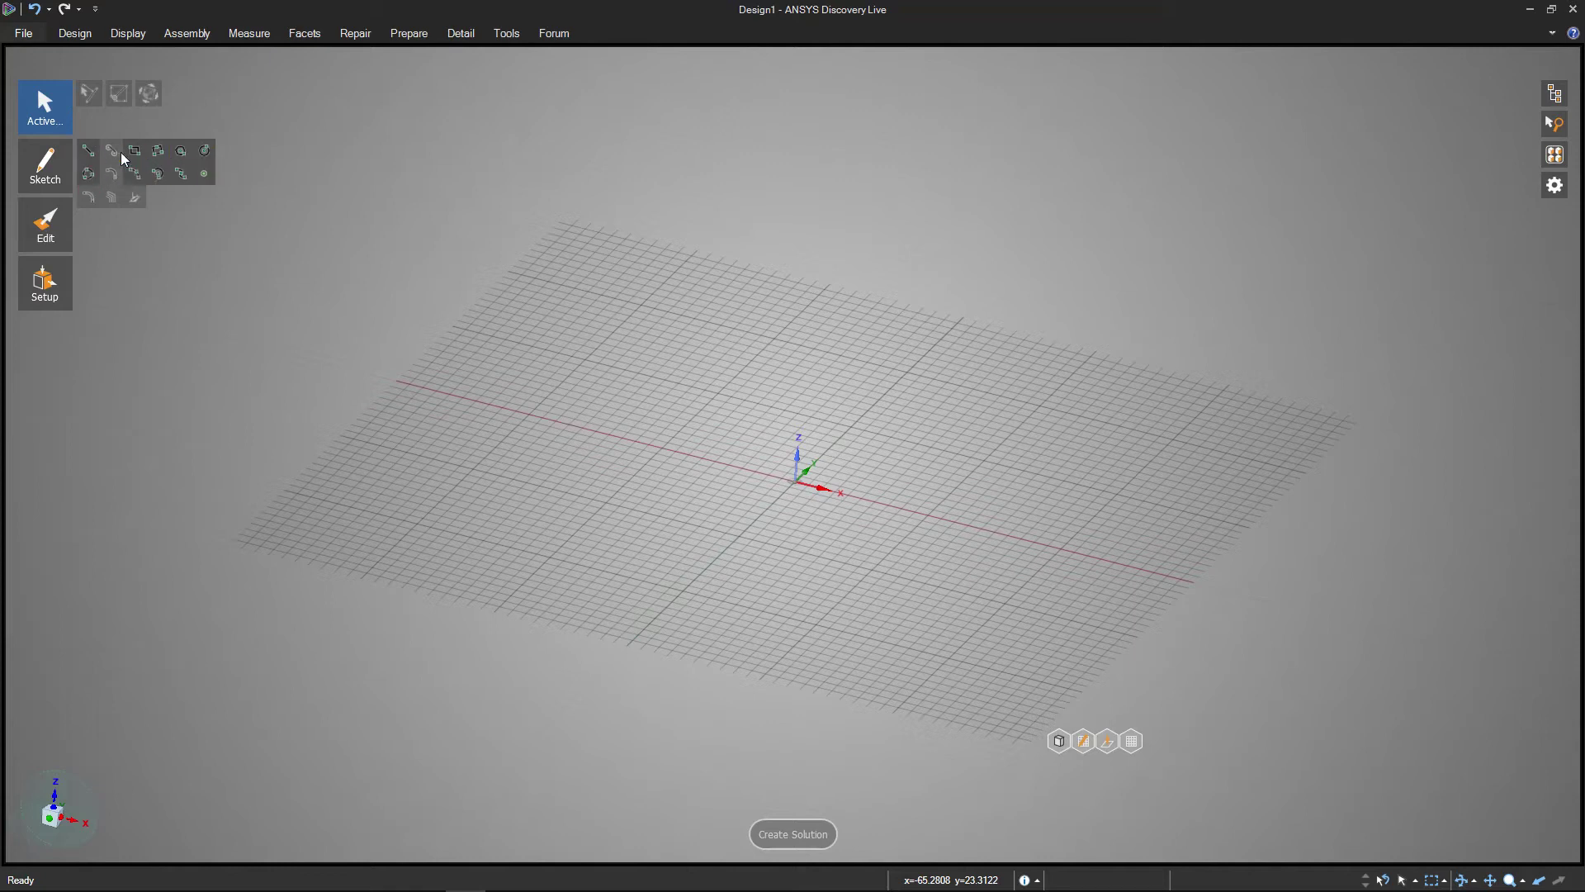
pyautogui.moveTo(51, 223)
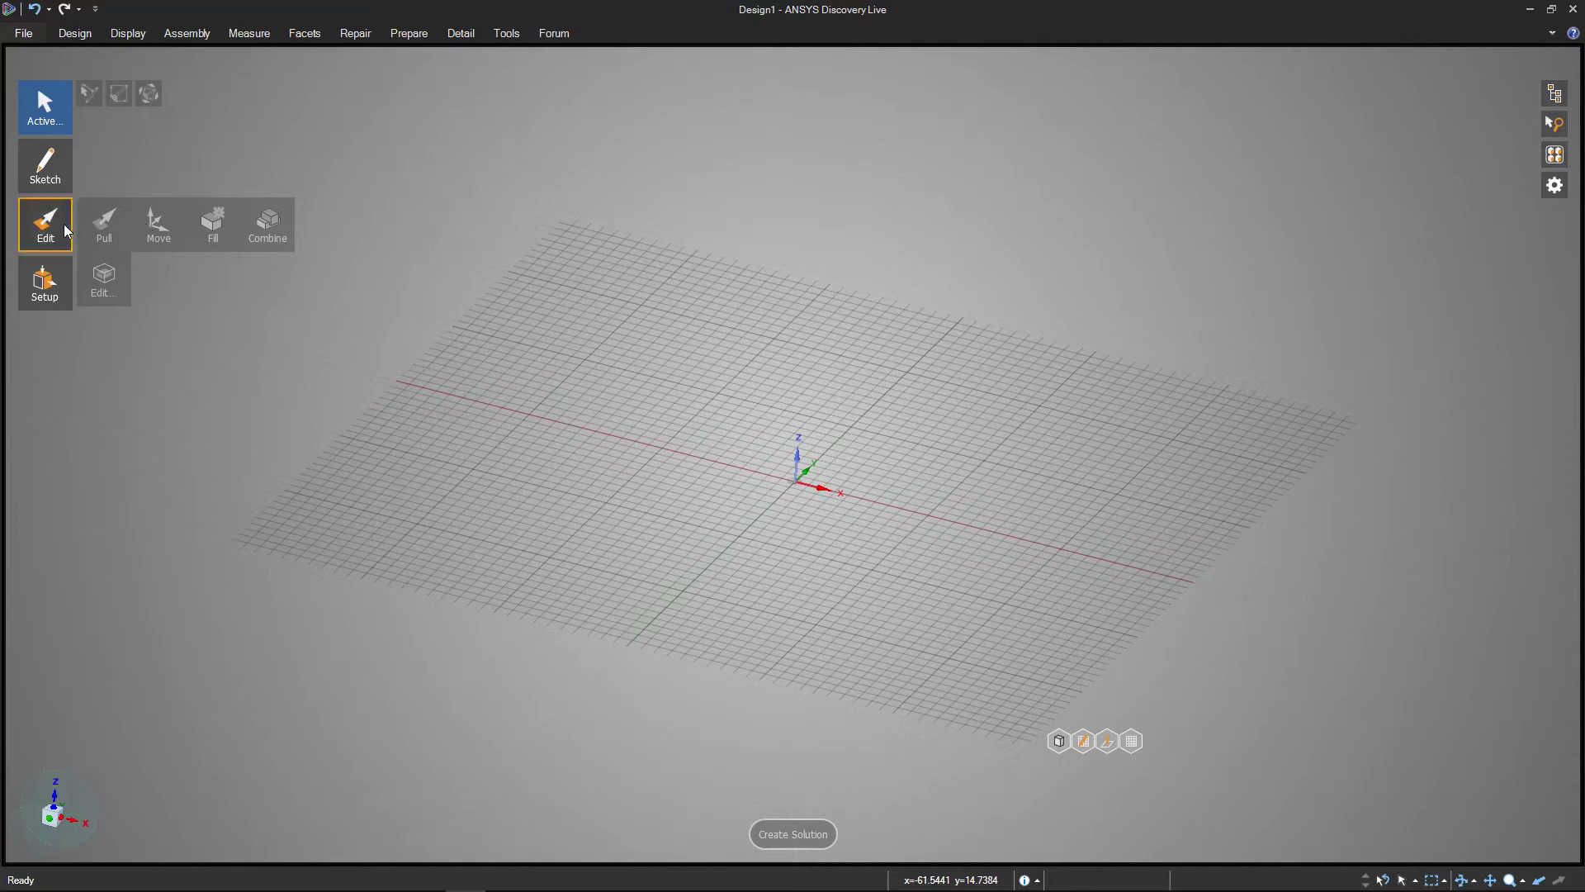
pyautogui.moveTo(51, 285)
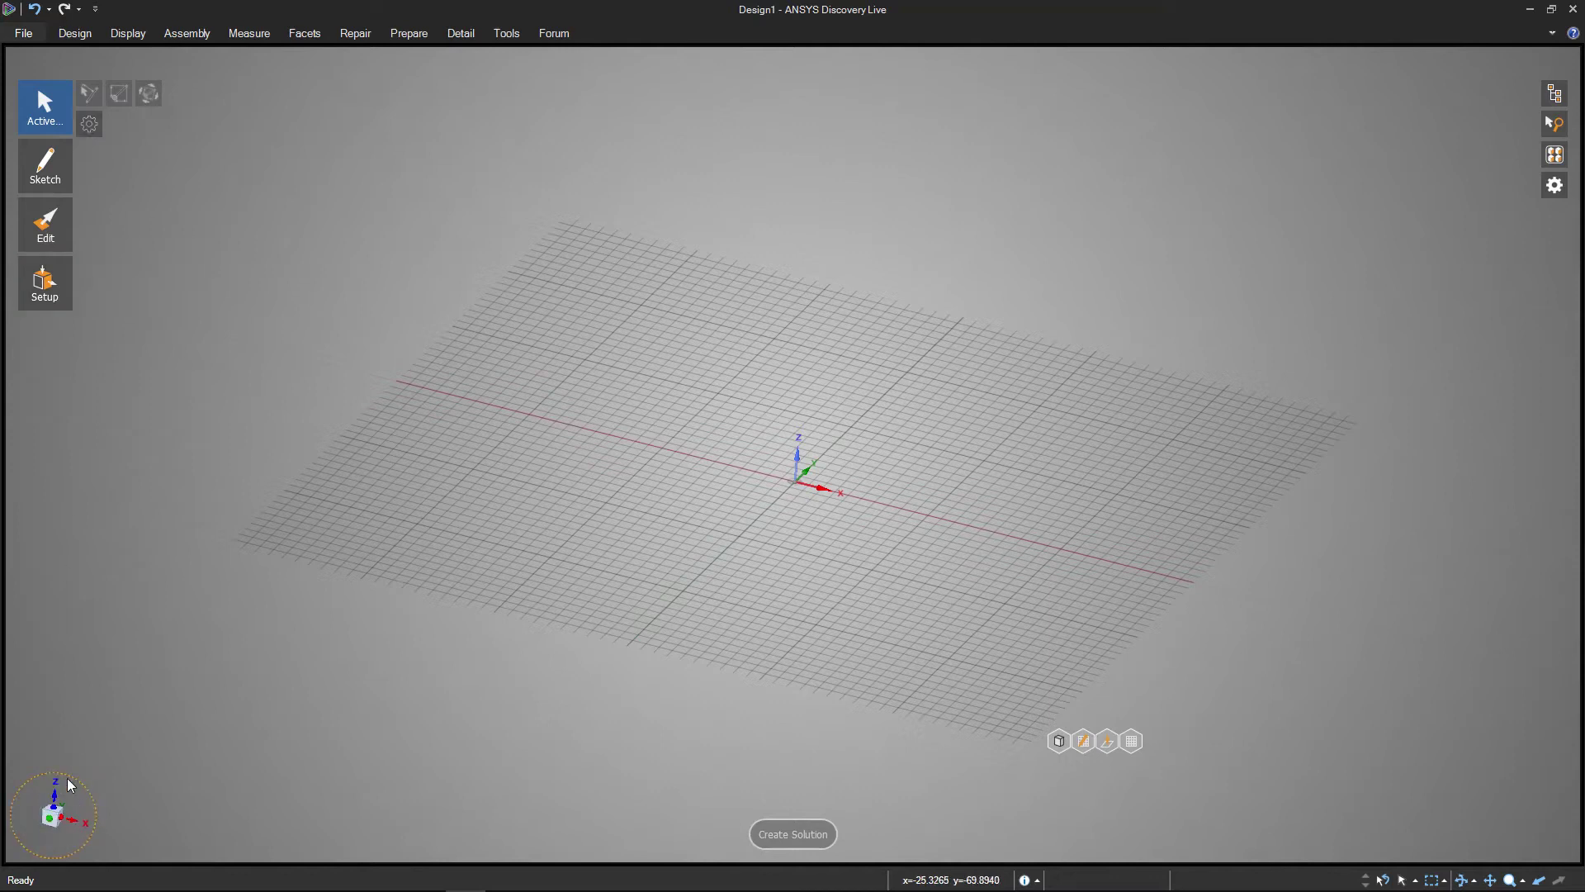
pyautogui.moveTo(66, 778); pyautogui.dragTo(58, 784)
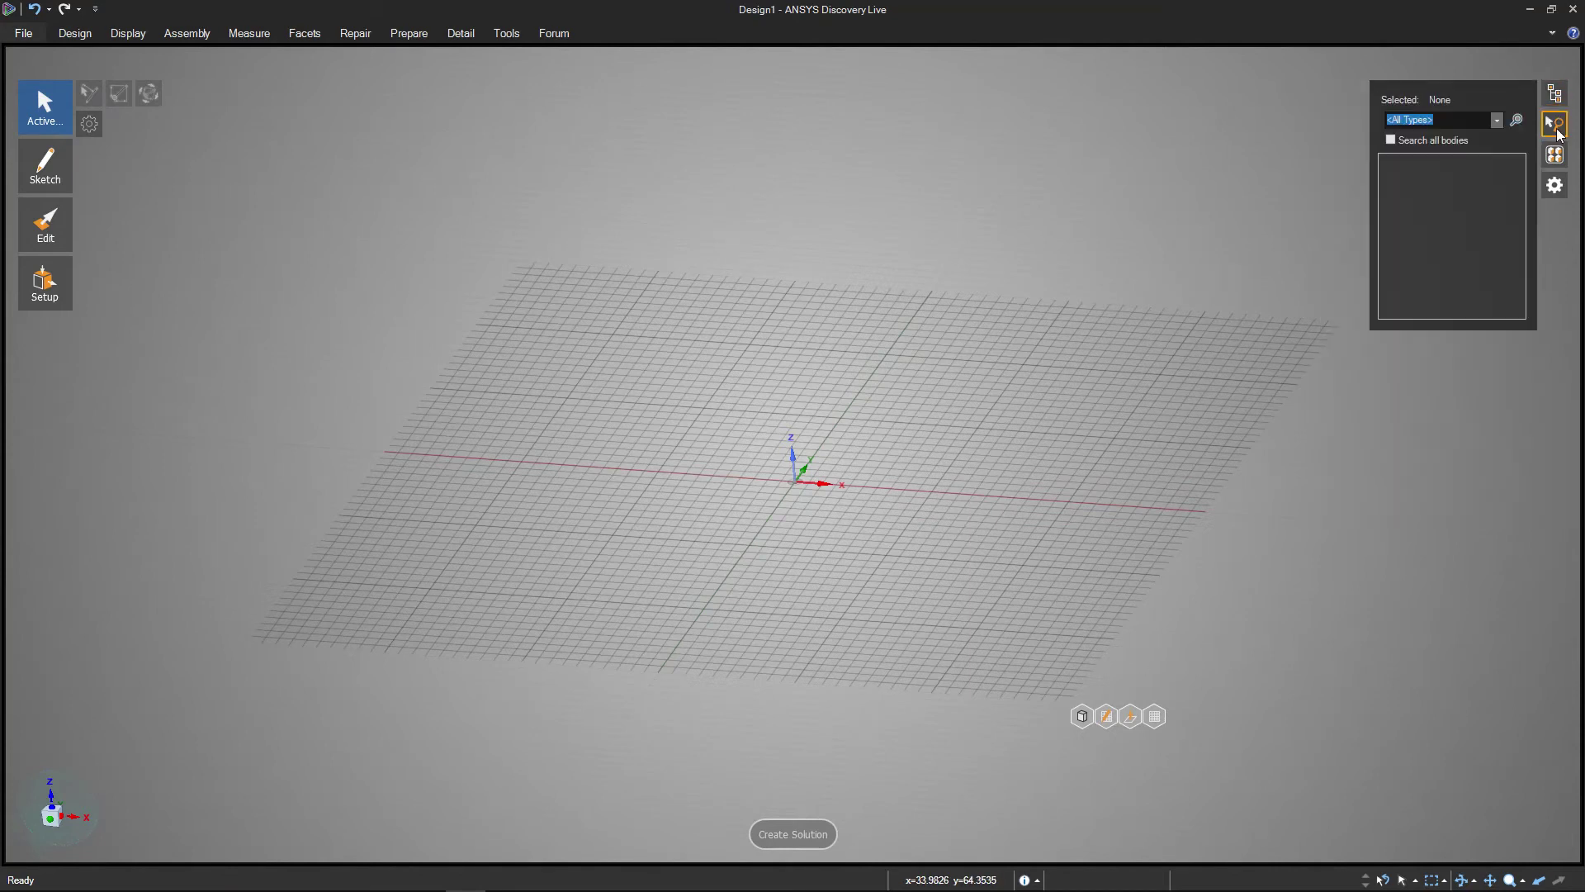
pyautogui.moveTo(1557, 183)
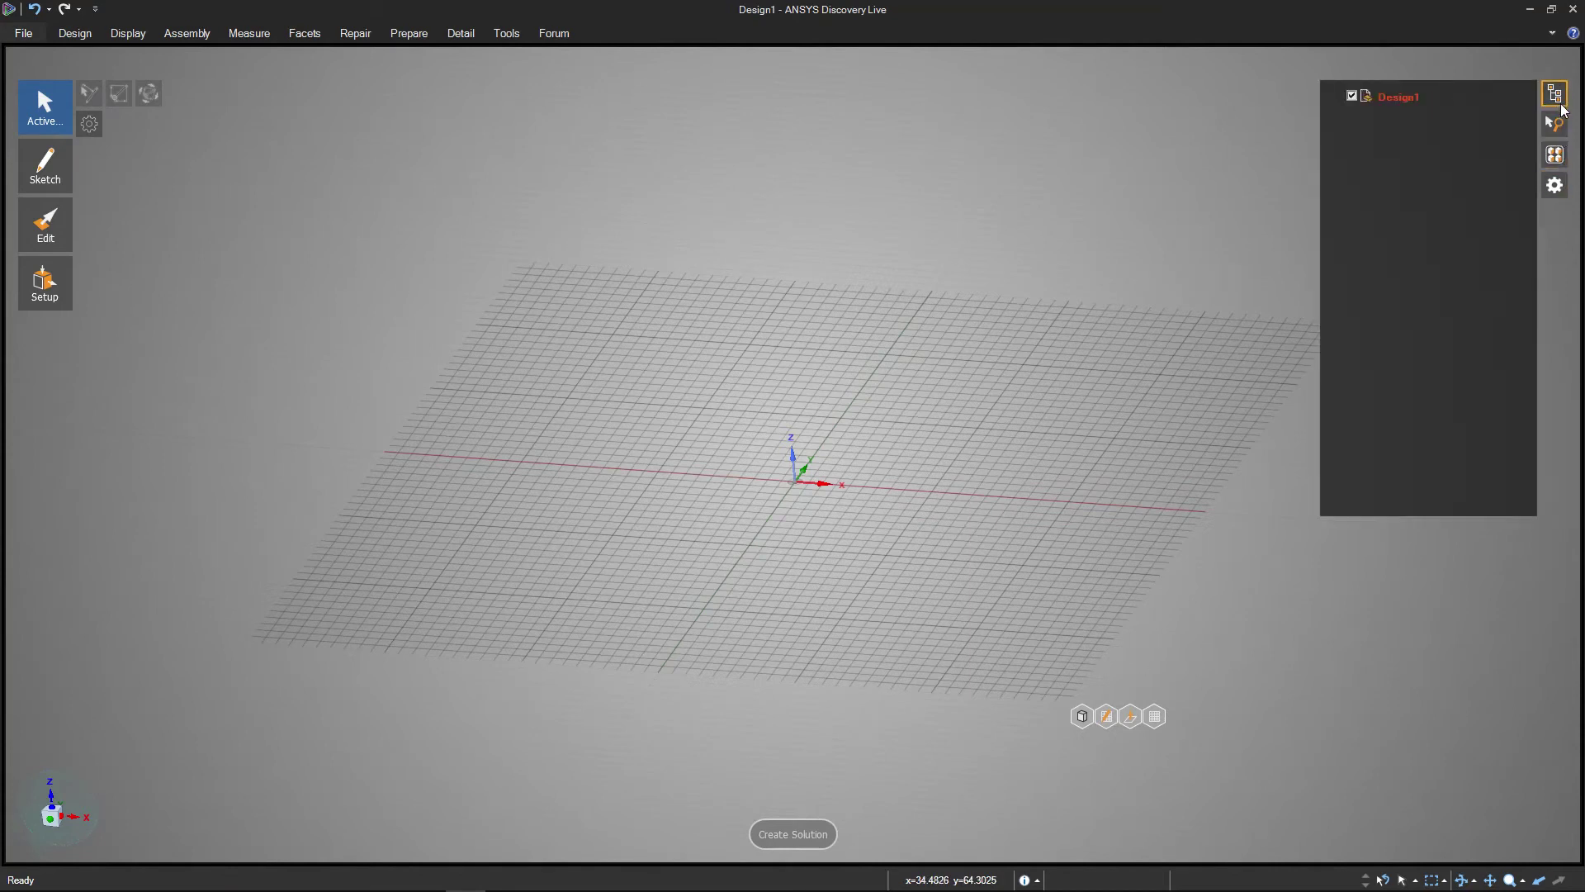
pyautogui.moveTo(1550, 110)
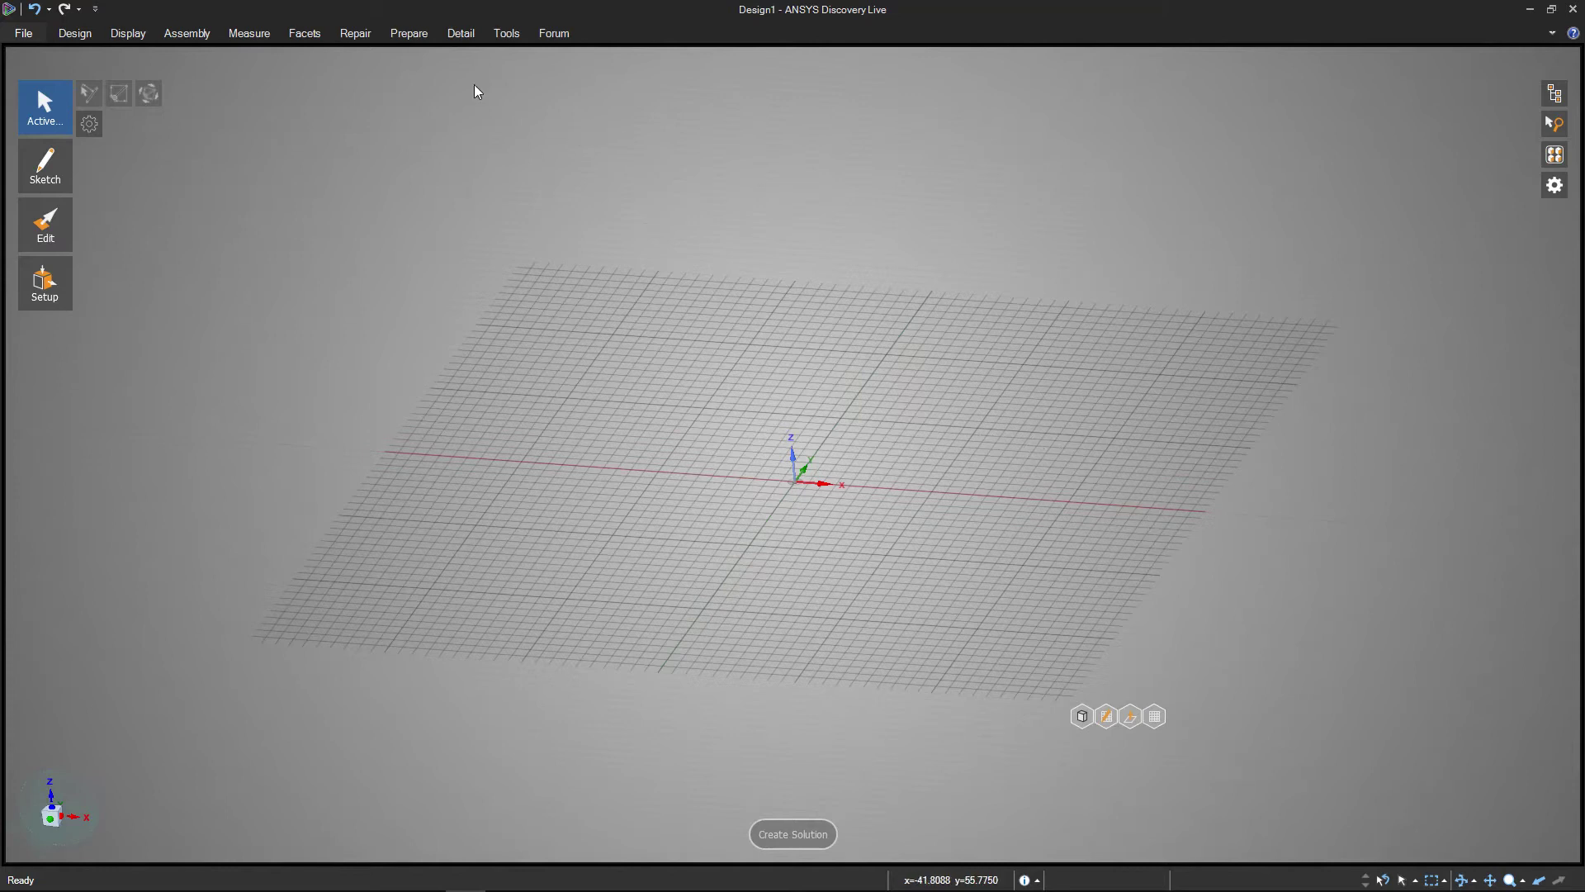
pyautogui.click(71, 35)
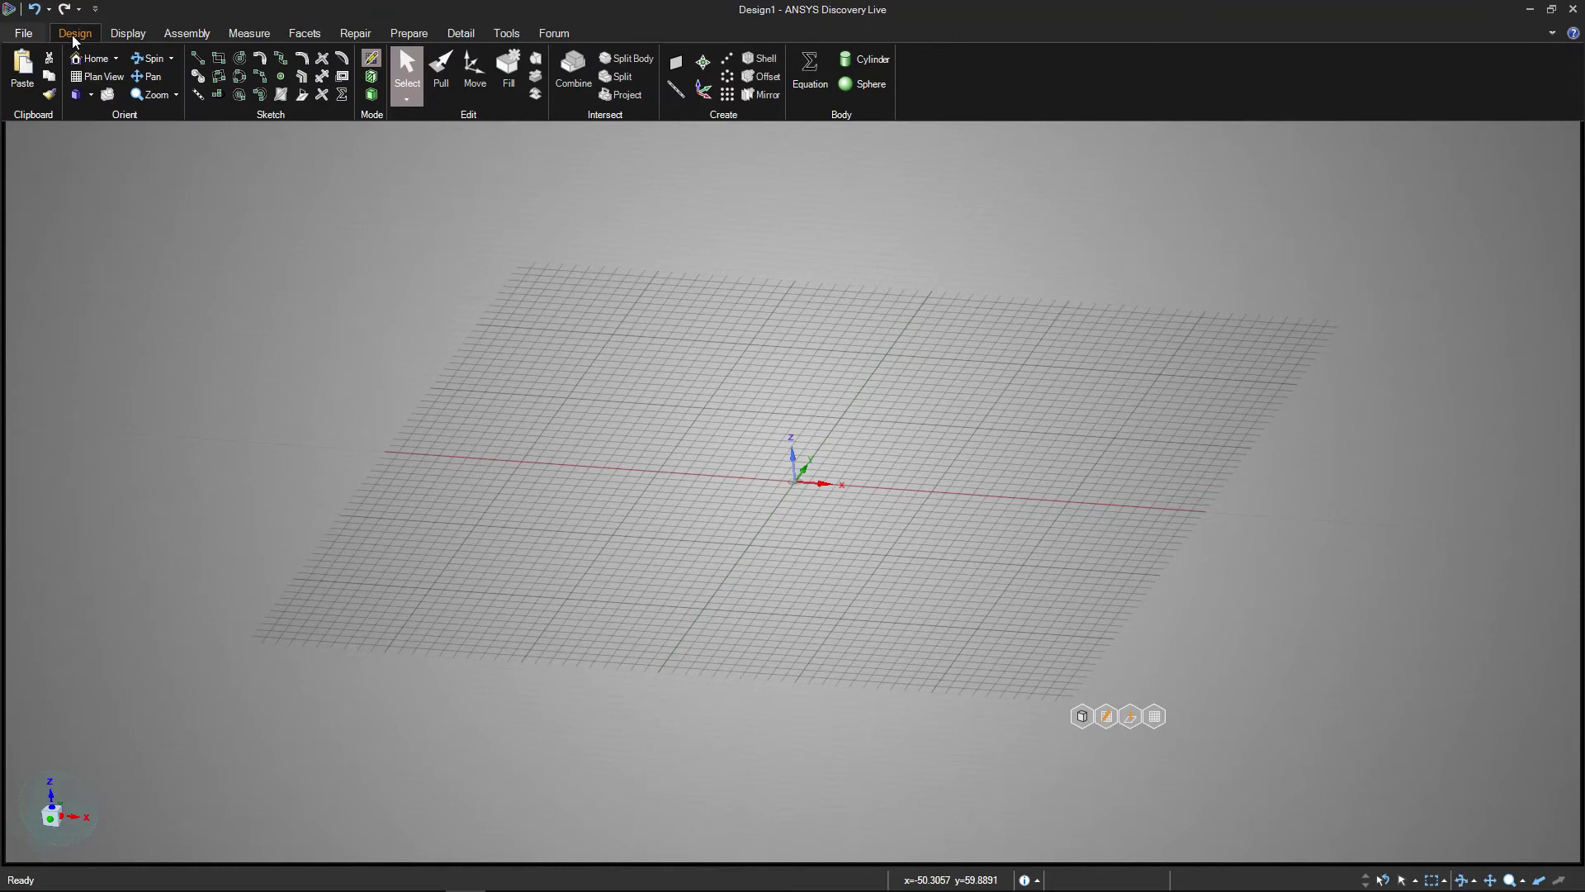
pyautogui.click(124, 32)
pyautogui.click(184, 32)
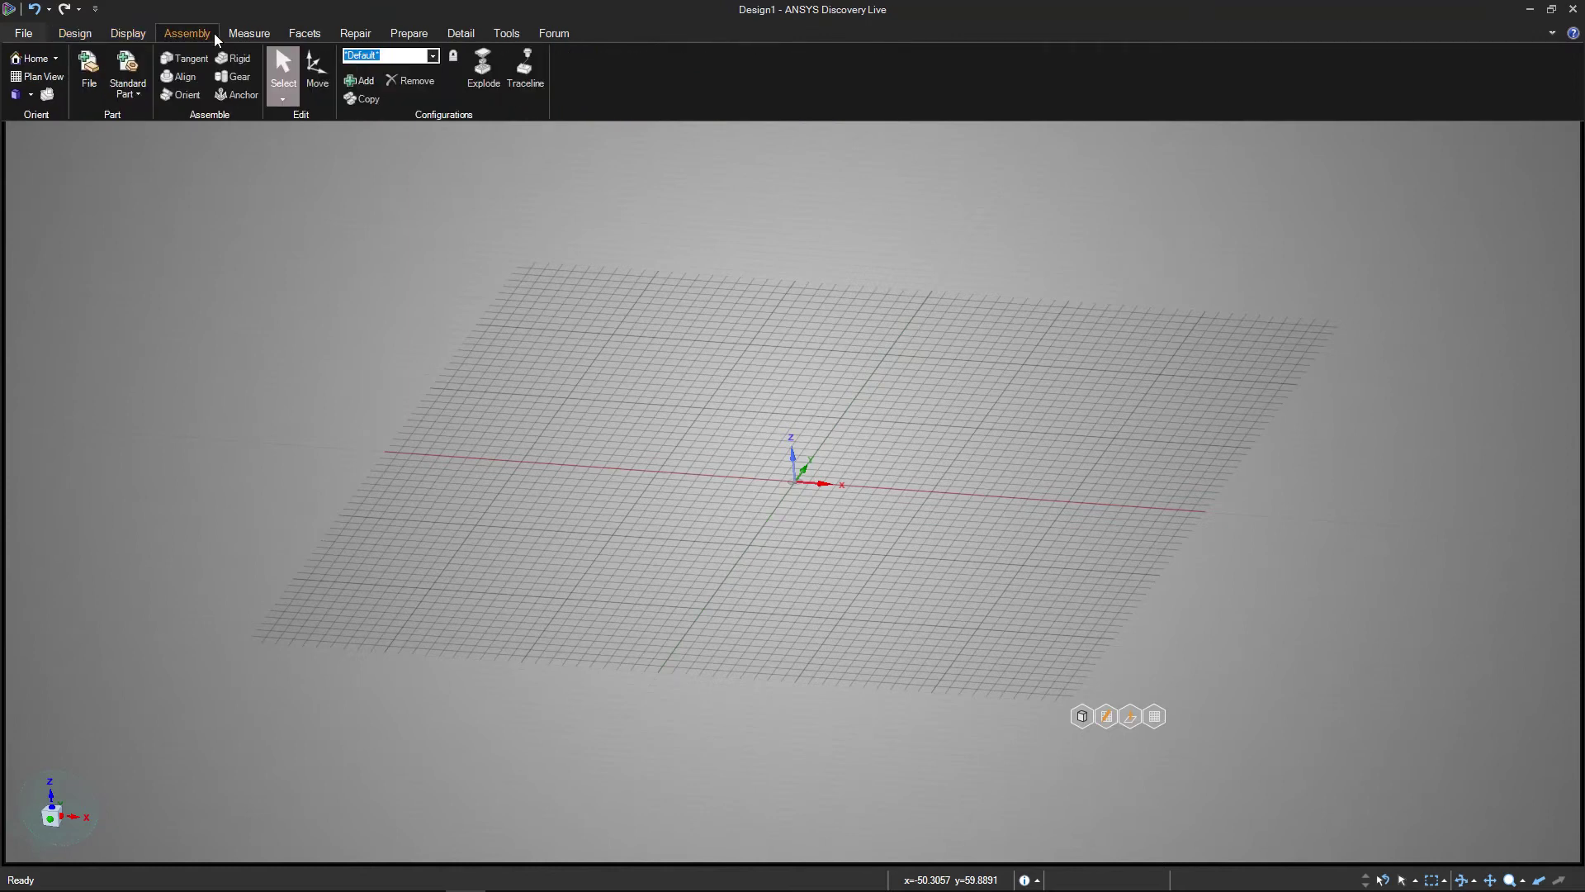
pyautogui.click(248, 35)
pyautogui.click(303, 35)
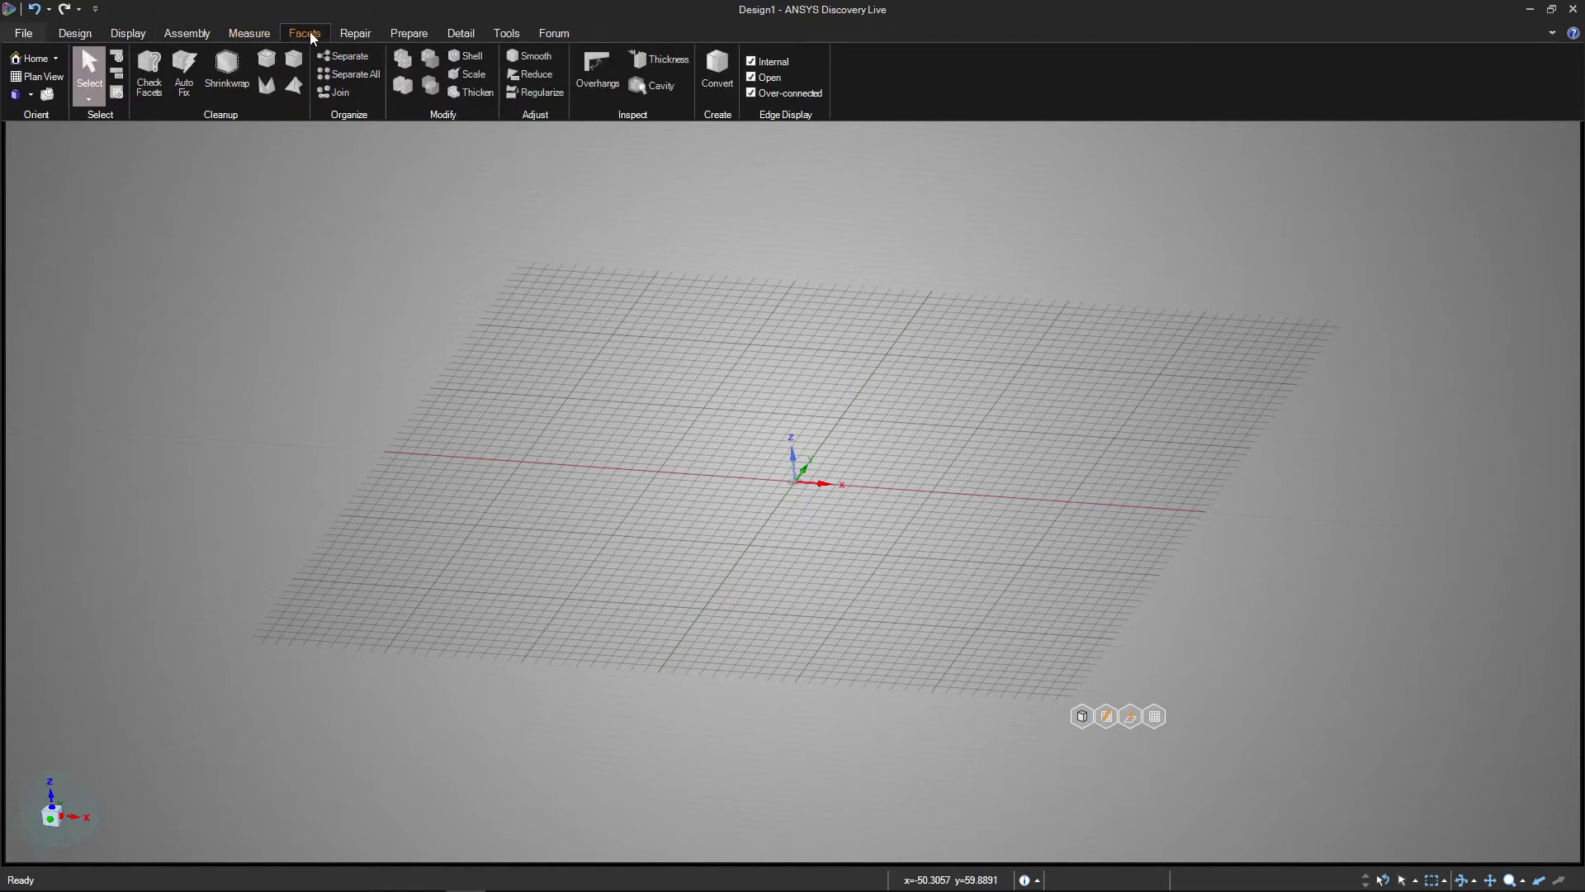
pyautogui.click(400, 37)
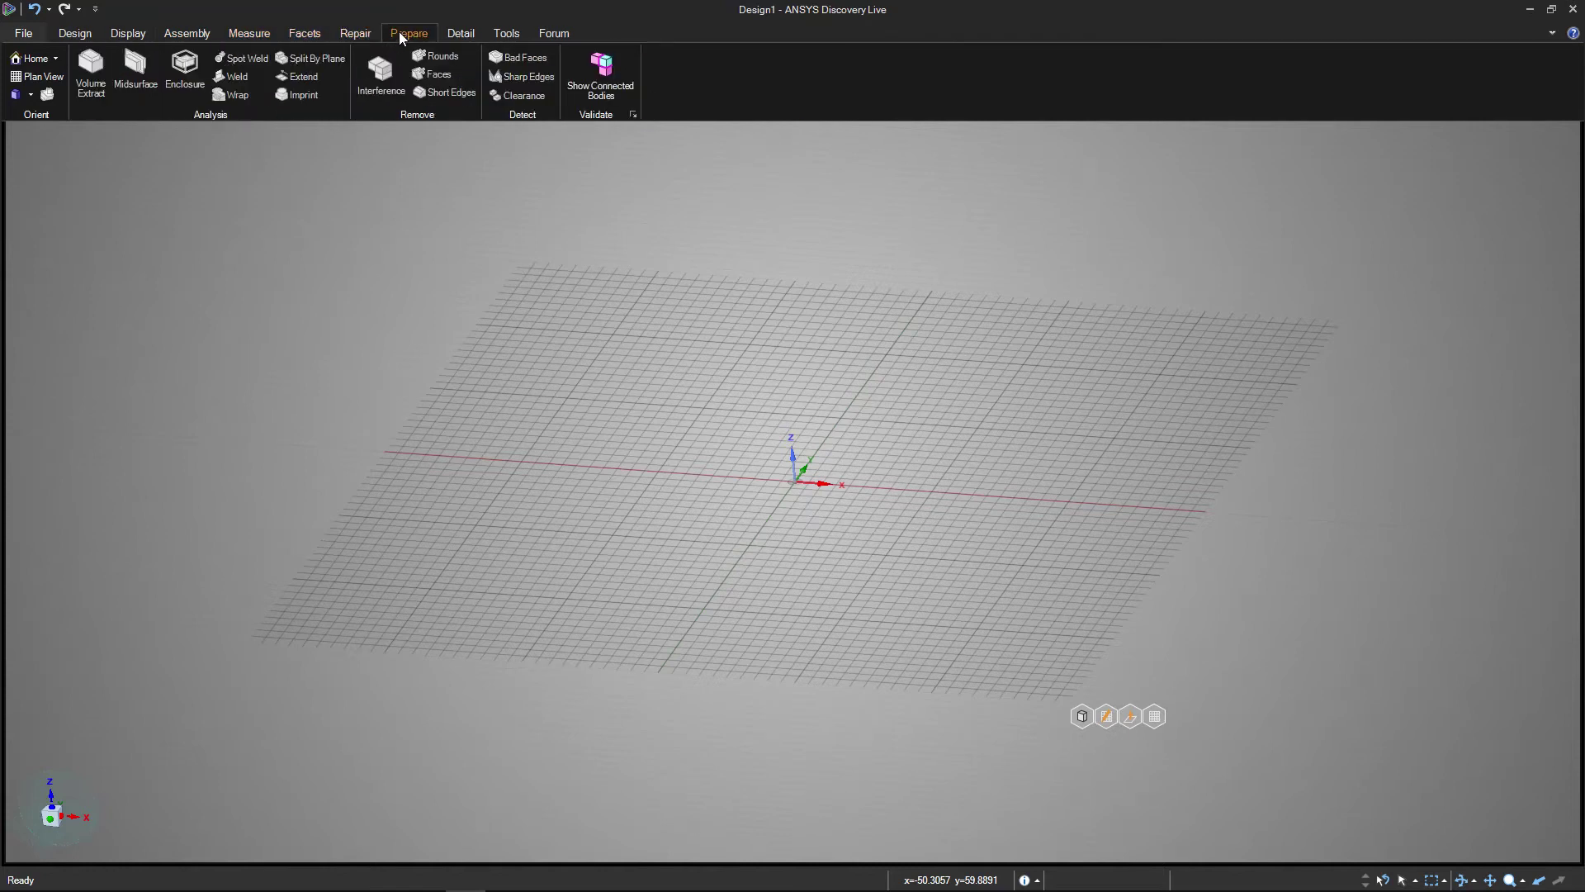
pyautogui.click(462, 33)
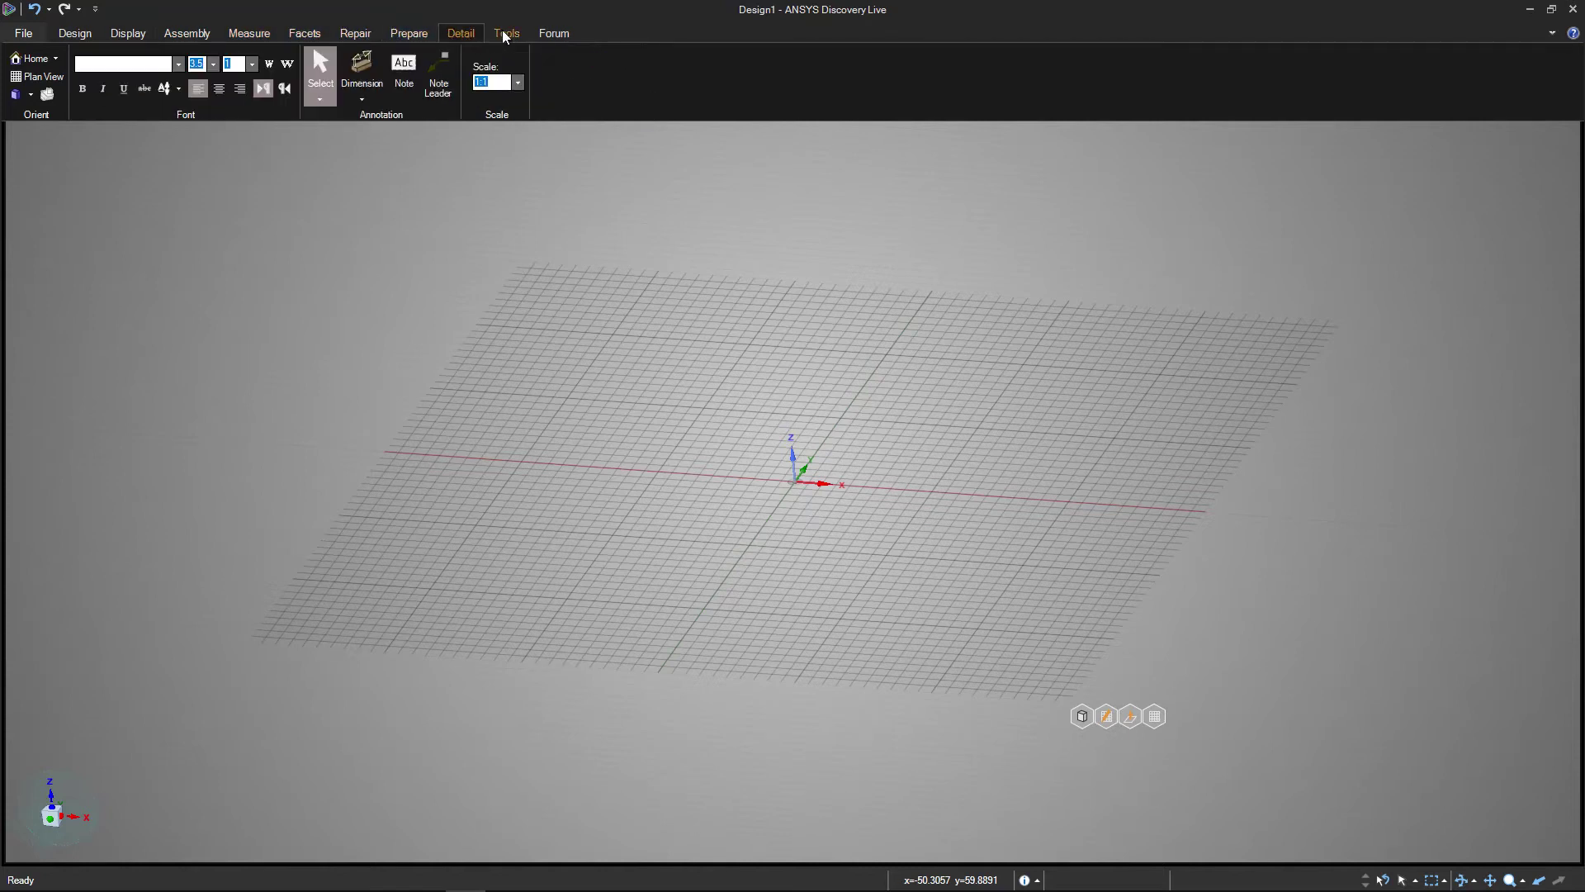
pyautogui.click(83, 37)
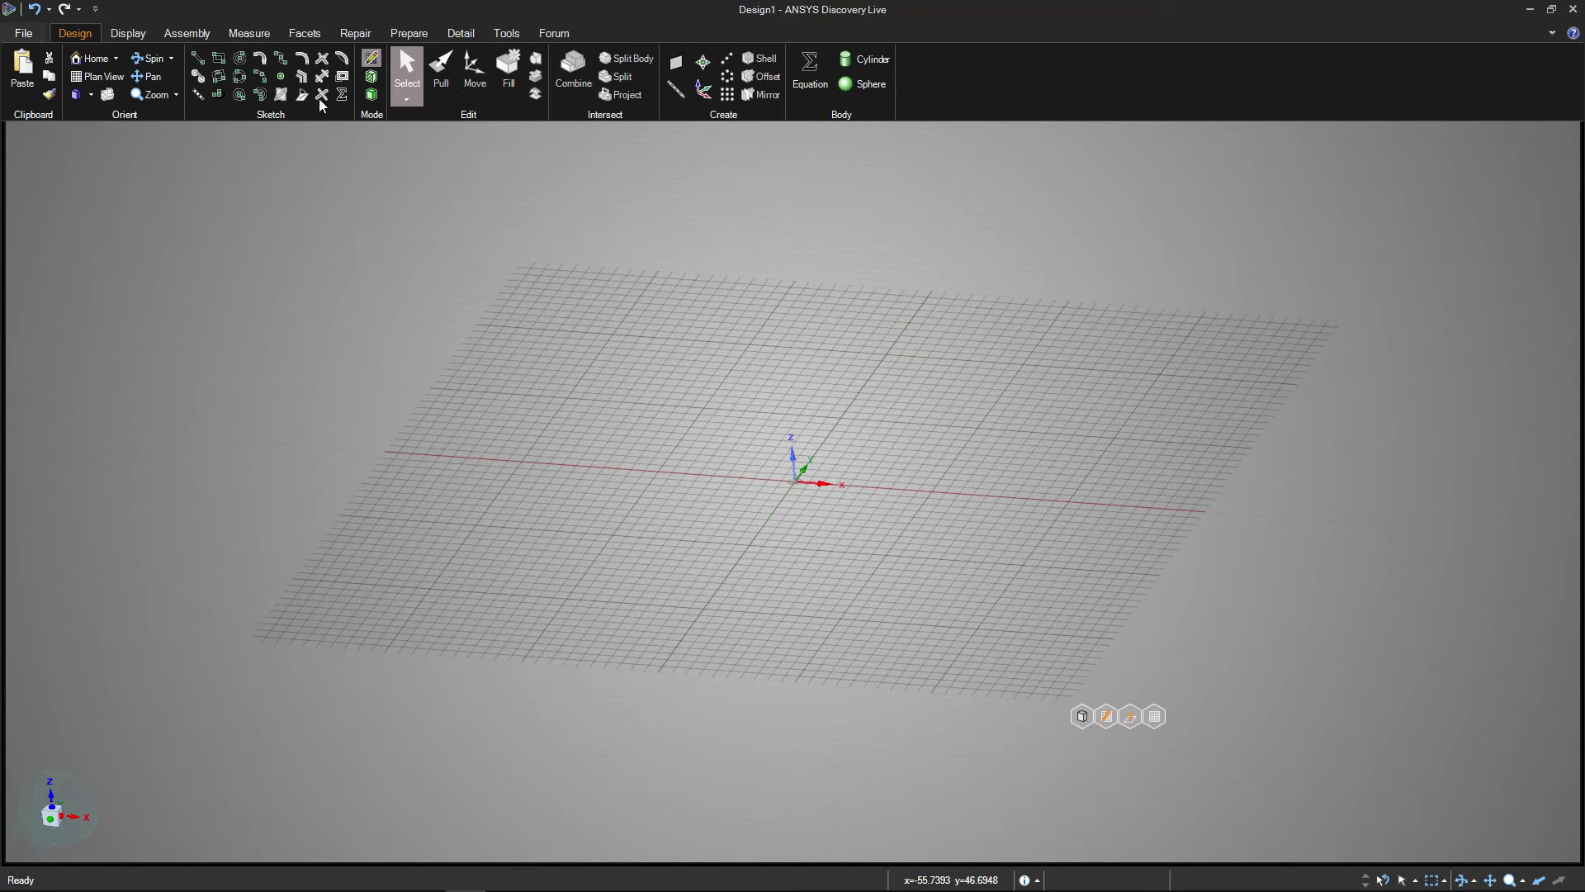
pyautogui.click(260, 173)
pyautogui.moveTo(34, 145)
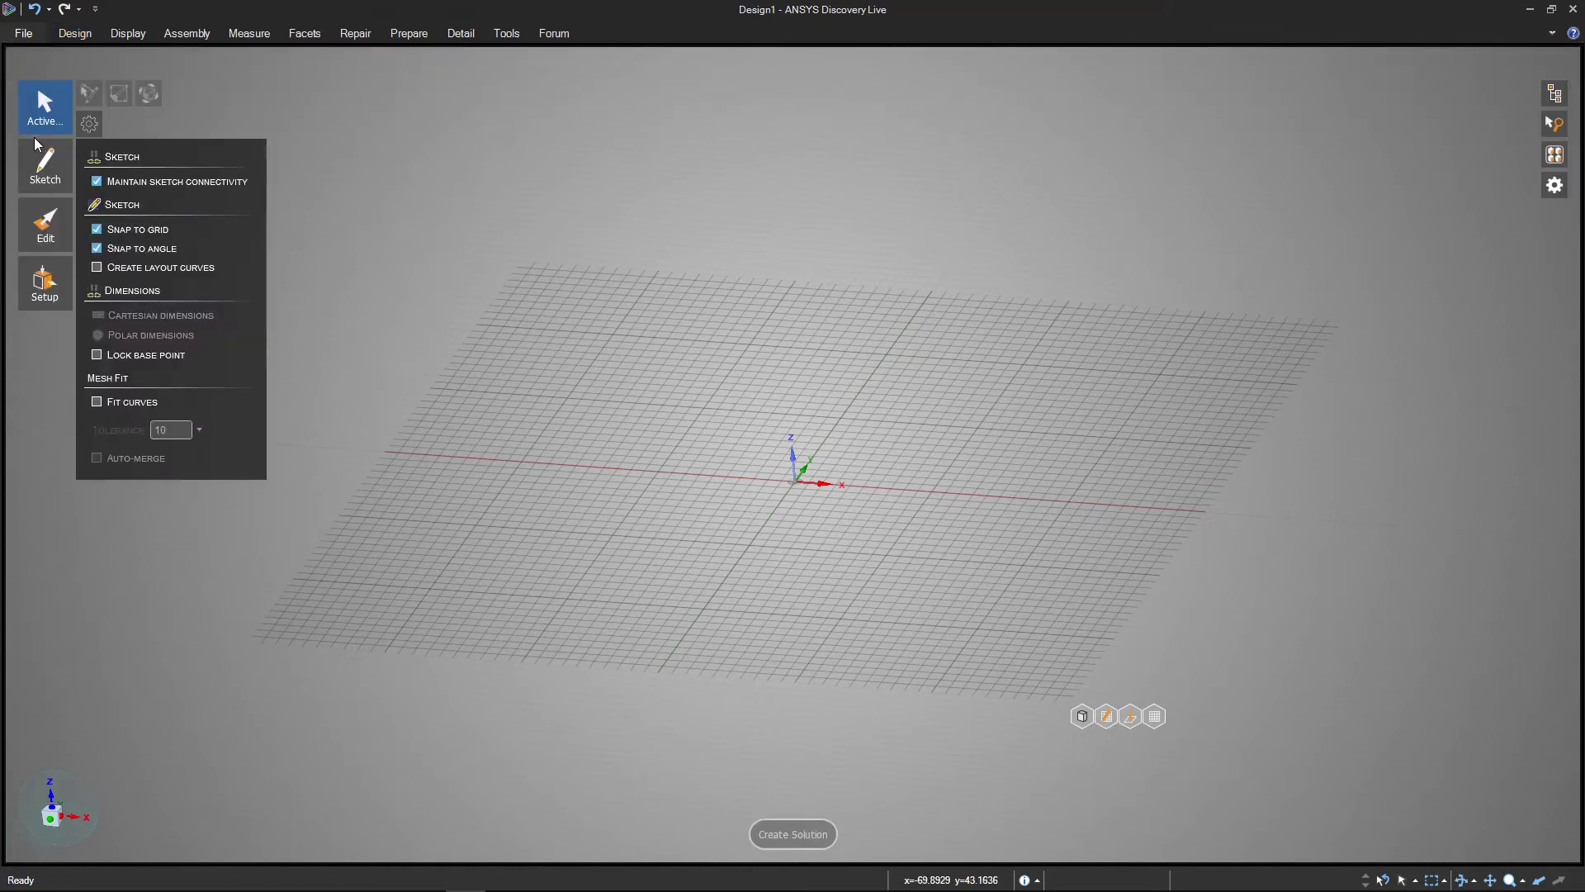
pyautogui.moveTo(46, 240)
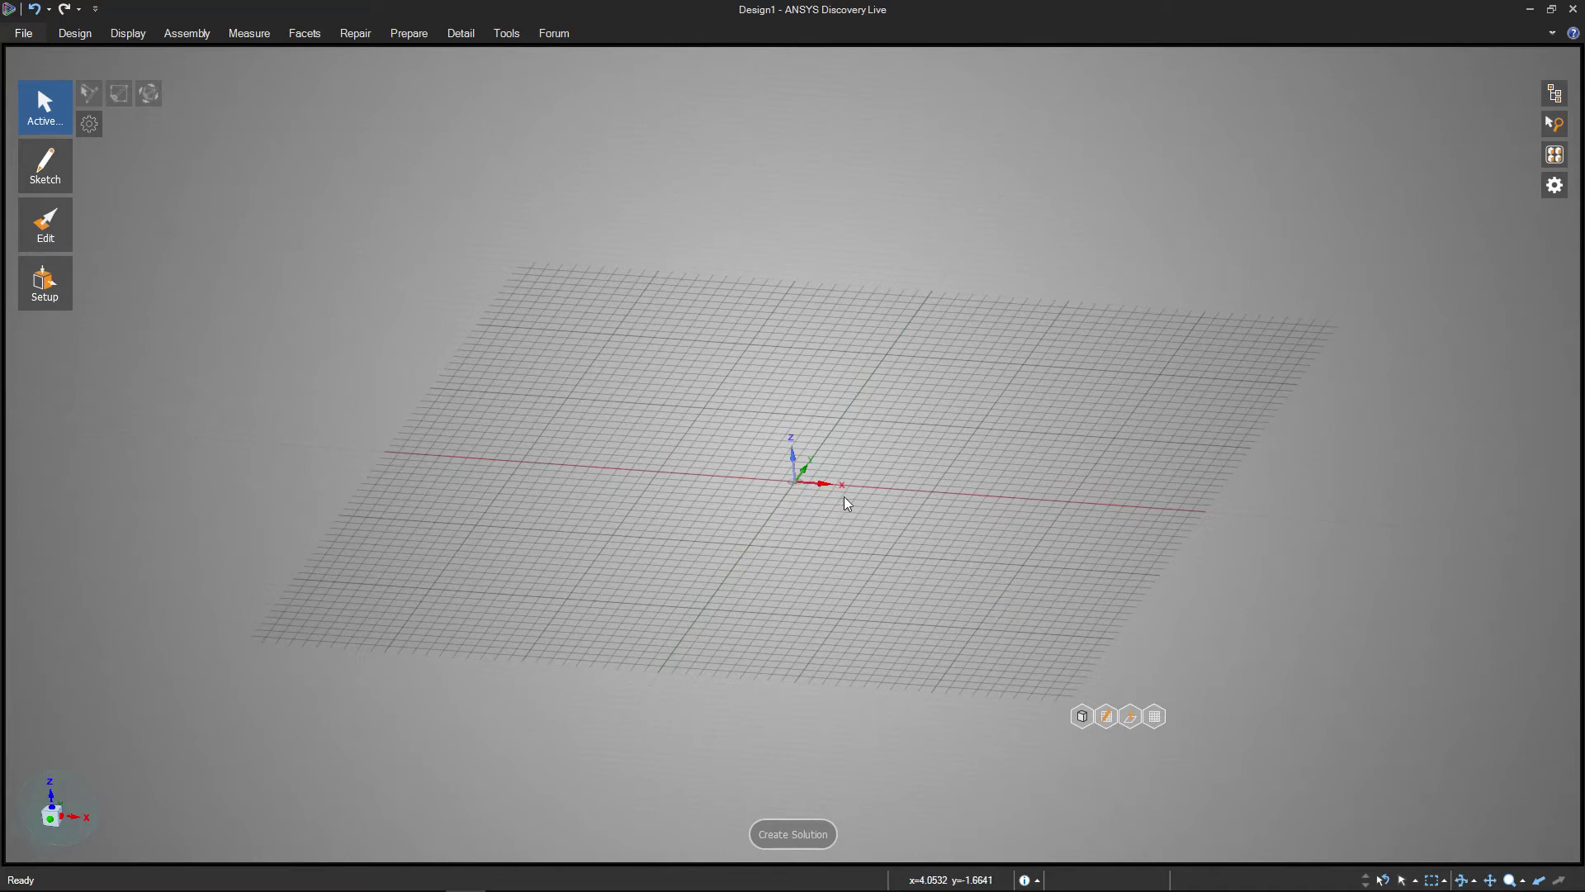
pyautogui.moveTo(852, 563); pyautogui.dragTo(826, 585, button='middle')
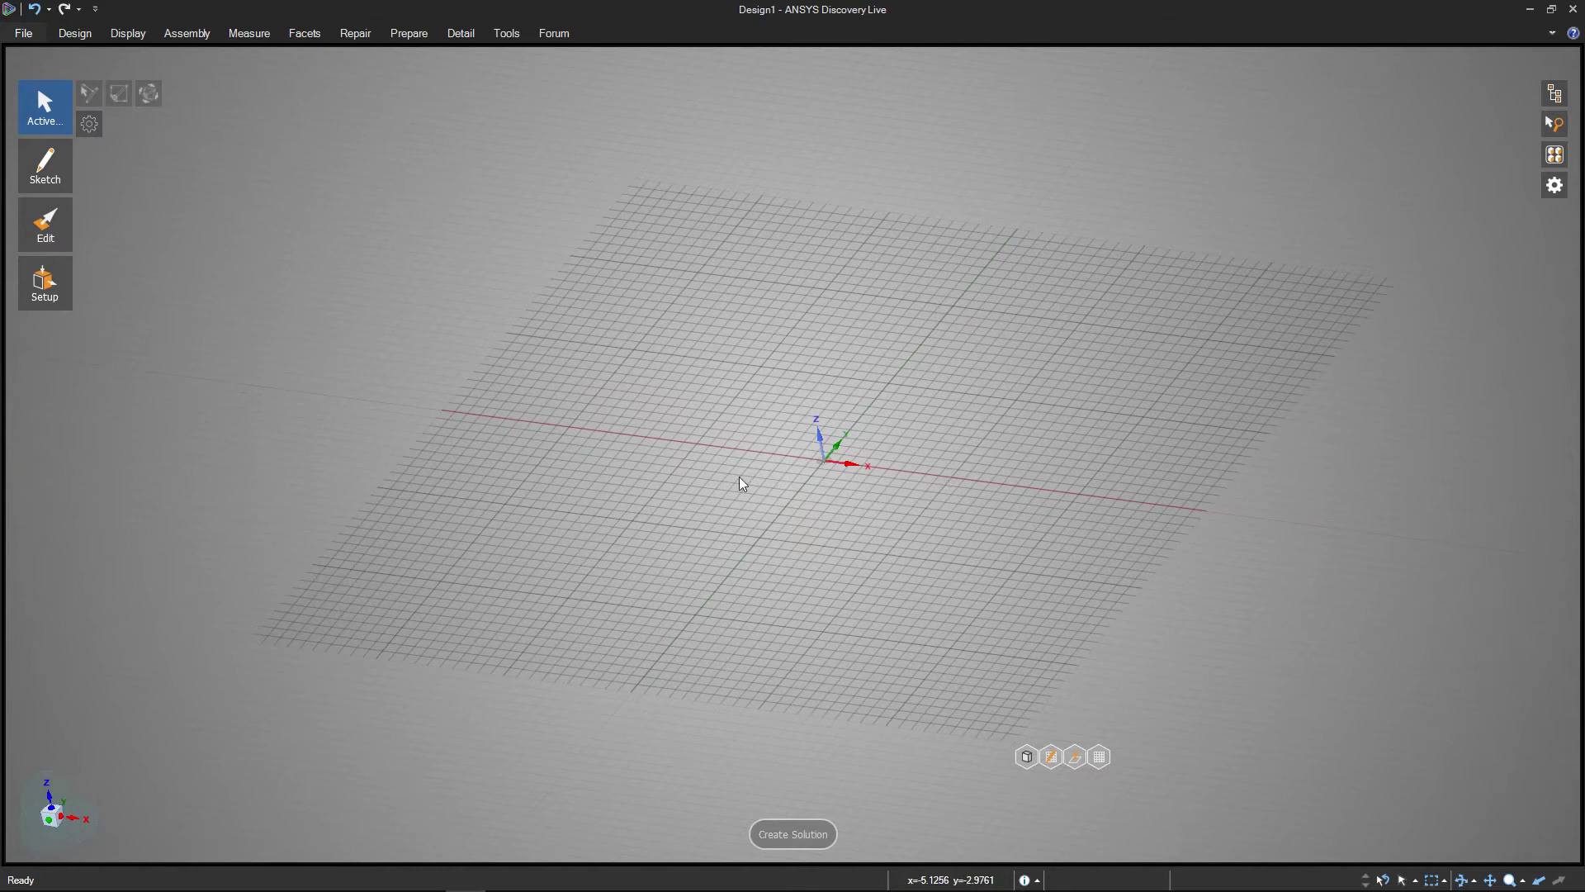
# Sketch a rectangle 30 mm wide along X and 50 mm long along Y, defined from its center at the origin.
pyautogui.moveTo(50, 170)
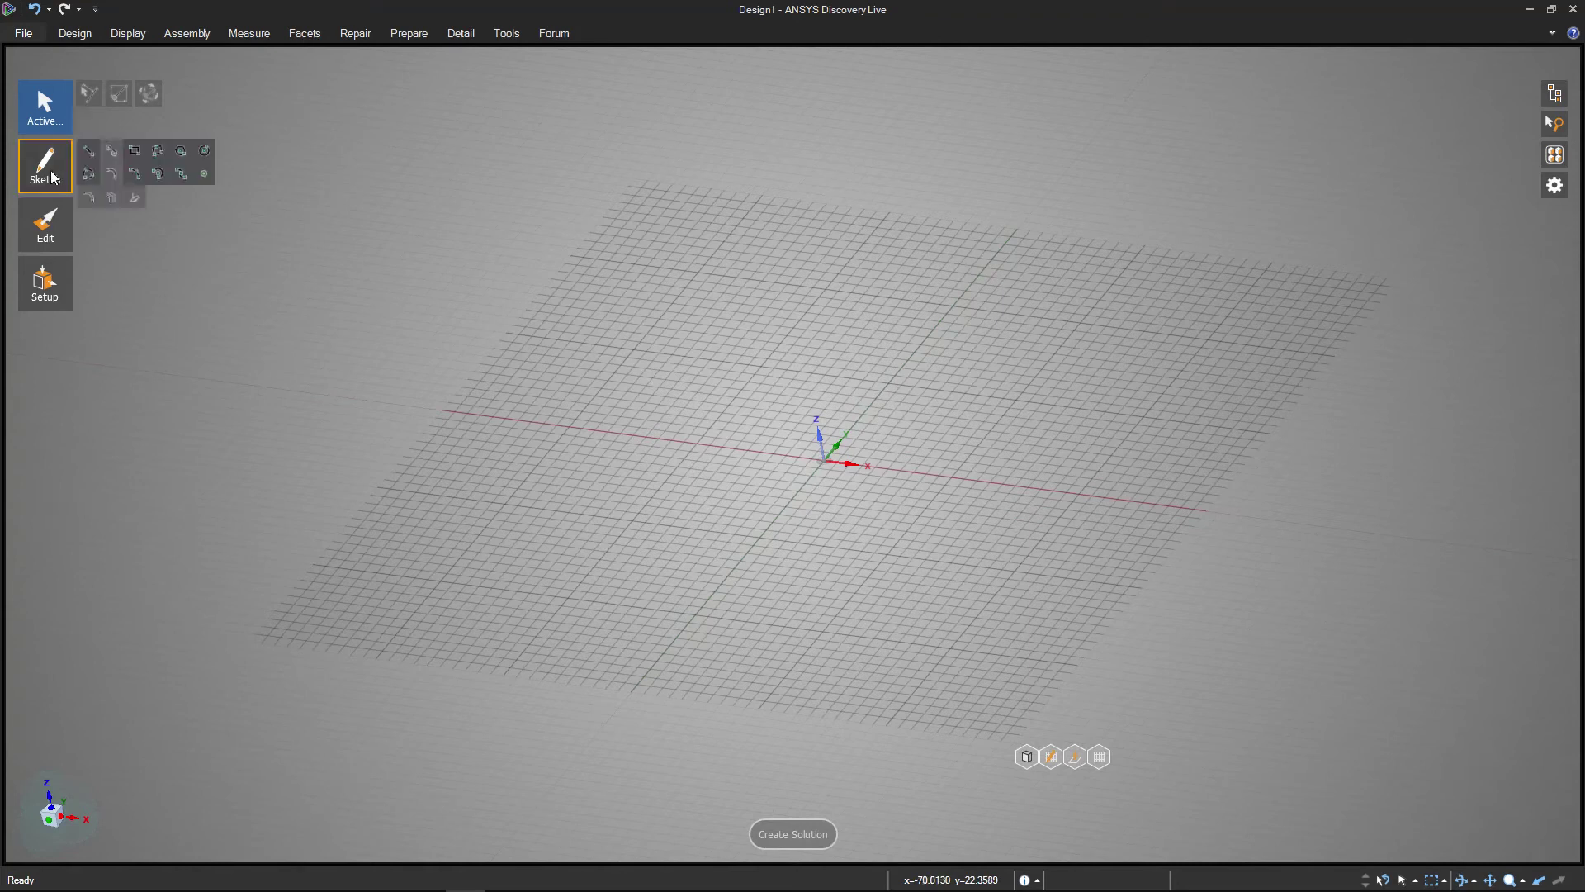
pyautogui.click(135, 151)
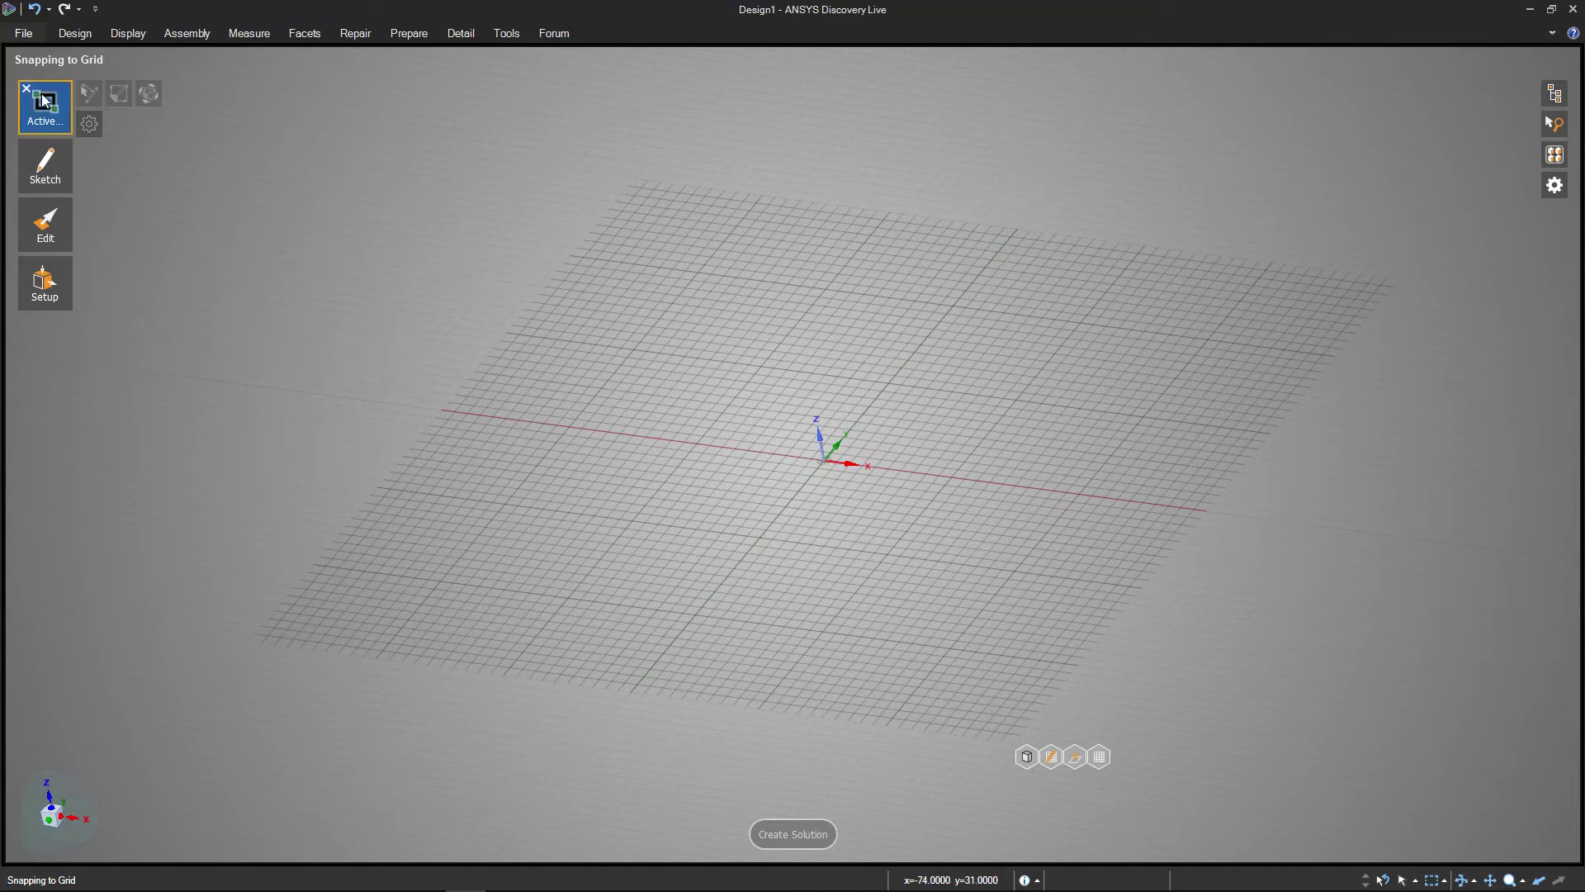
pyautogui.click(90, 124)
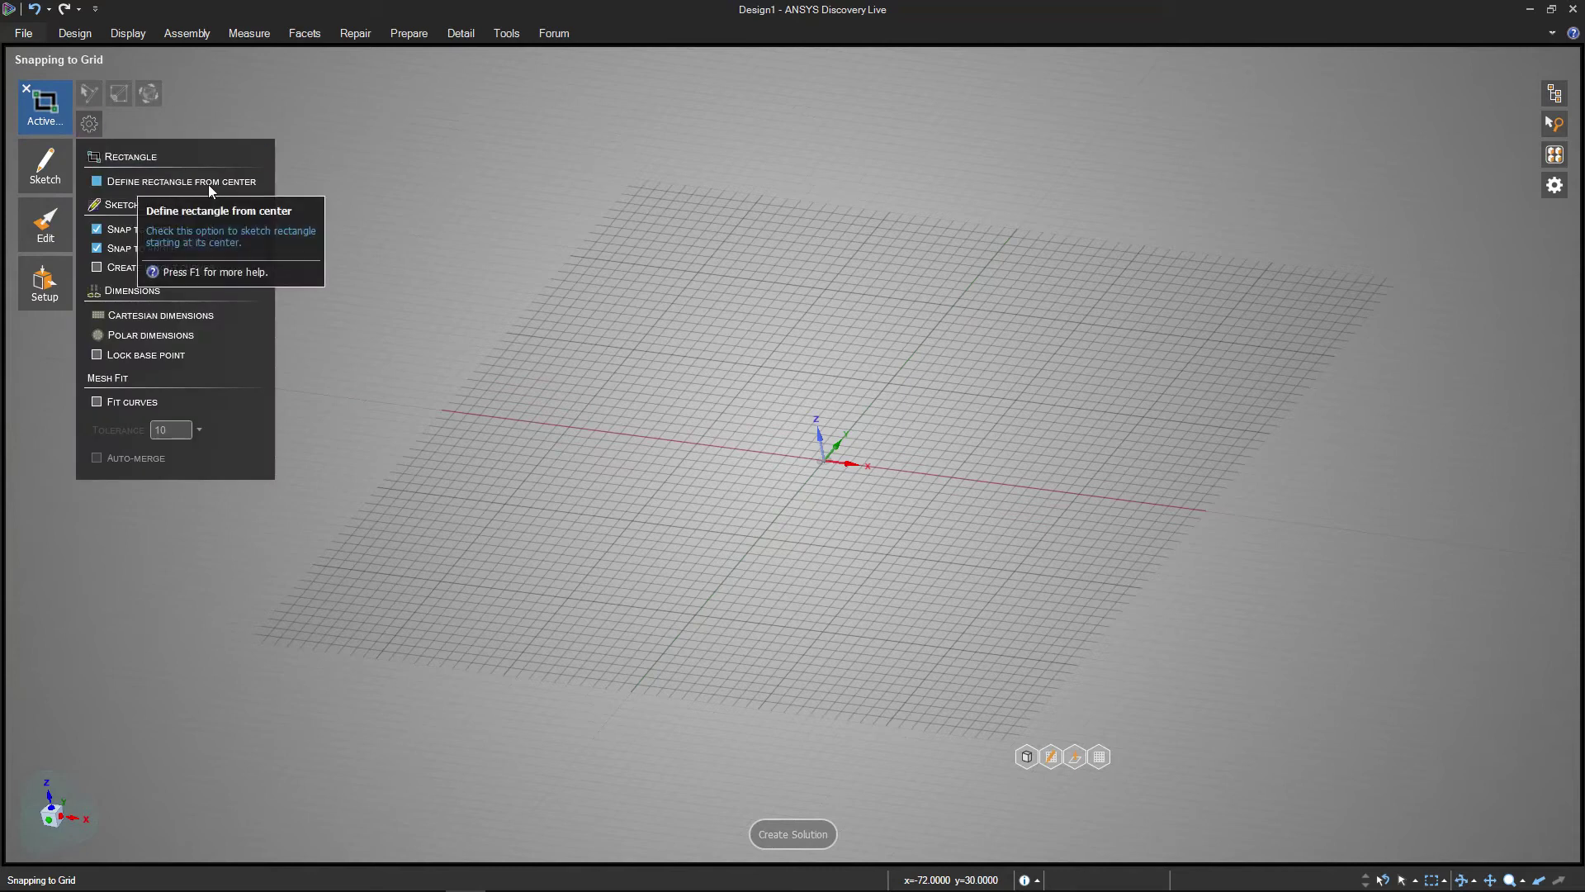
pyautogui.click(99, 183)
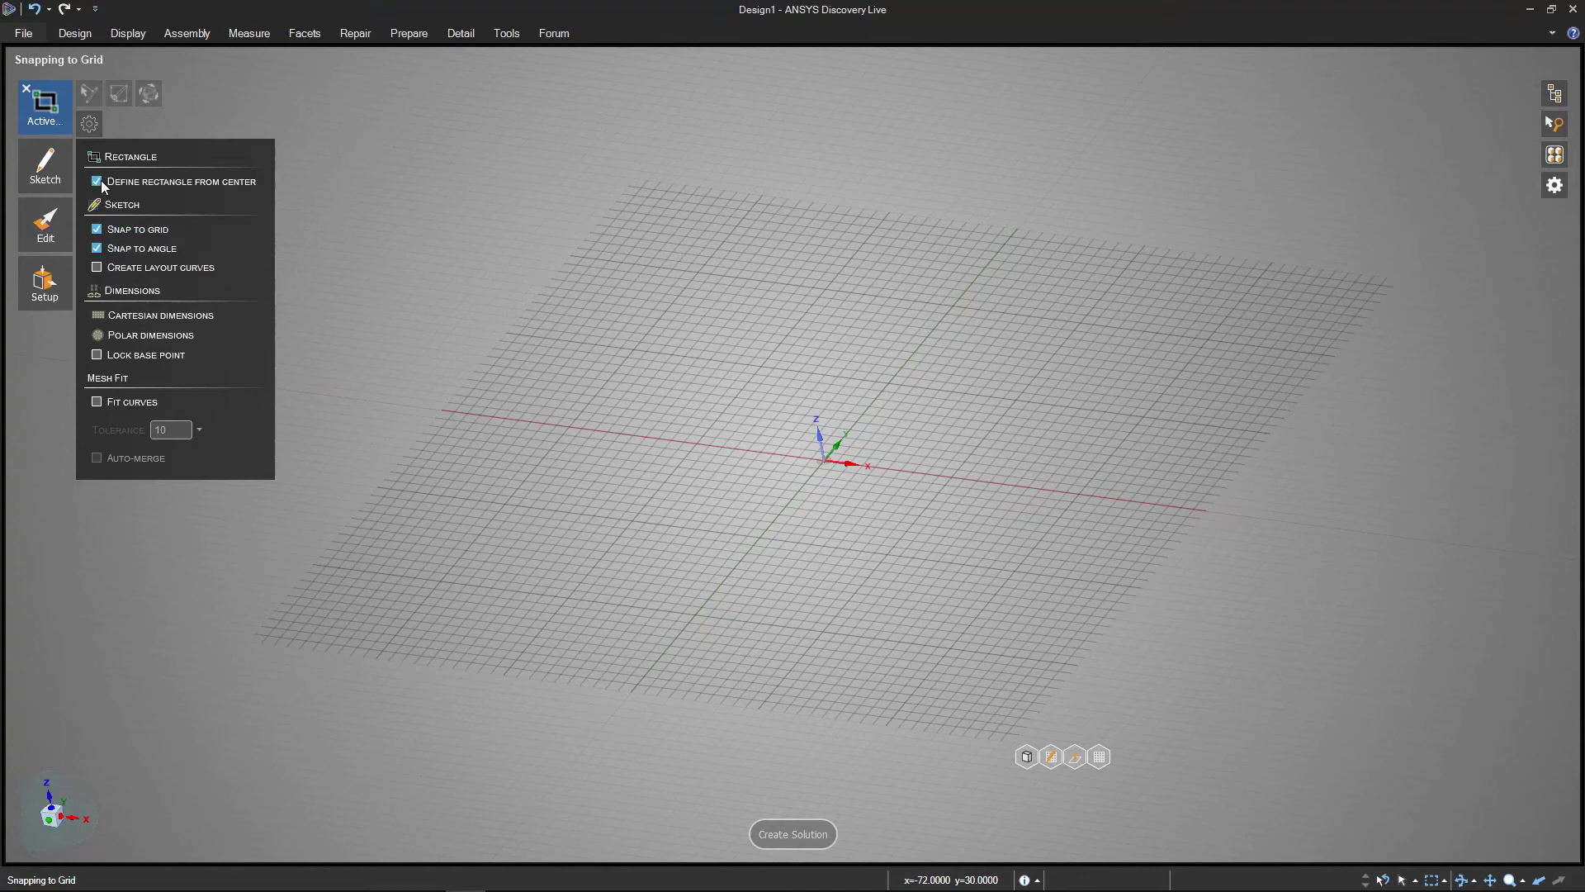
pyautogui.click(826, 462)
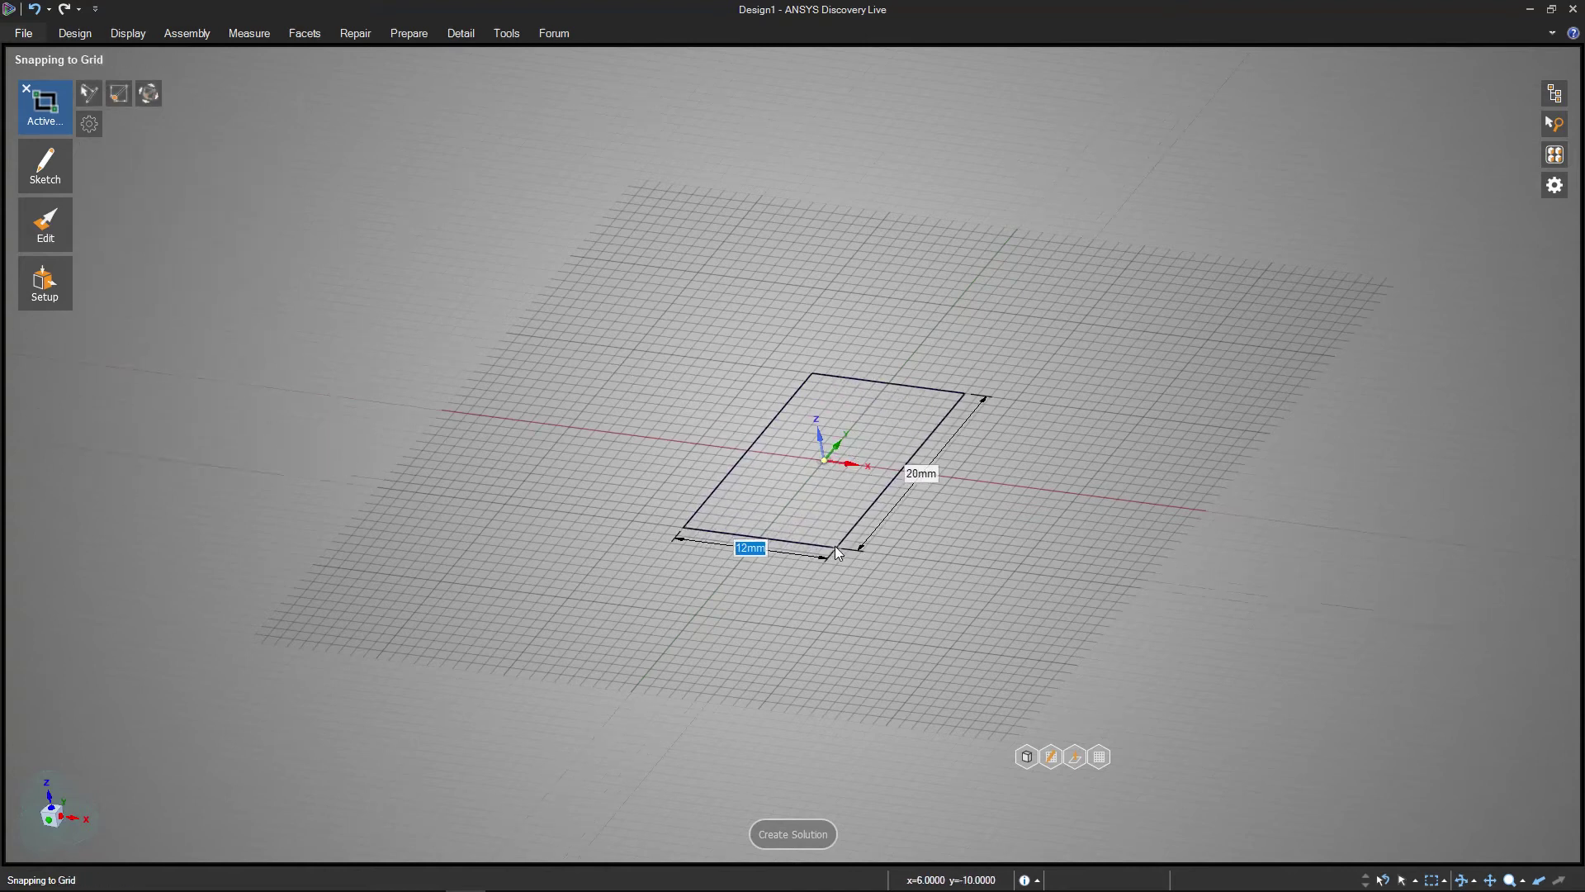
pyautogui.write('30')
pyautogui.press('Tab')
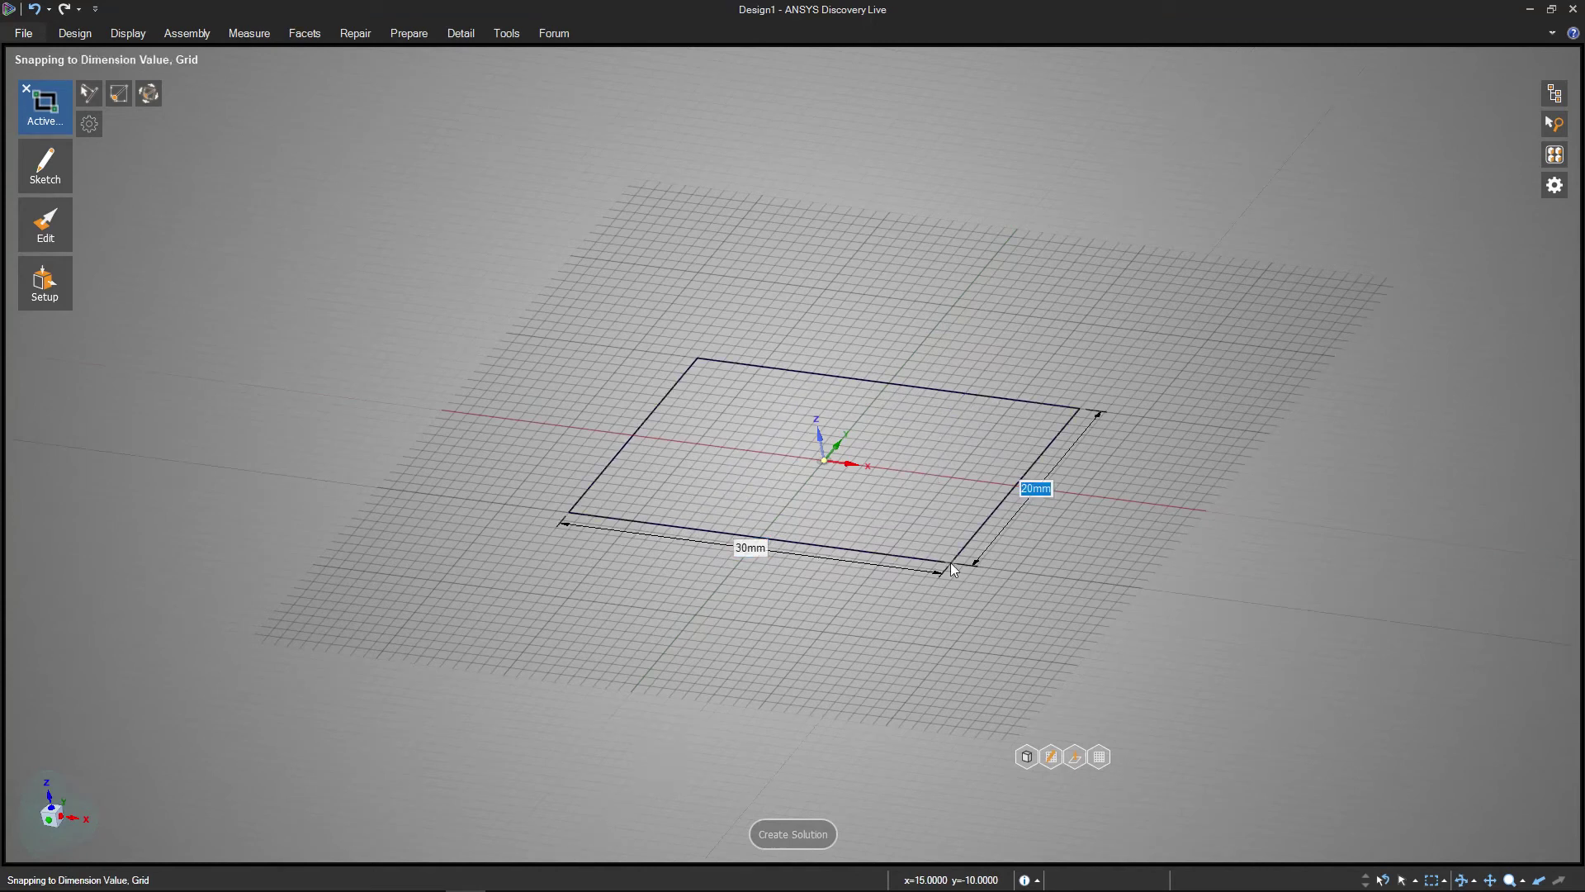
pyautogui.write('50')
pyautogui.press('Tab')
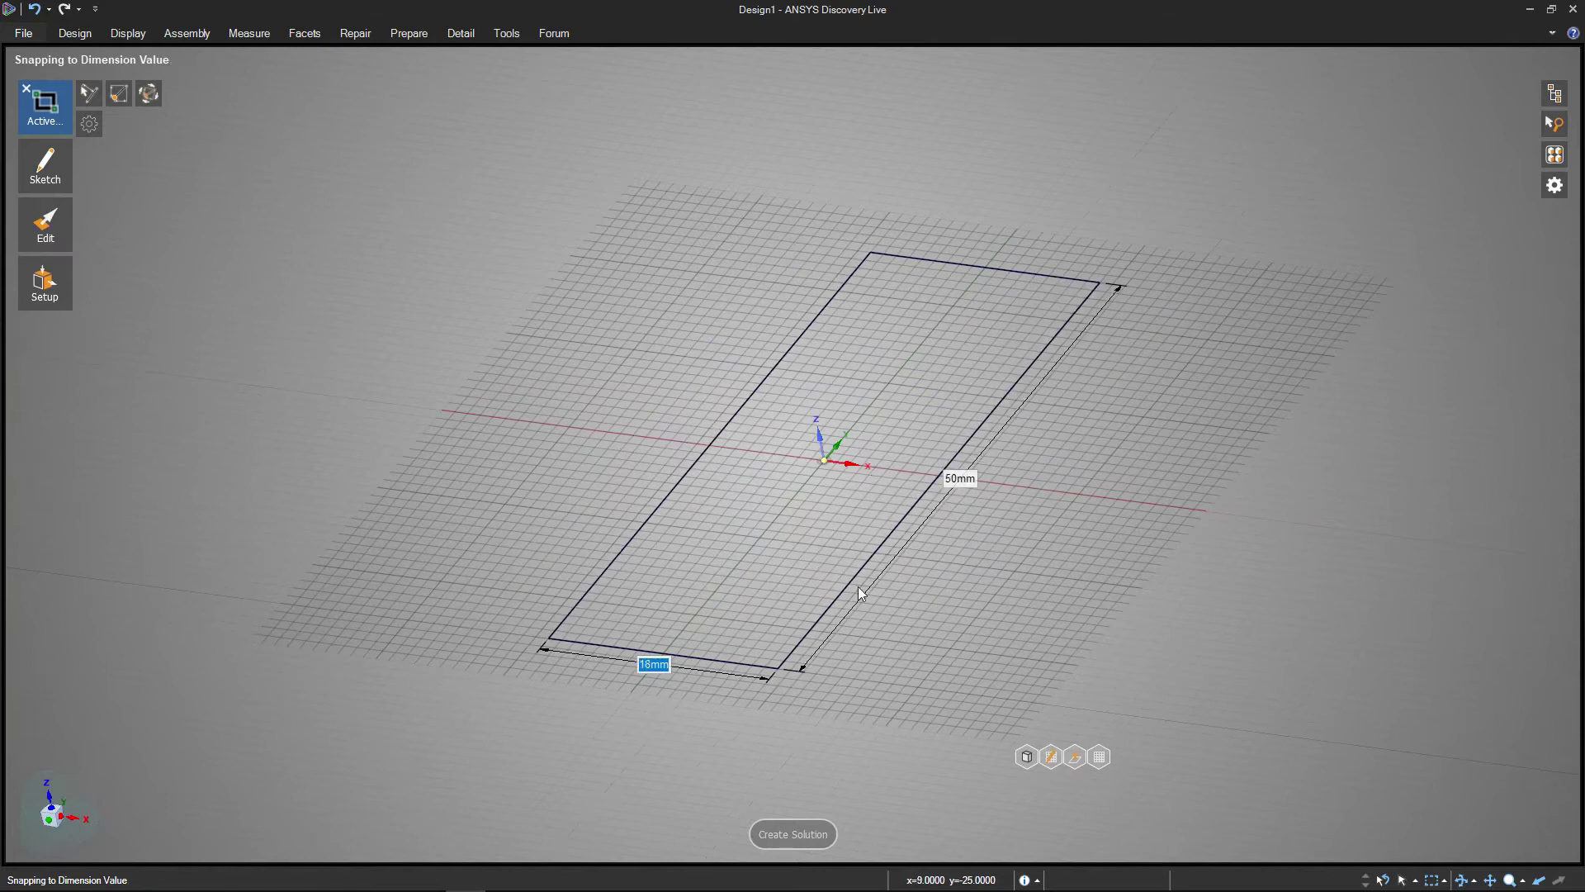
pyautogui.write('30')
pyautogui.press('Tab')
pyautogui.press('Tab')
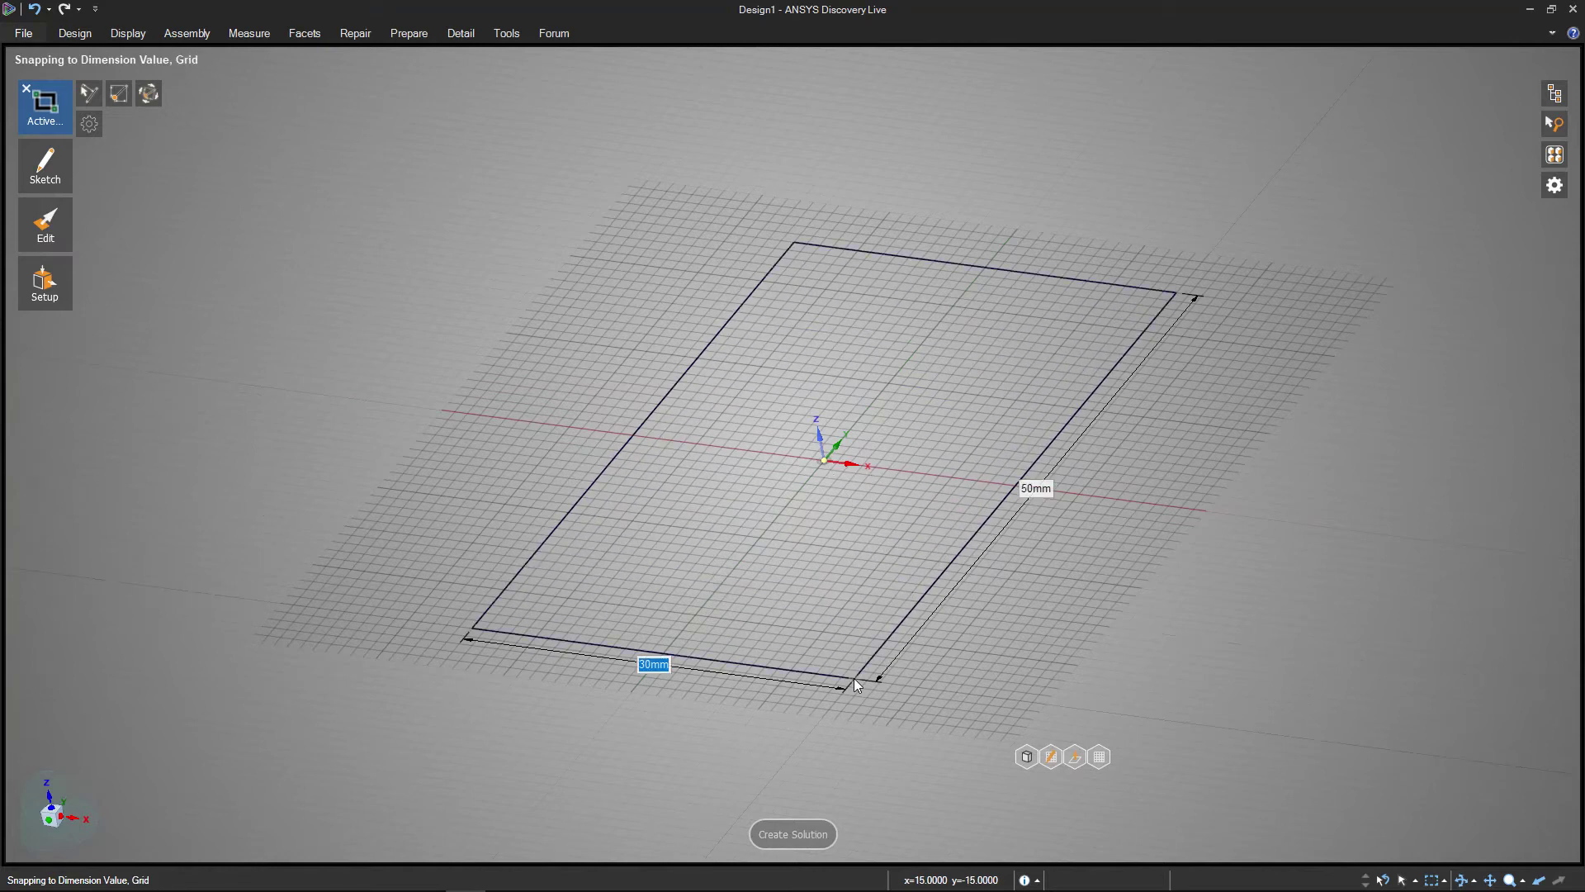
pyautogui.press('Tab')
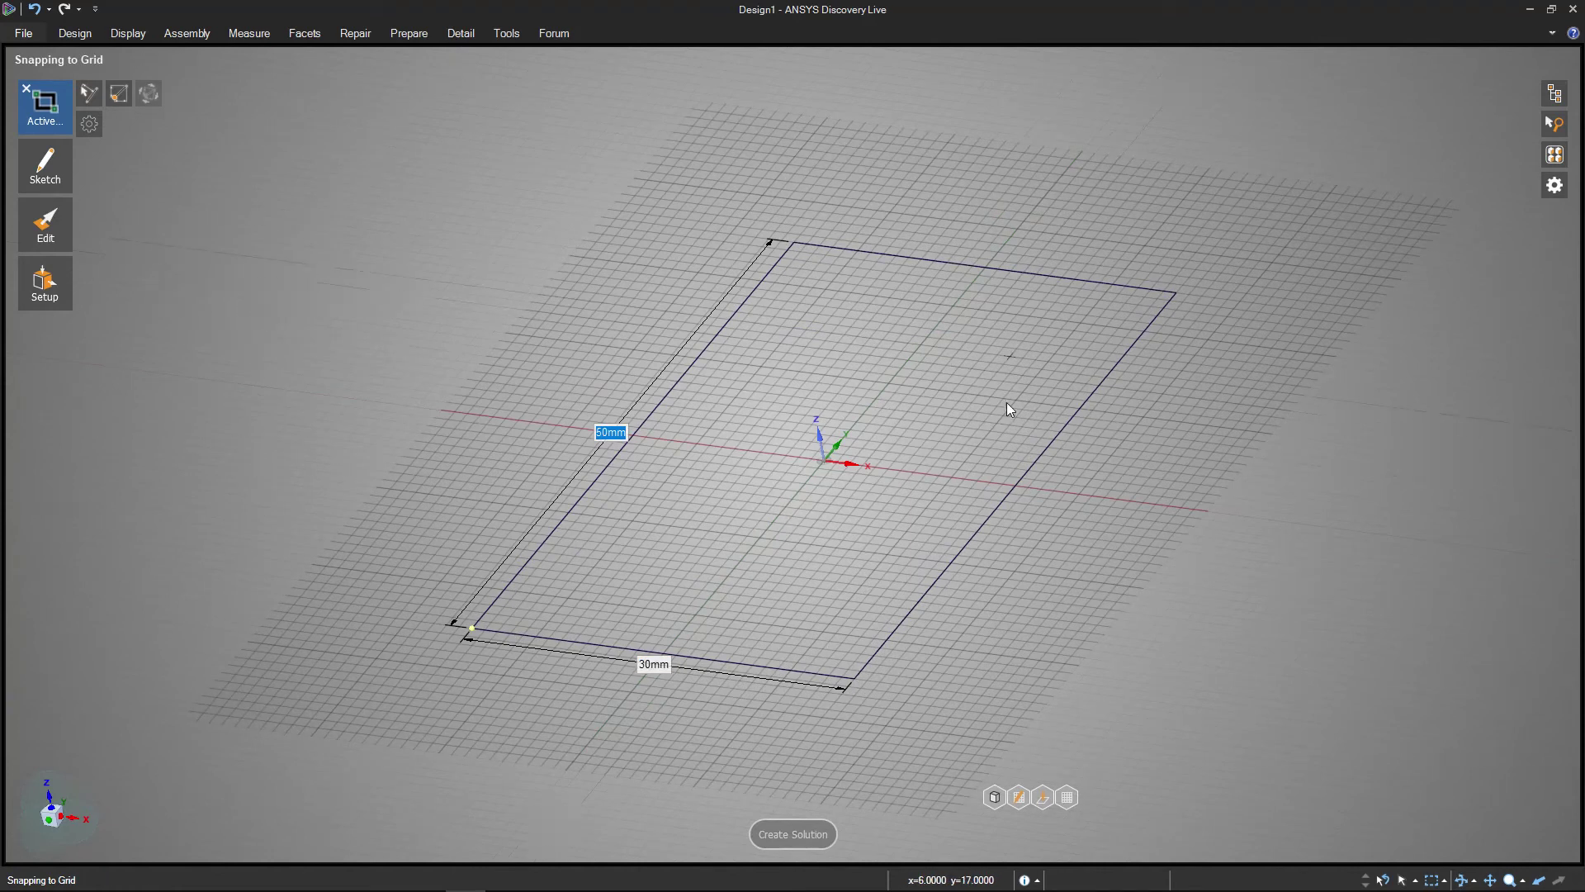
# Pull the rectangular face upward along Z to a thickness of 3 mm and clear the face selection.
pyautogui.moveTo(49, 240)
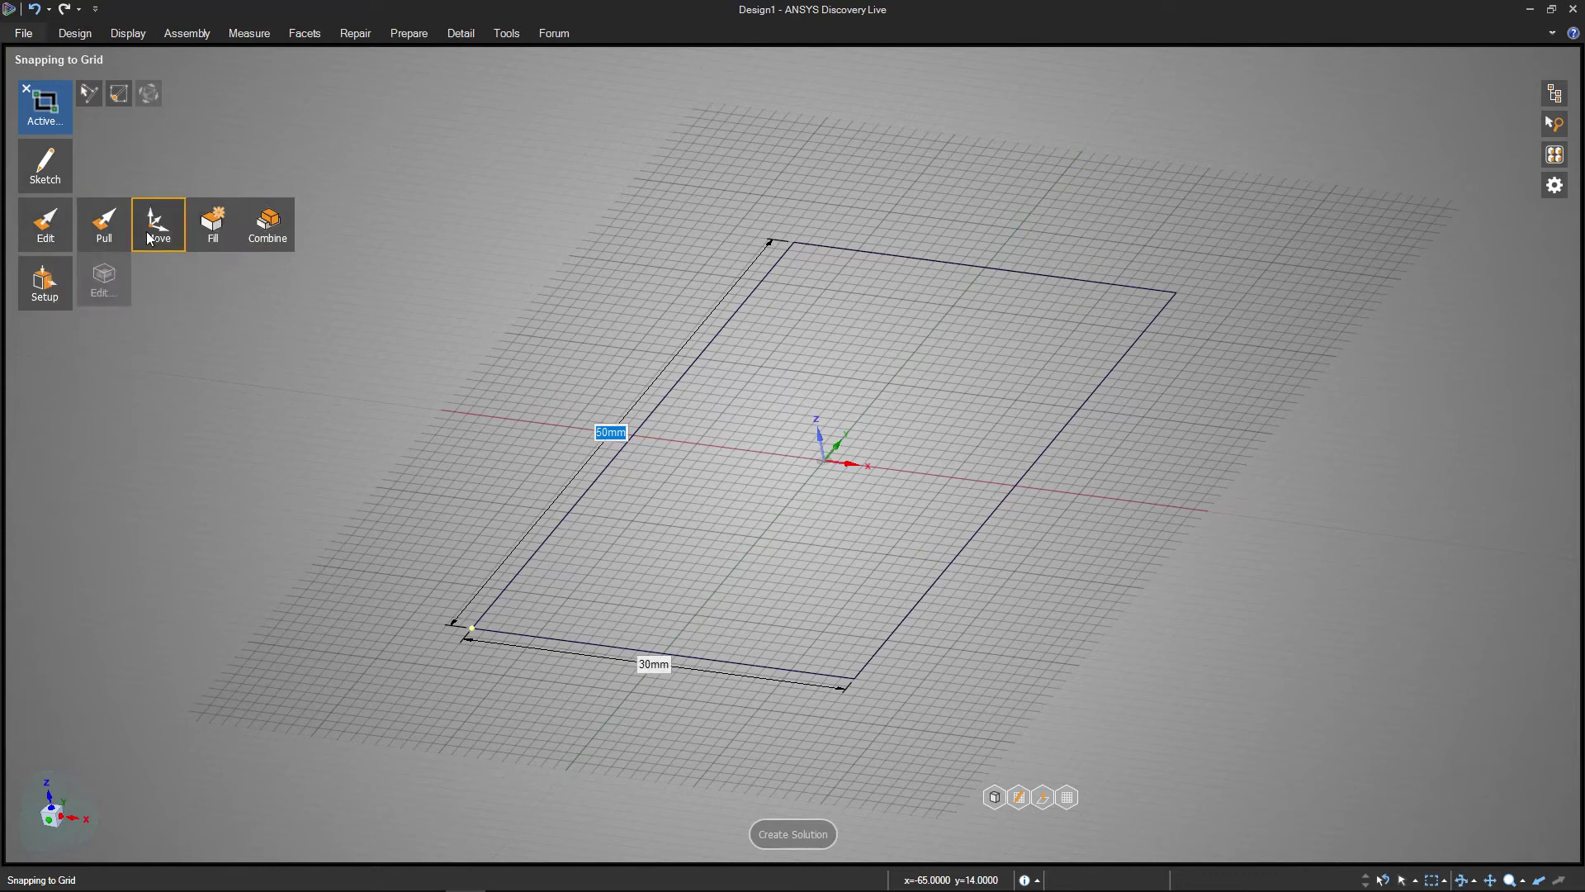
pyautogui.click(123, 237)
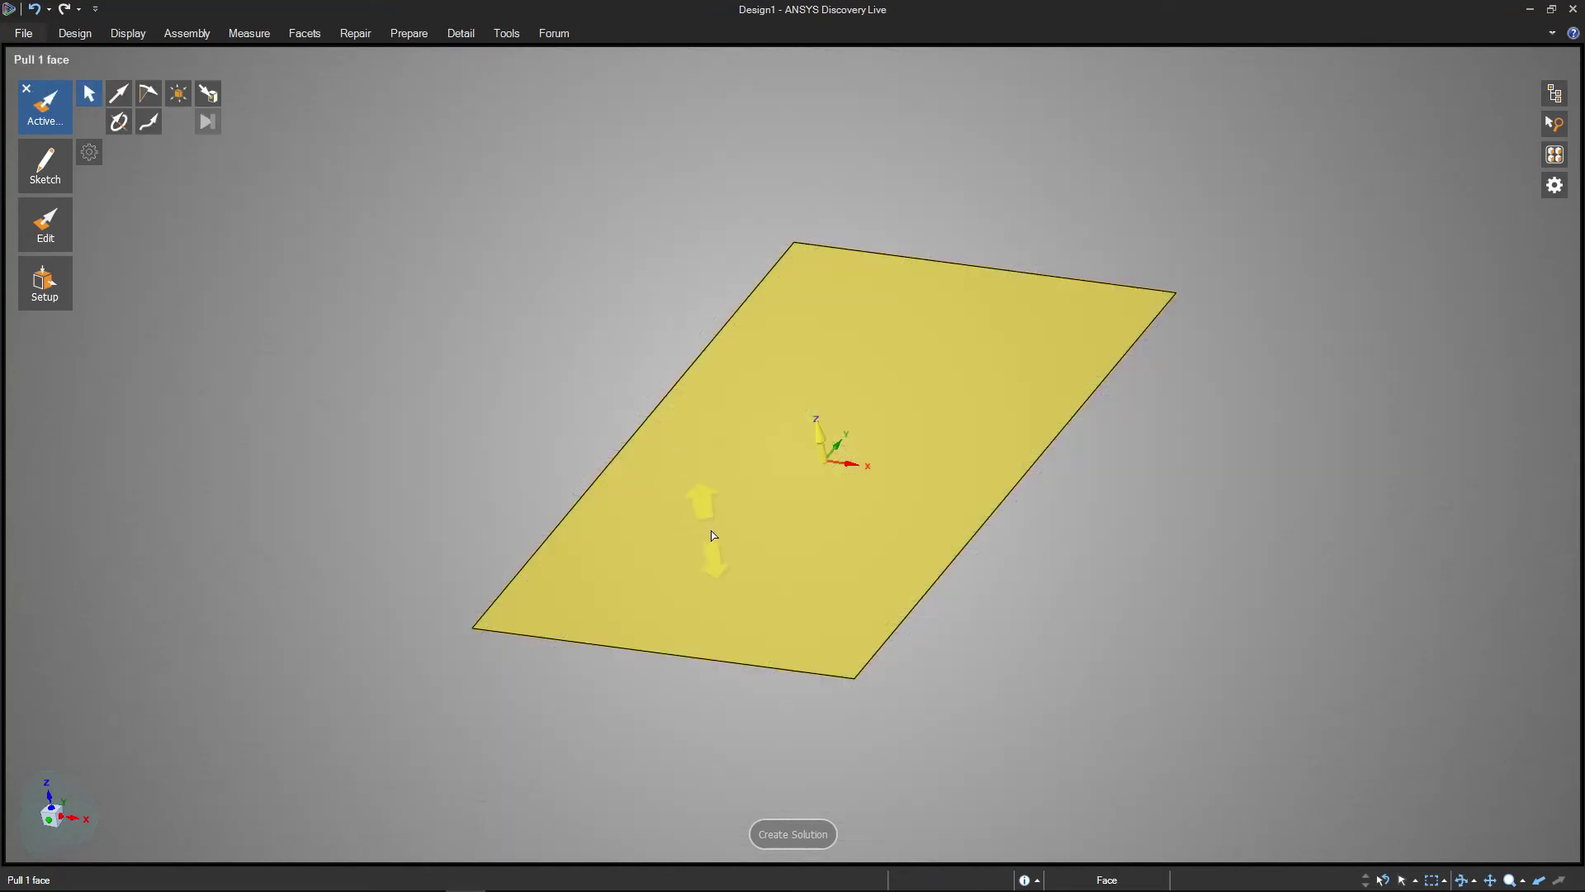
pyautogui.click(753, 507)
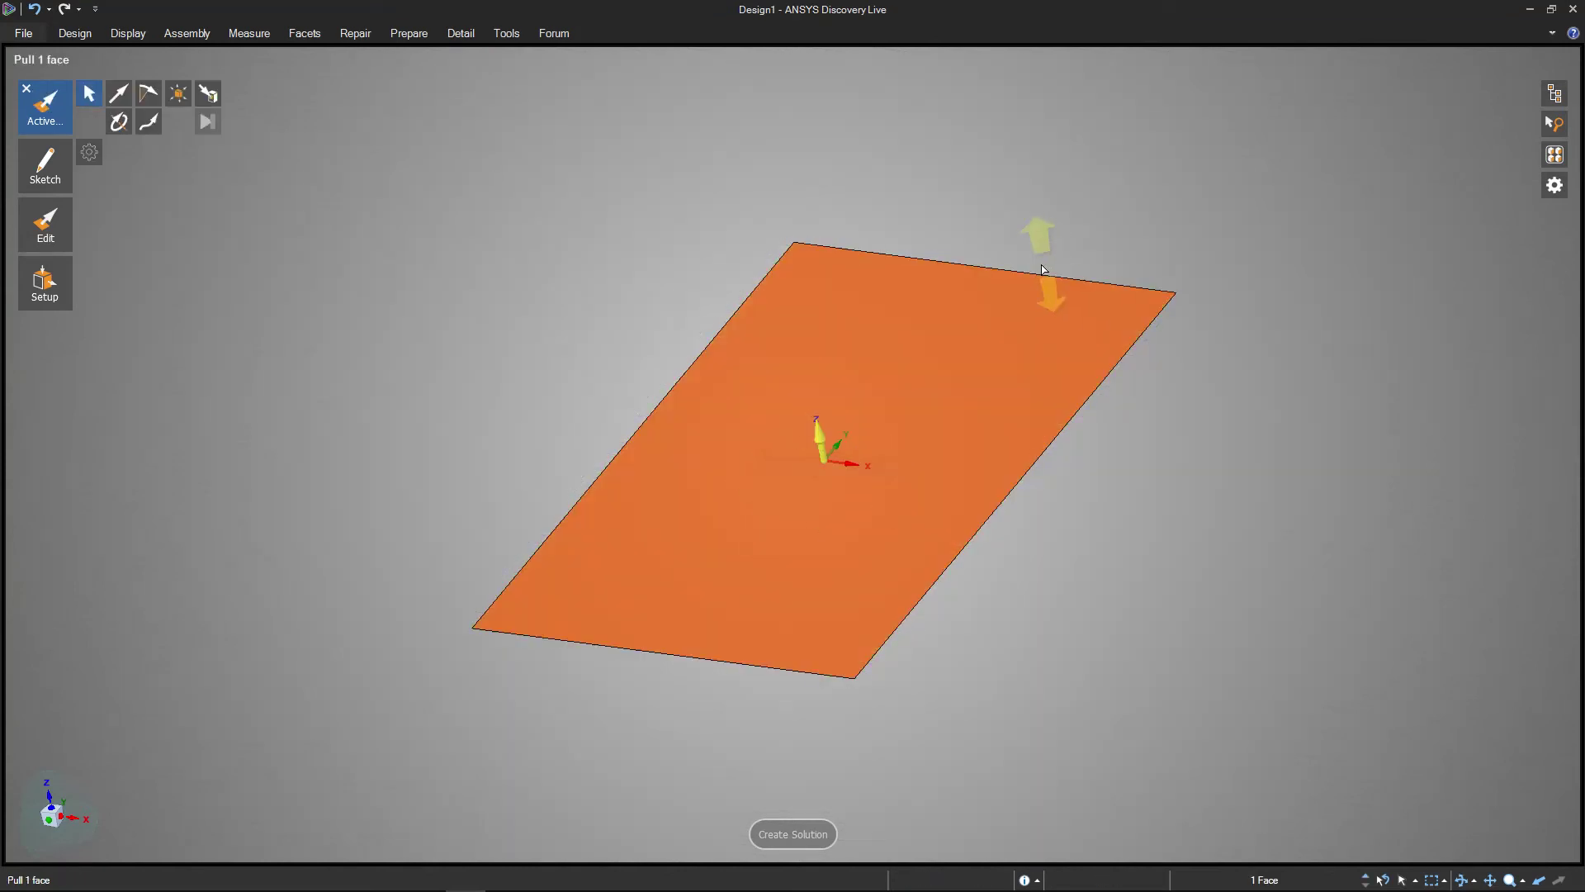
pyautogui.click(821, 437)
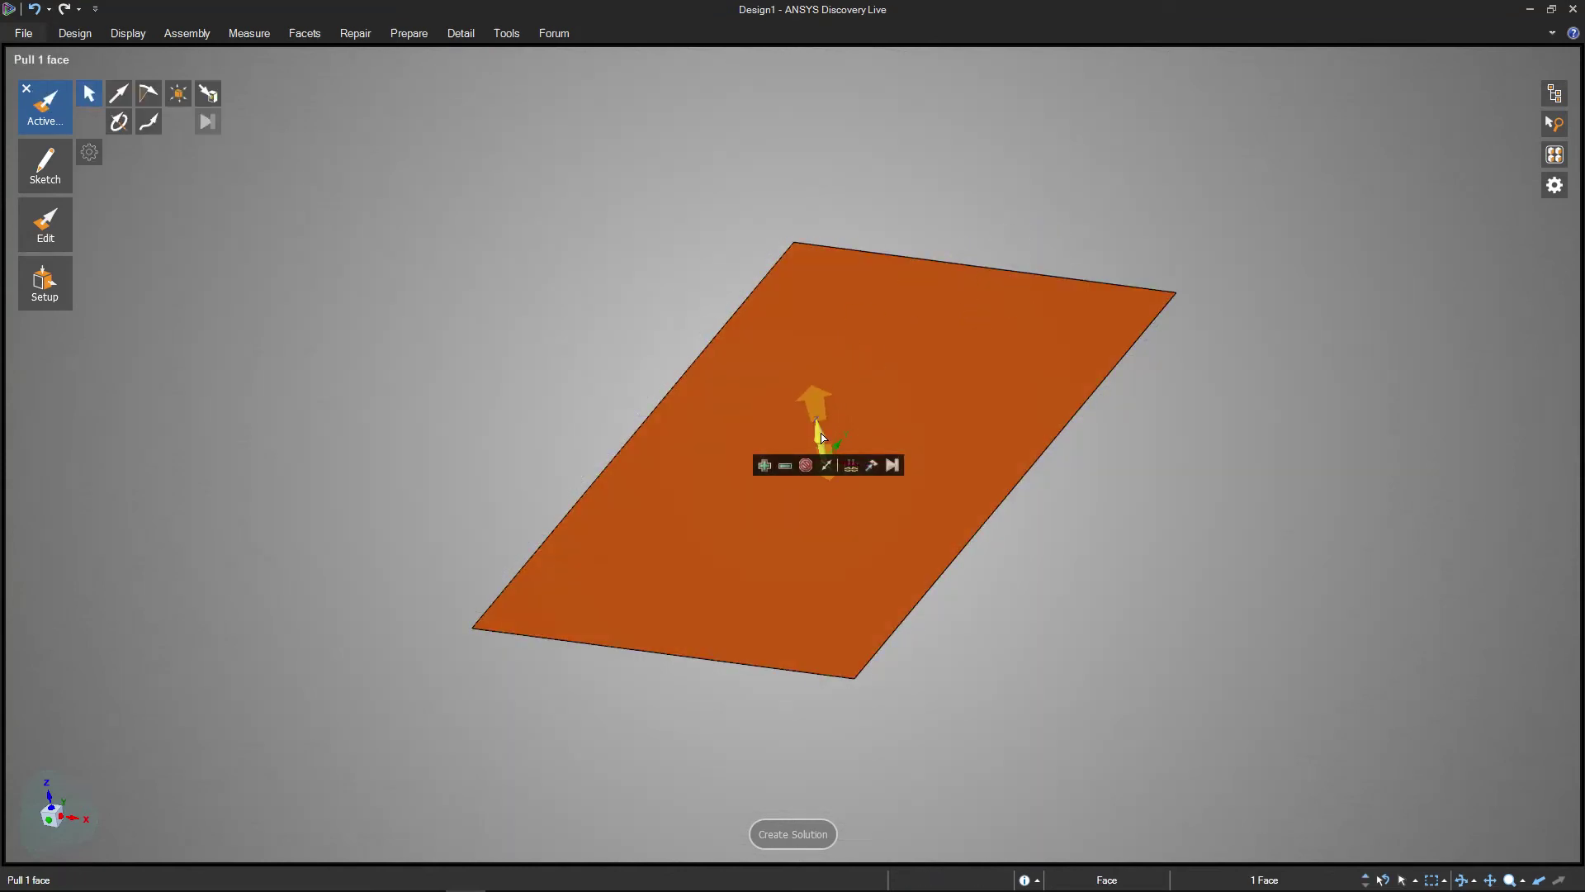
pyautogui.moveTo(821, 437)
pyautogui.mouseDown()
pyautogui.moveTo(812, 404)
pyautogui.moveTo(838, 456)
pyautogui.moveTo(814, 408)
pyautogui.mouseUp()
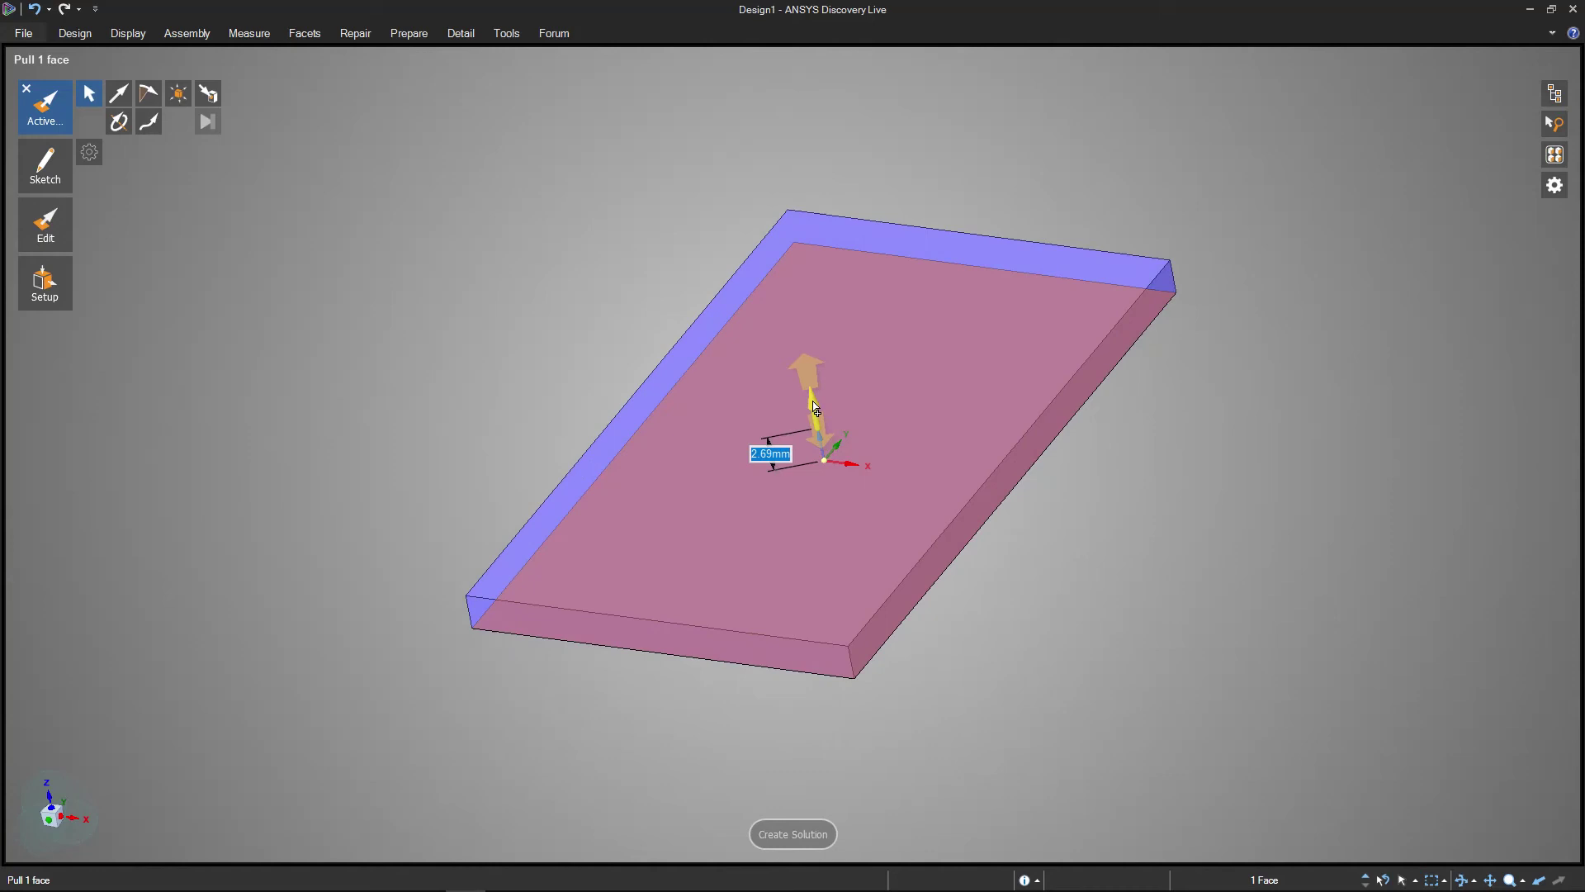
pyautogui.moveTo(815, 408)
pyautogui.mouseDown()
pyautogui.moveTo(833, 466)
pyautogui.moveTo(797, 399)
pyautogui.mouseUp()
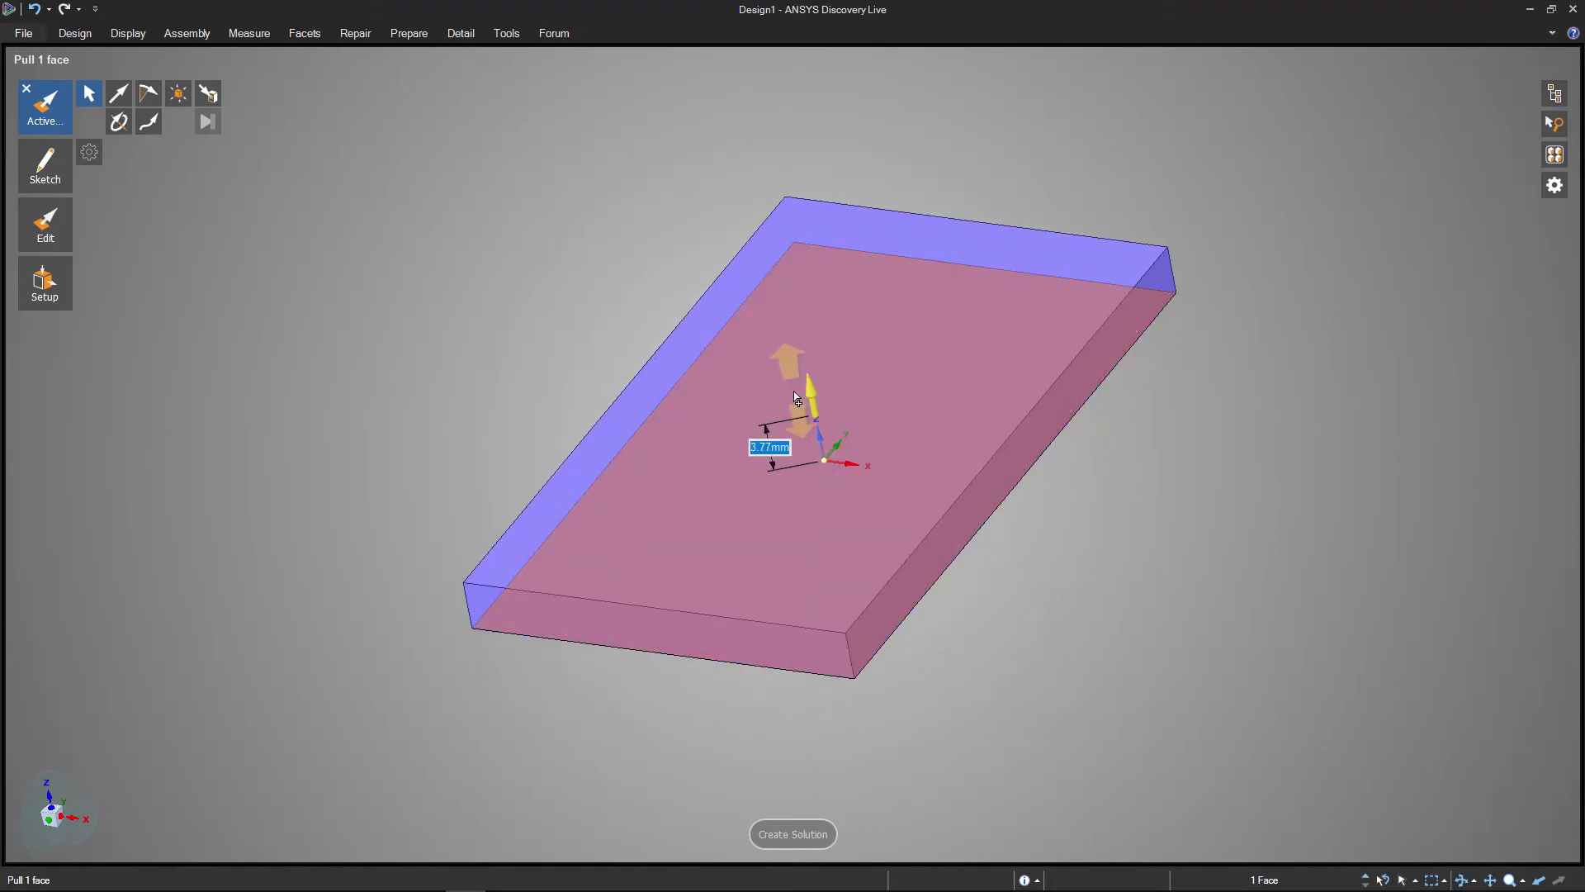
pyautogui.moveTo(797, 399); pyautogui.dragTo(800, 405)
pyautogui.write('3')
pyautogui.press('Return')
pyautogui.click(892, 355)
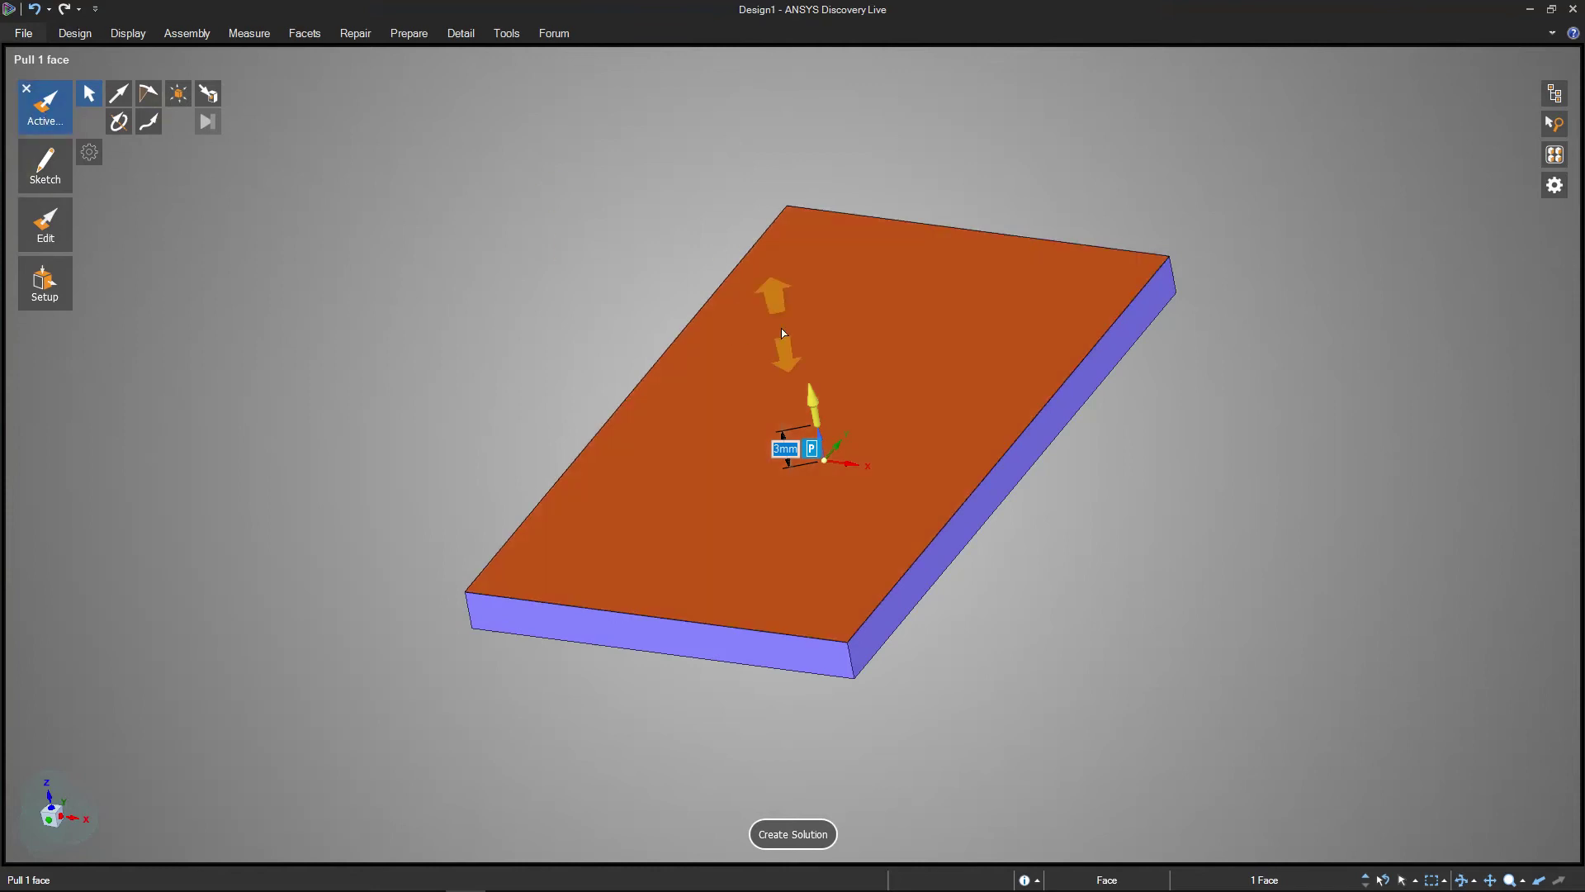
pyautogui.click(440, 360)
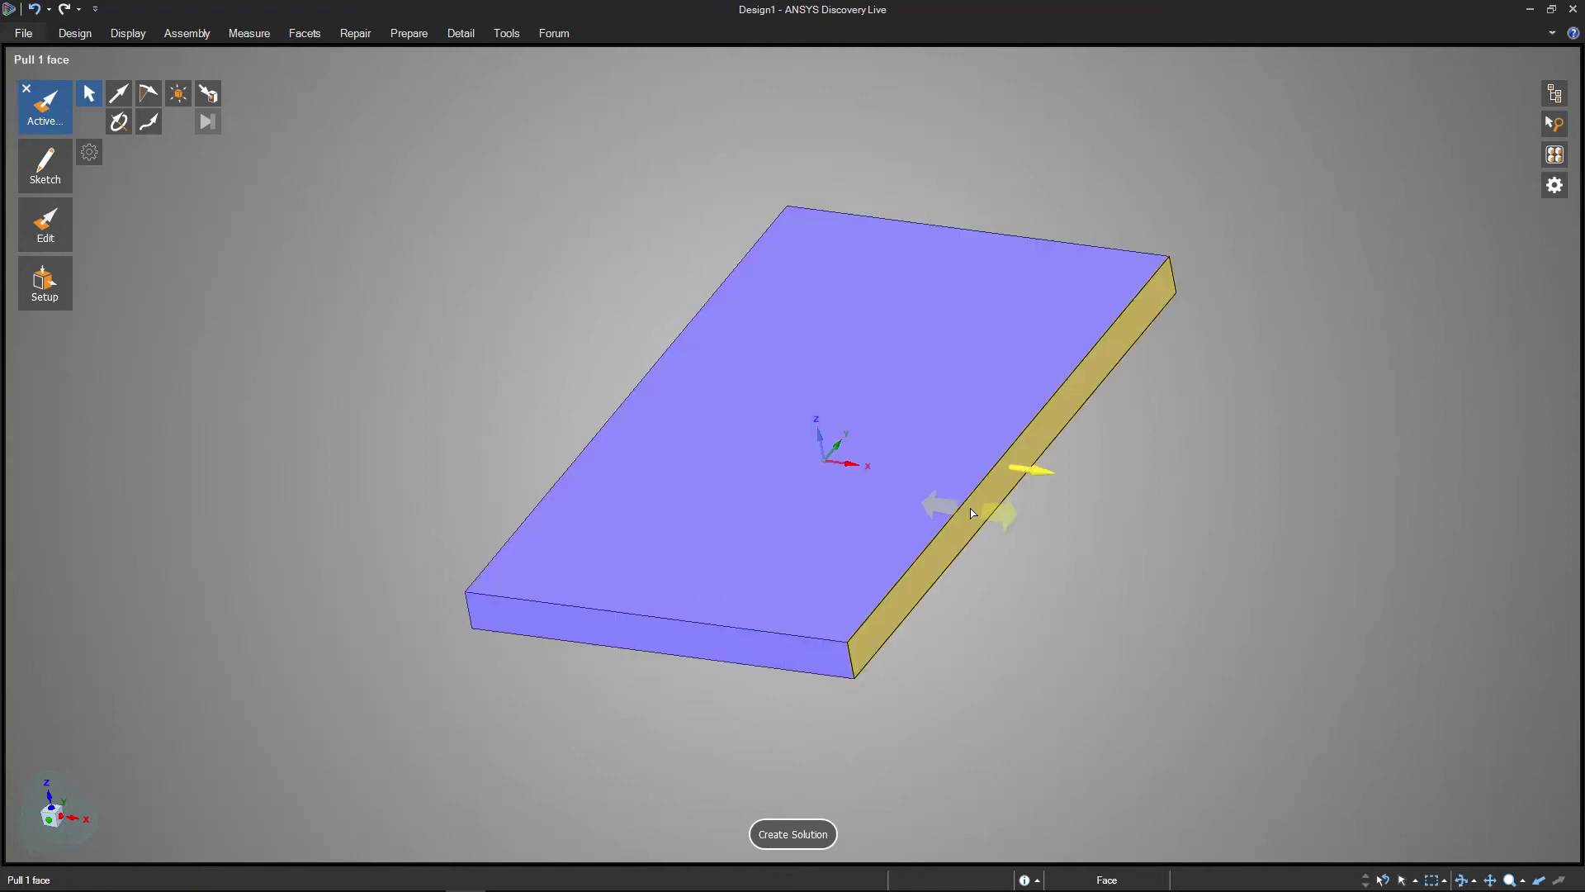
pyautogui.click(994, 489)
pyautogui.click(825, 561)
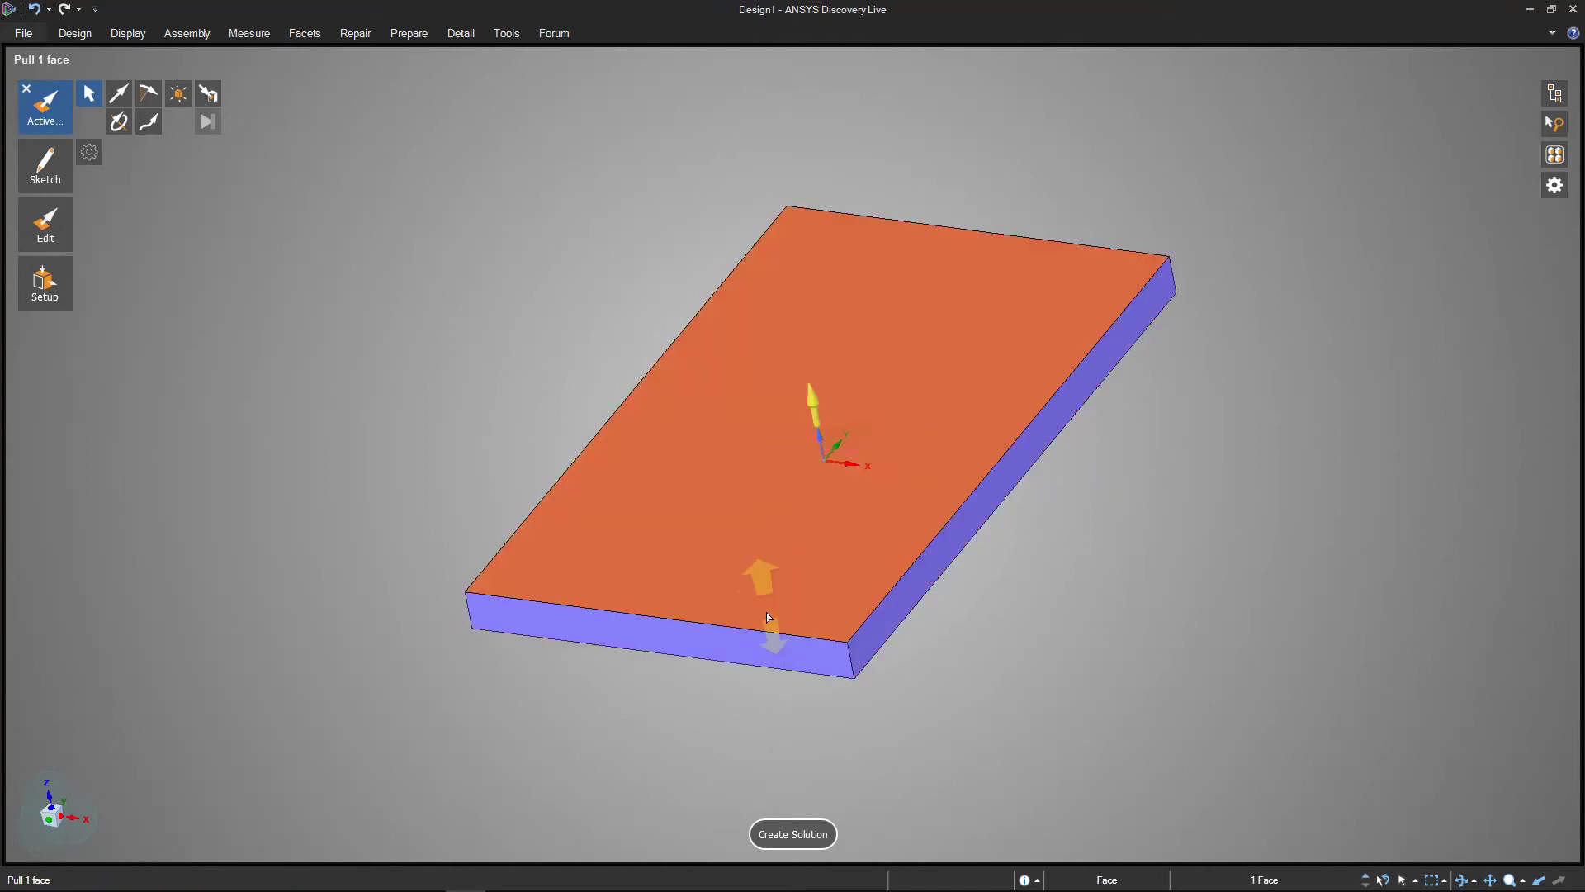
pyautogui.click(760, 640)
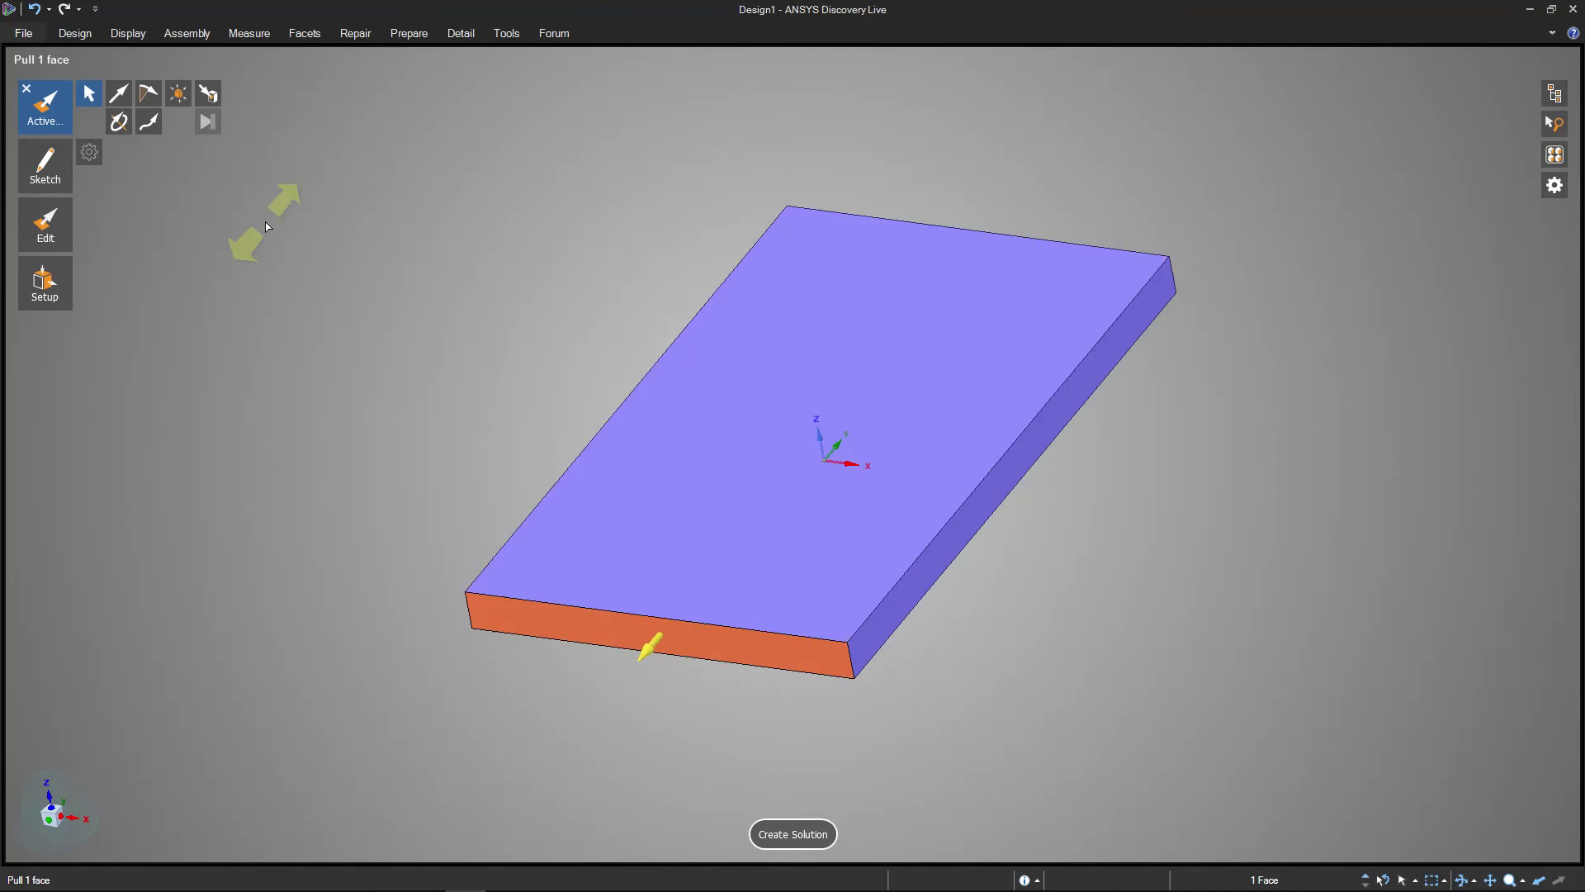
pyautogui.click(27, 94)
pyautogui.click(499, 347)
pyautogui.click(991, 413)
pyautogui.click(1020, 470)
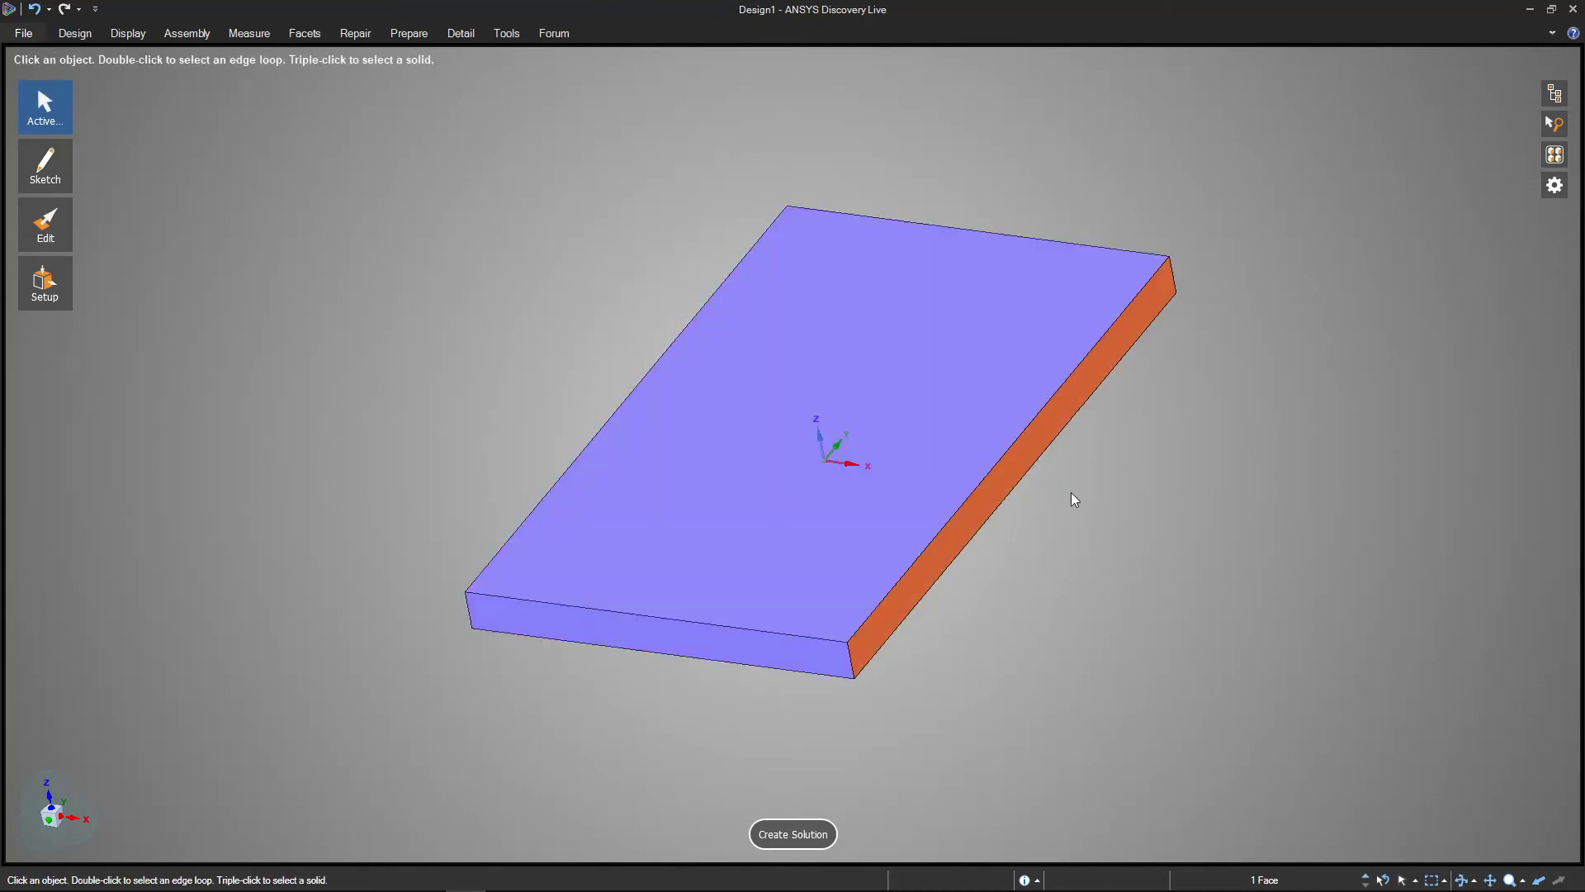
pyautogui.click(473, 327)
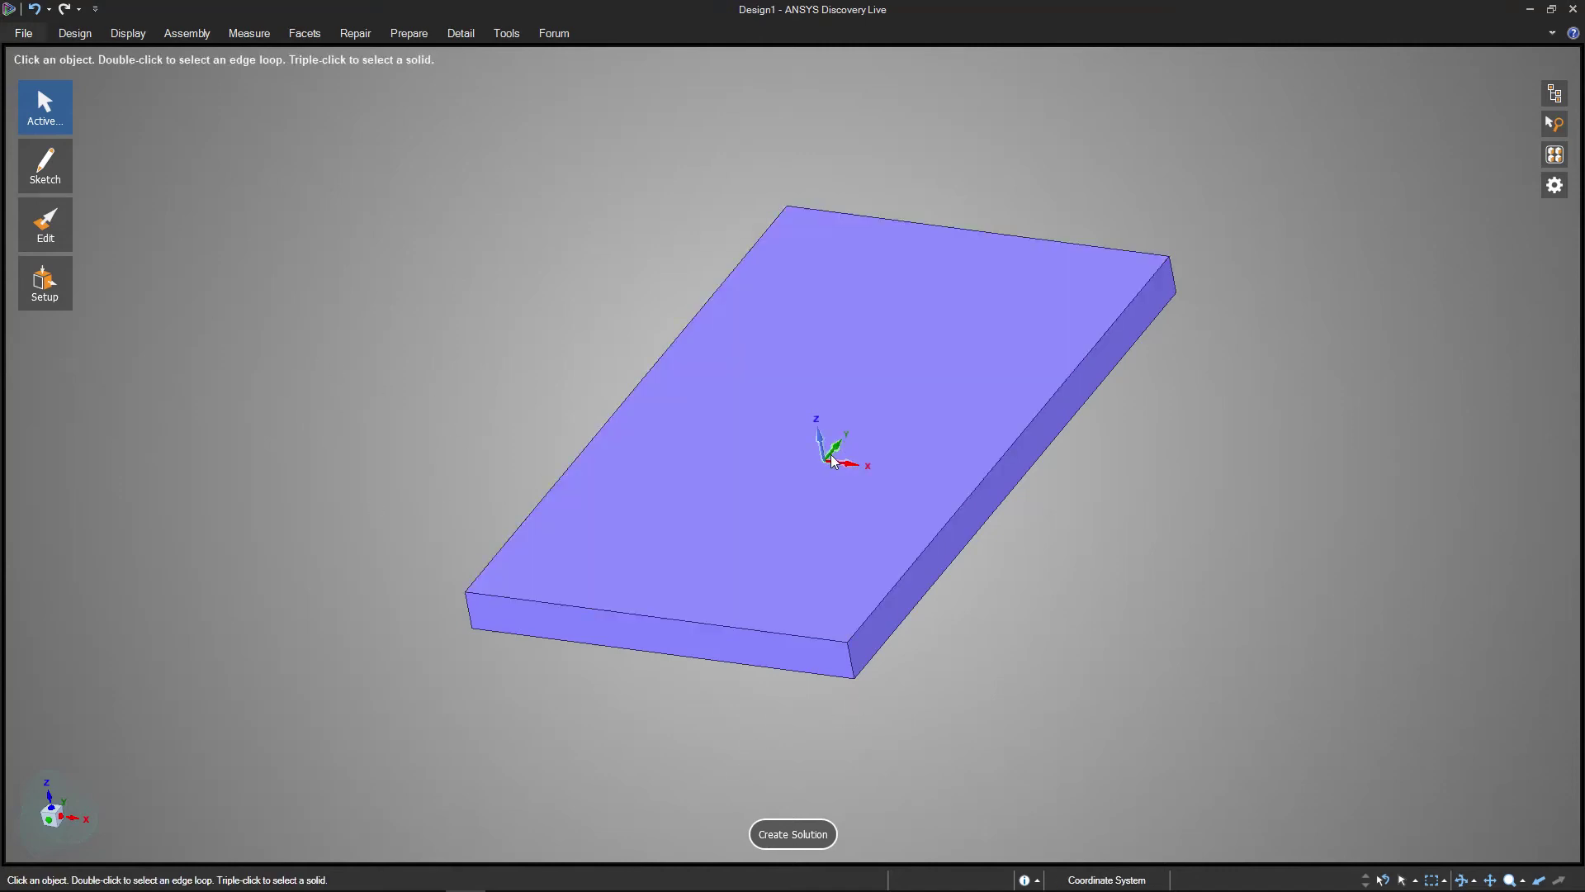
pyautogui.keyDown('ctrl'); pyautogui.scroll(2, 805, 428); pyautogui.keyUp('ctrl')
pyautogui.keyDown('ctrl'); pyautogui.scroll(-3, 834, 397); pyautogui.keyUp('ctrl')
pyautogui.keyDown('ctrl'); pyautogui.moveTo(834, 398); pyautogui.dragTo(825, 259, button='middle'); pyautogui.keyUp('ctrl')
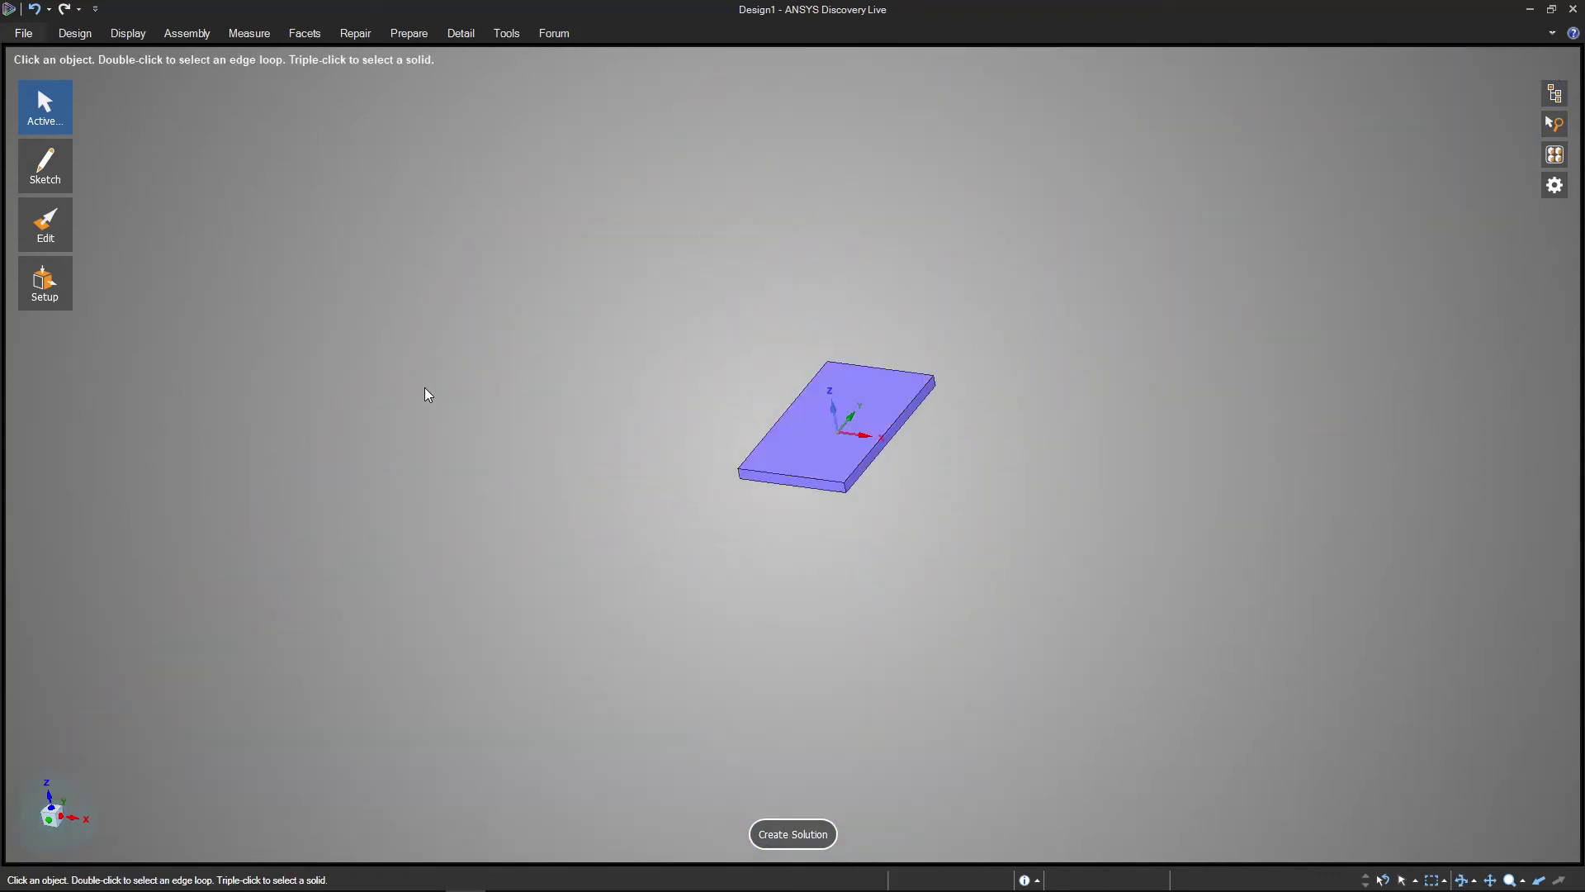
pyautogui.keyDown('shift'); pyautogui.moveTo(476, 450); pyautogui.dragTo(950, 425, button='middle'); pyautogui.keyUp('shift')
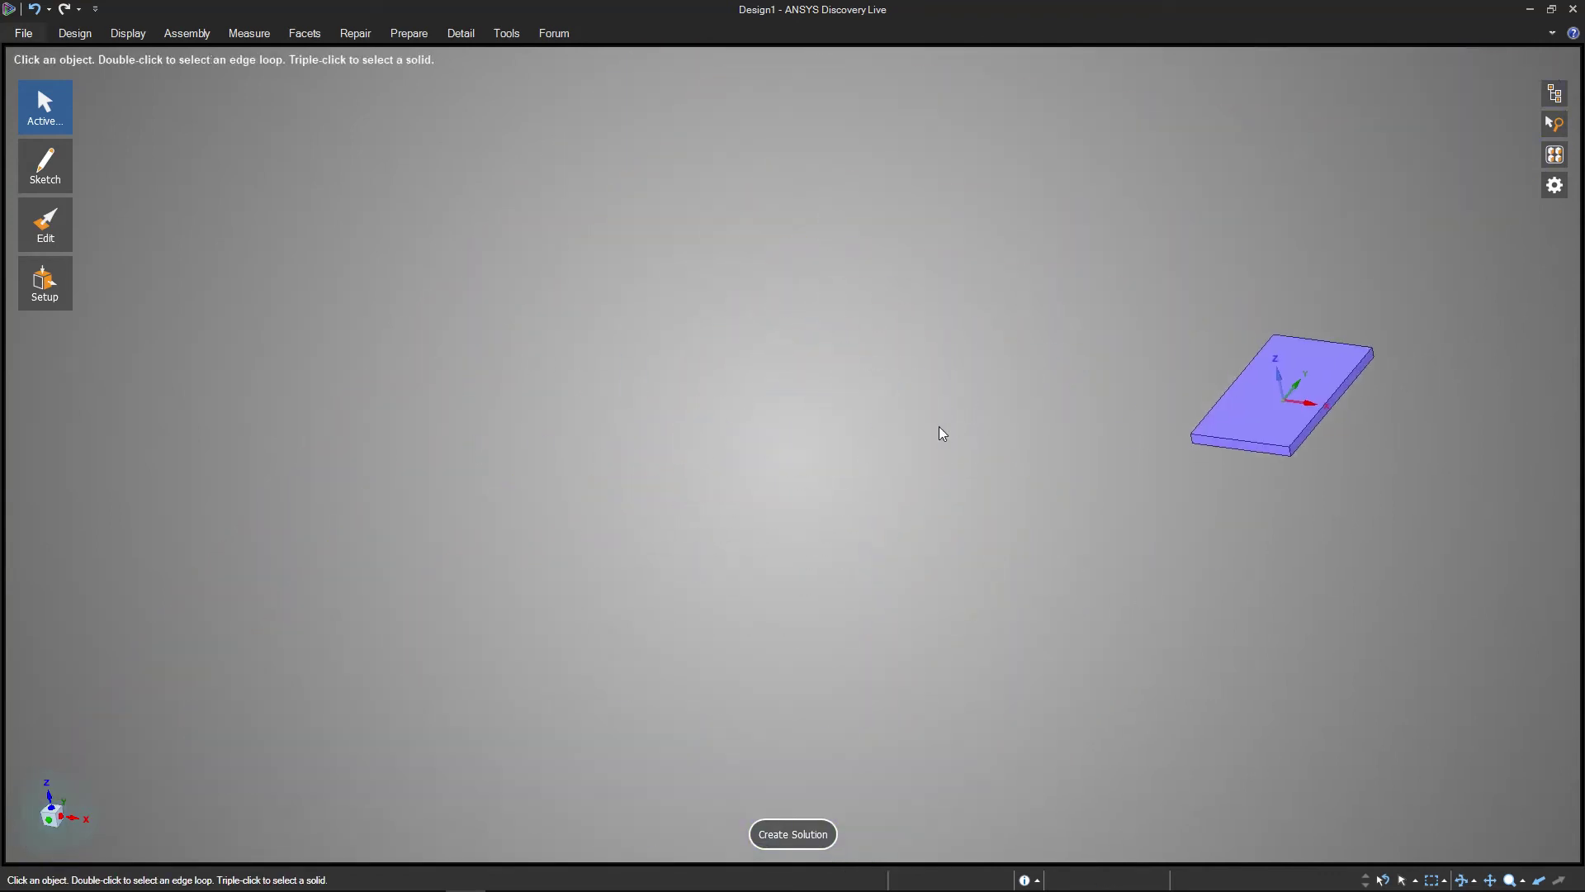
pyautogui.press('z')
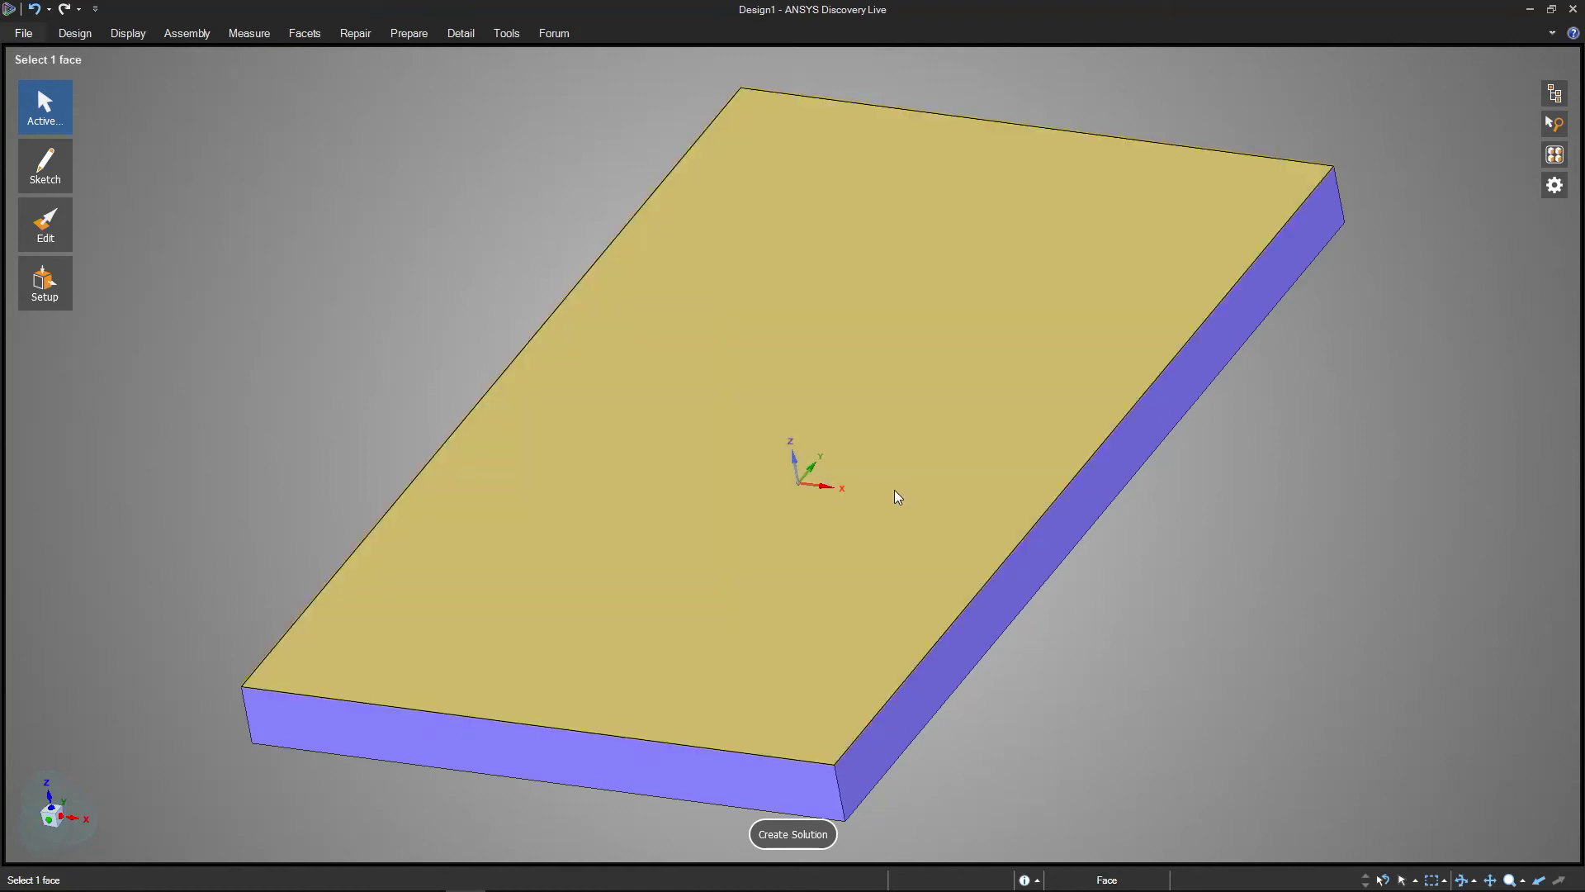
pyautogui.scroll(-8, 772, 417)
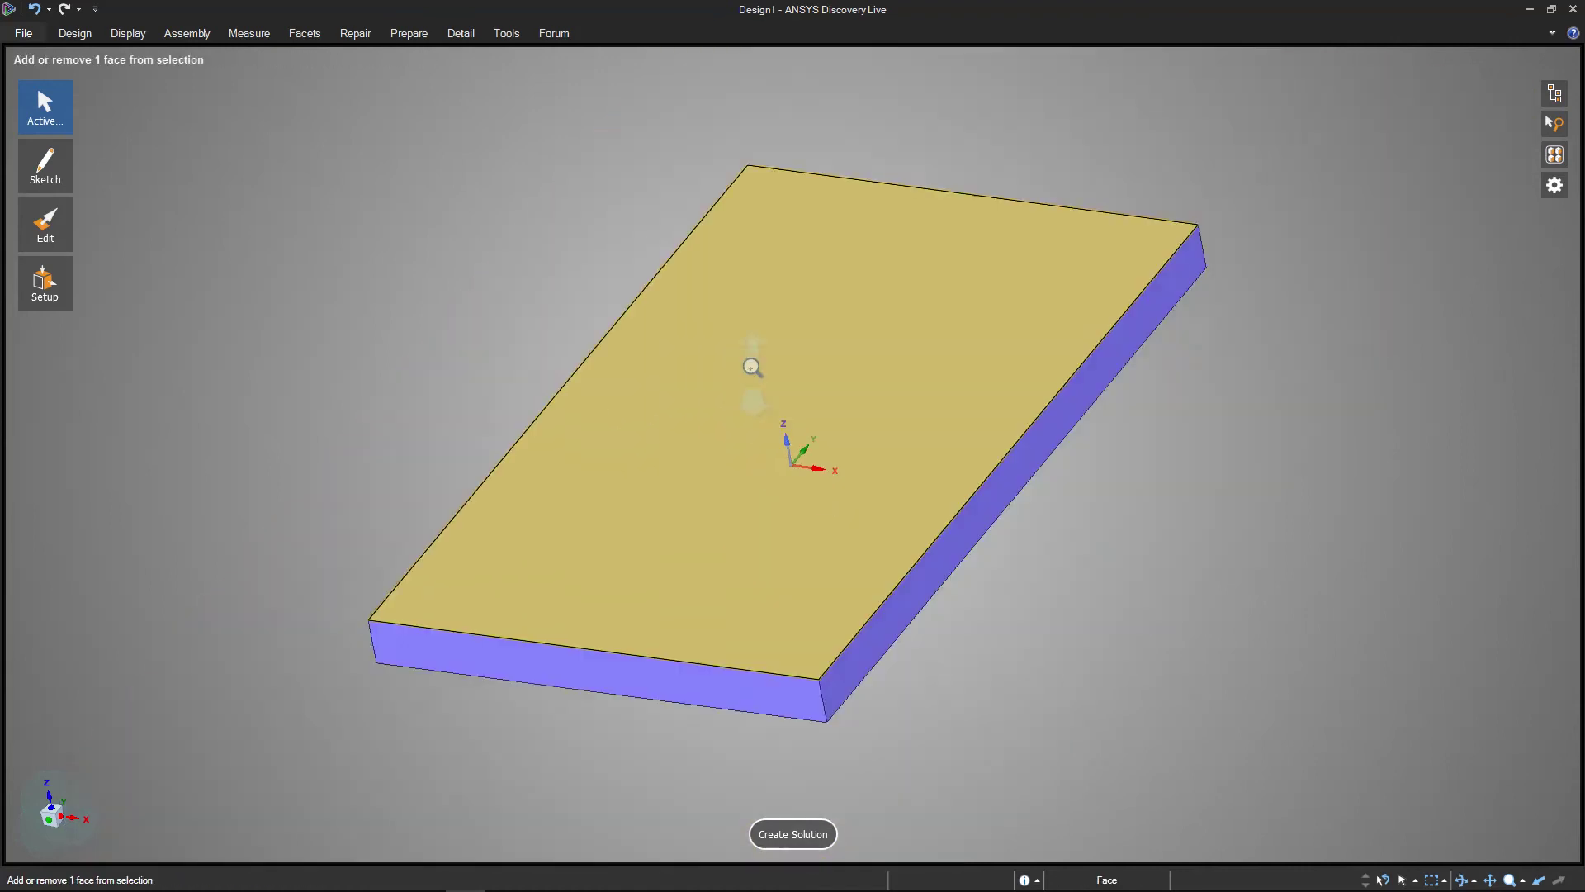
pyautogui.keyDown('shift'); pyautogui.moveTo(1075, 591); pyautogui.dragTo(746, 446, button='middle'); pyautogui.keyUp('shift')
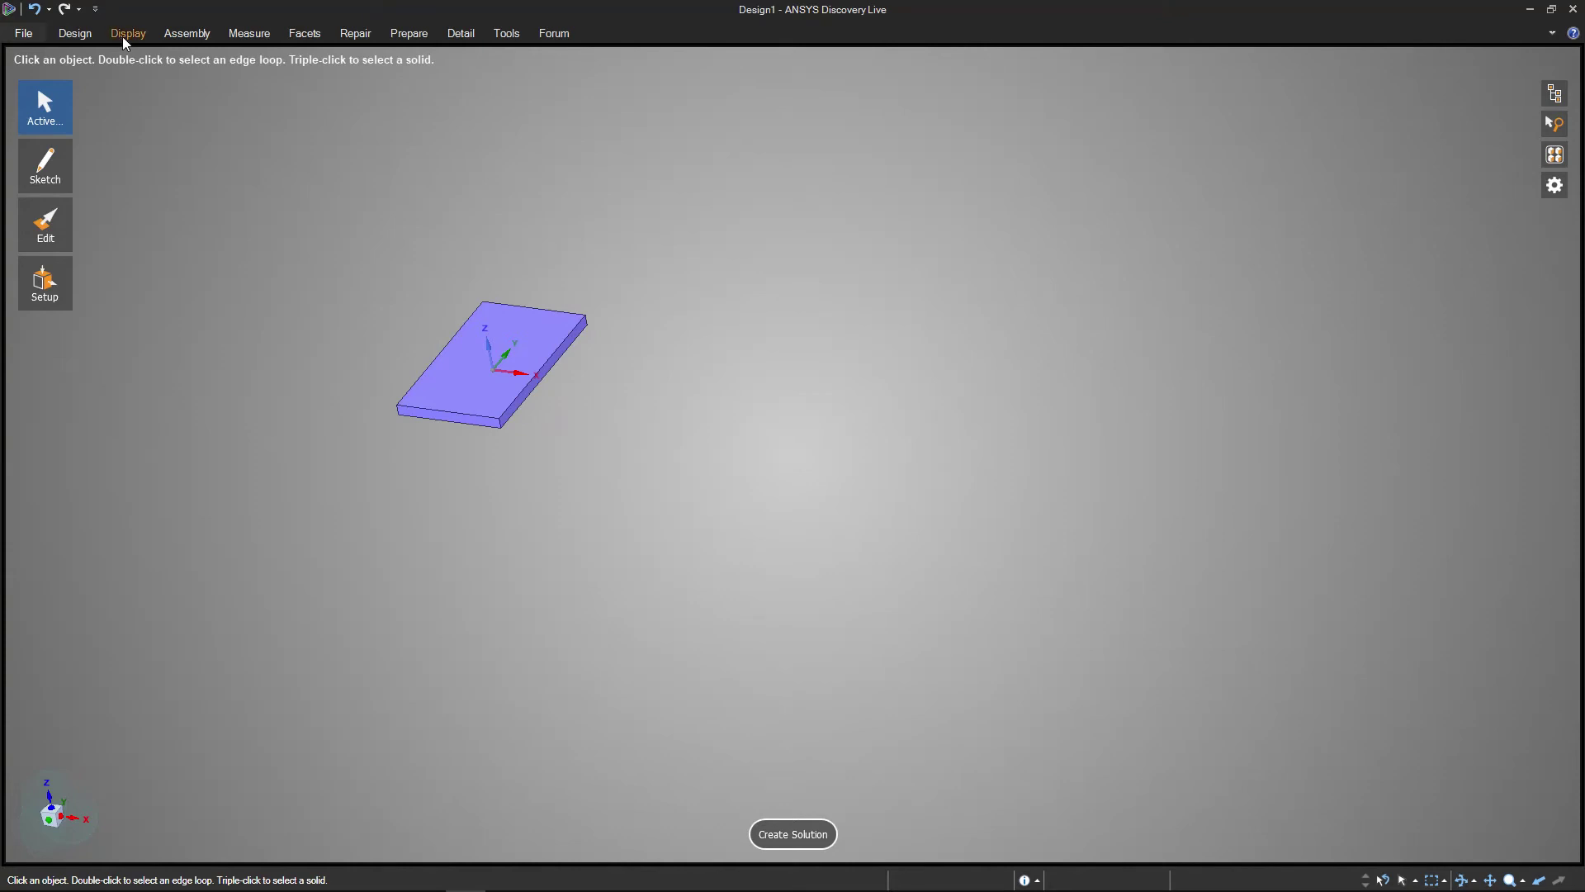
# Sketch a 300 mm construction line on the plate's top face, from near the center outward parallel to the X axis.
pyautogui.click(86, 33)
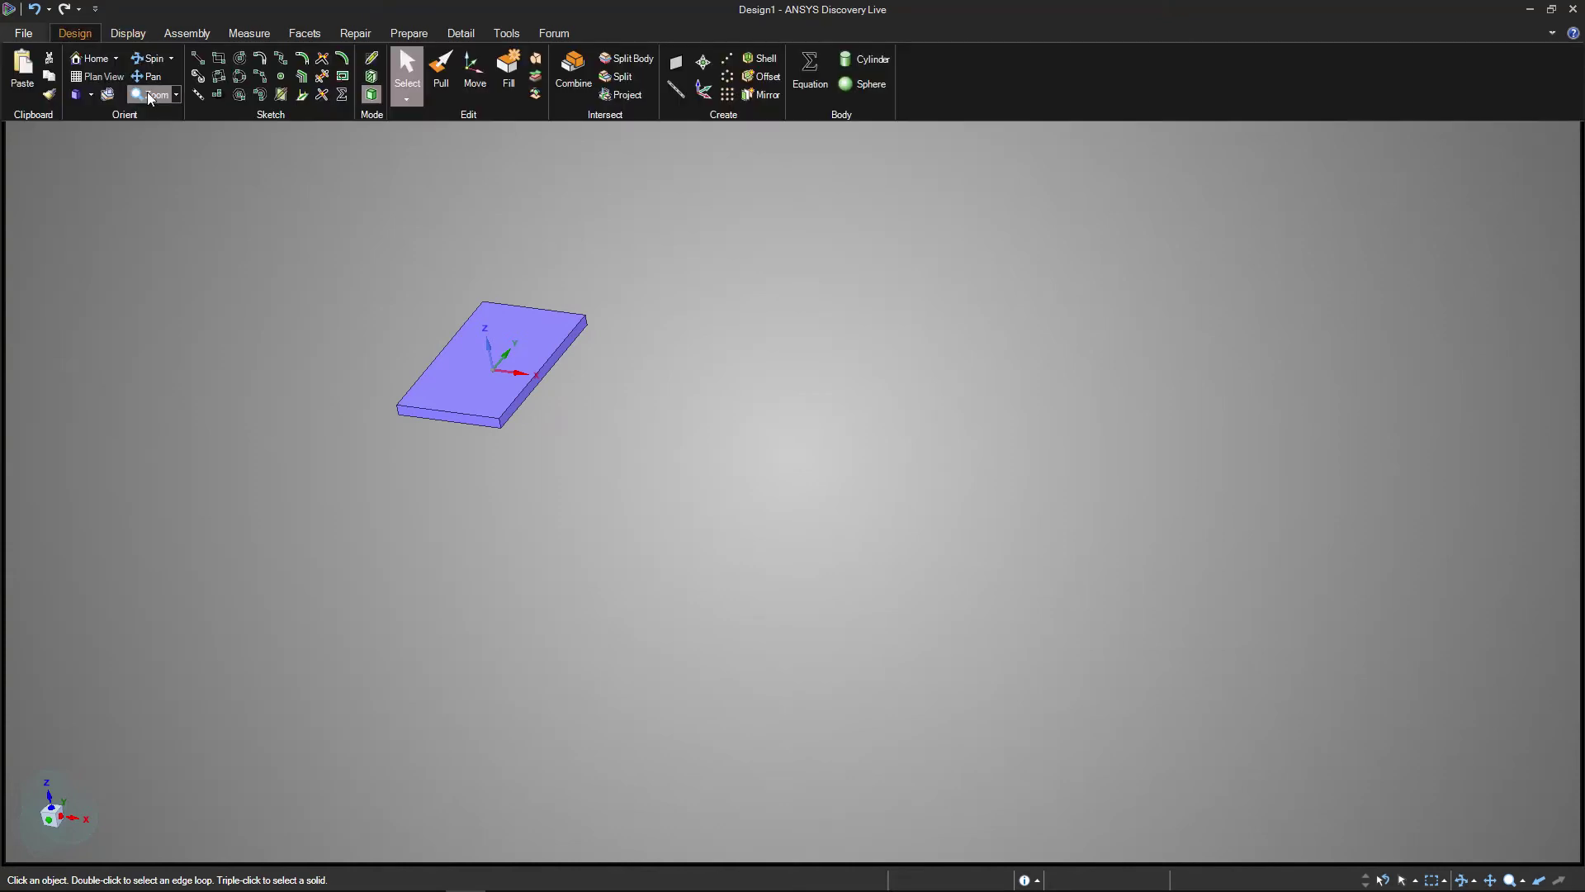
pyautogui.click(198, 95)
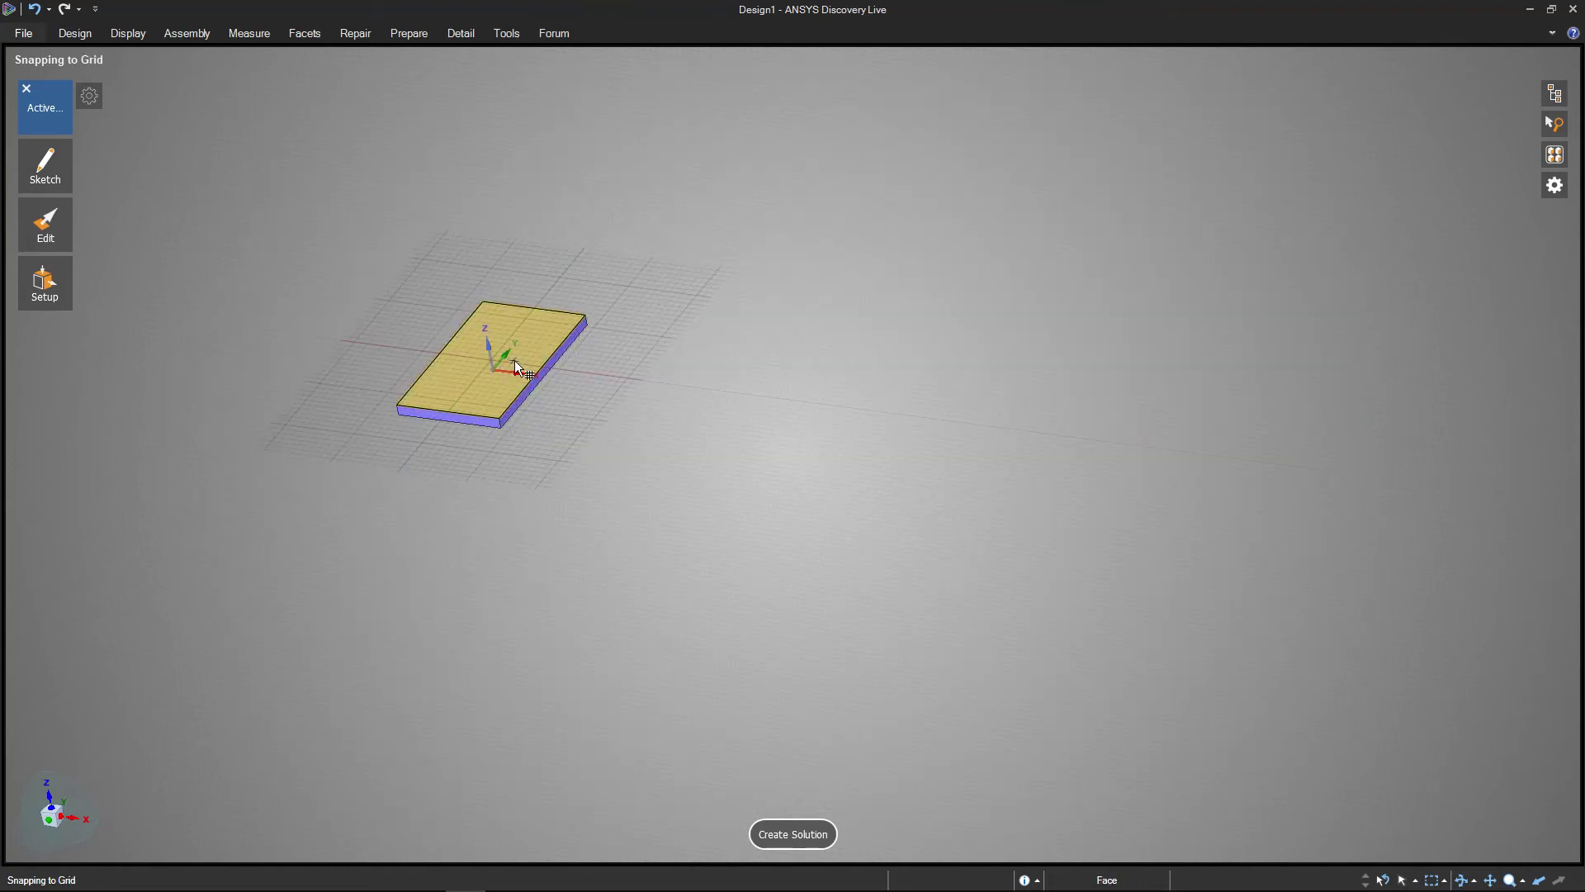
pyautogui.scroll(2, 513, 360)
pyautogui.scroll(2, 518, 356)
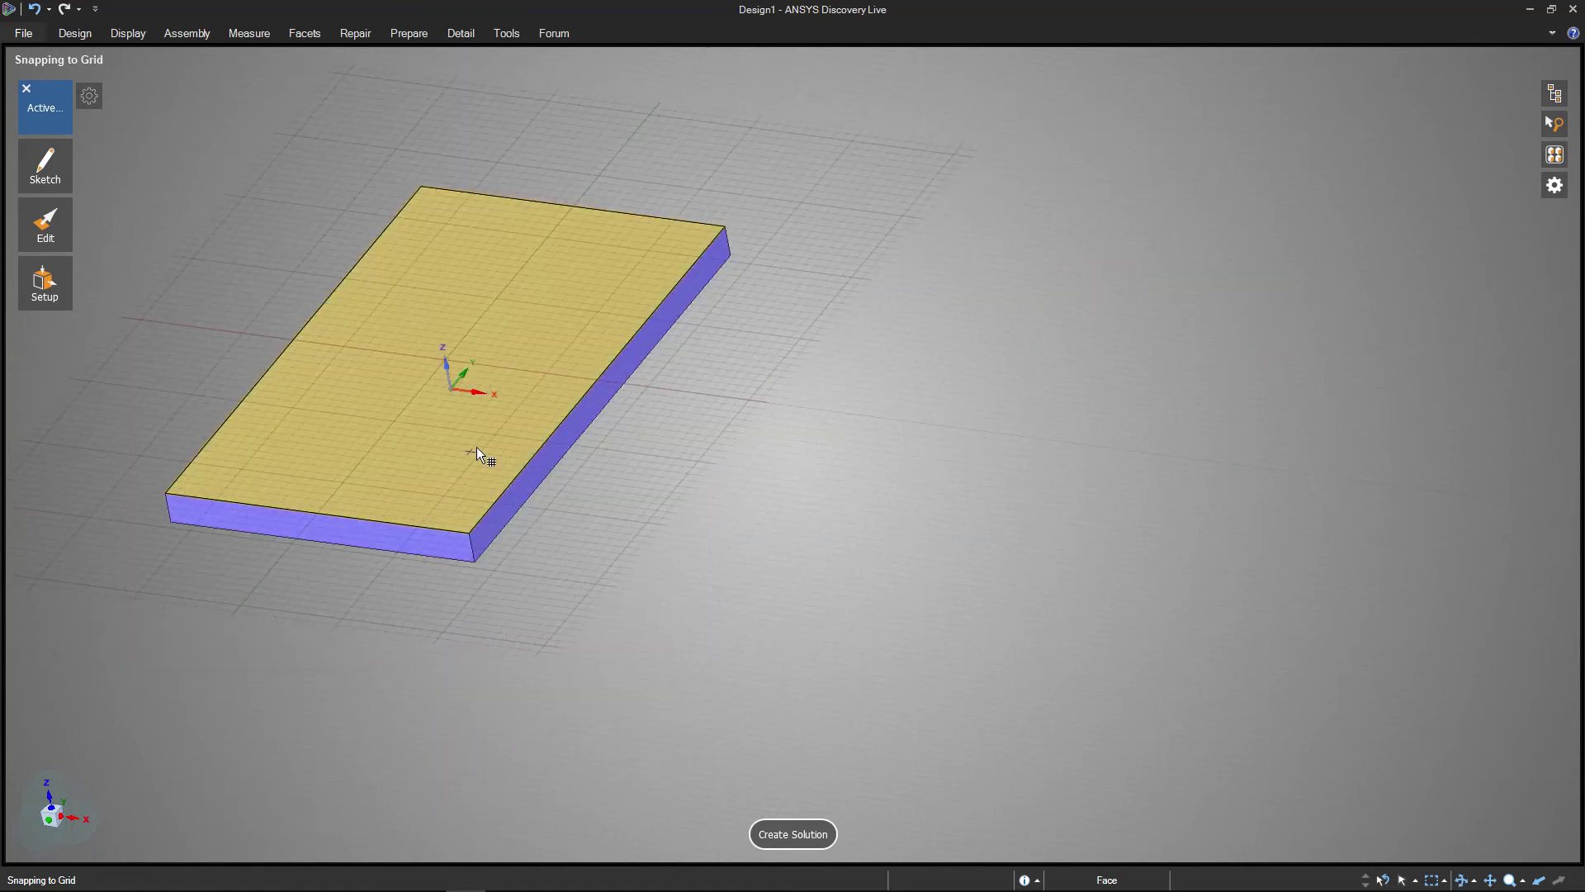
pyautogui.click(561, 337)
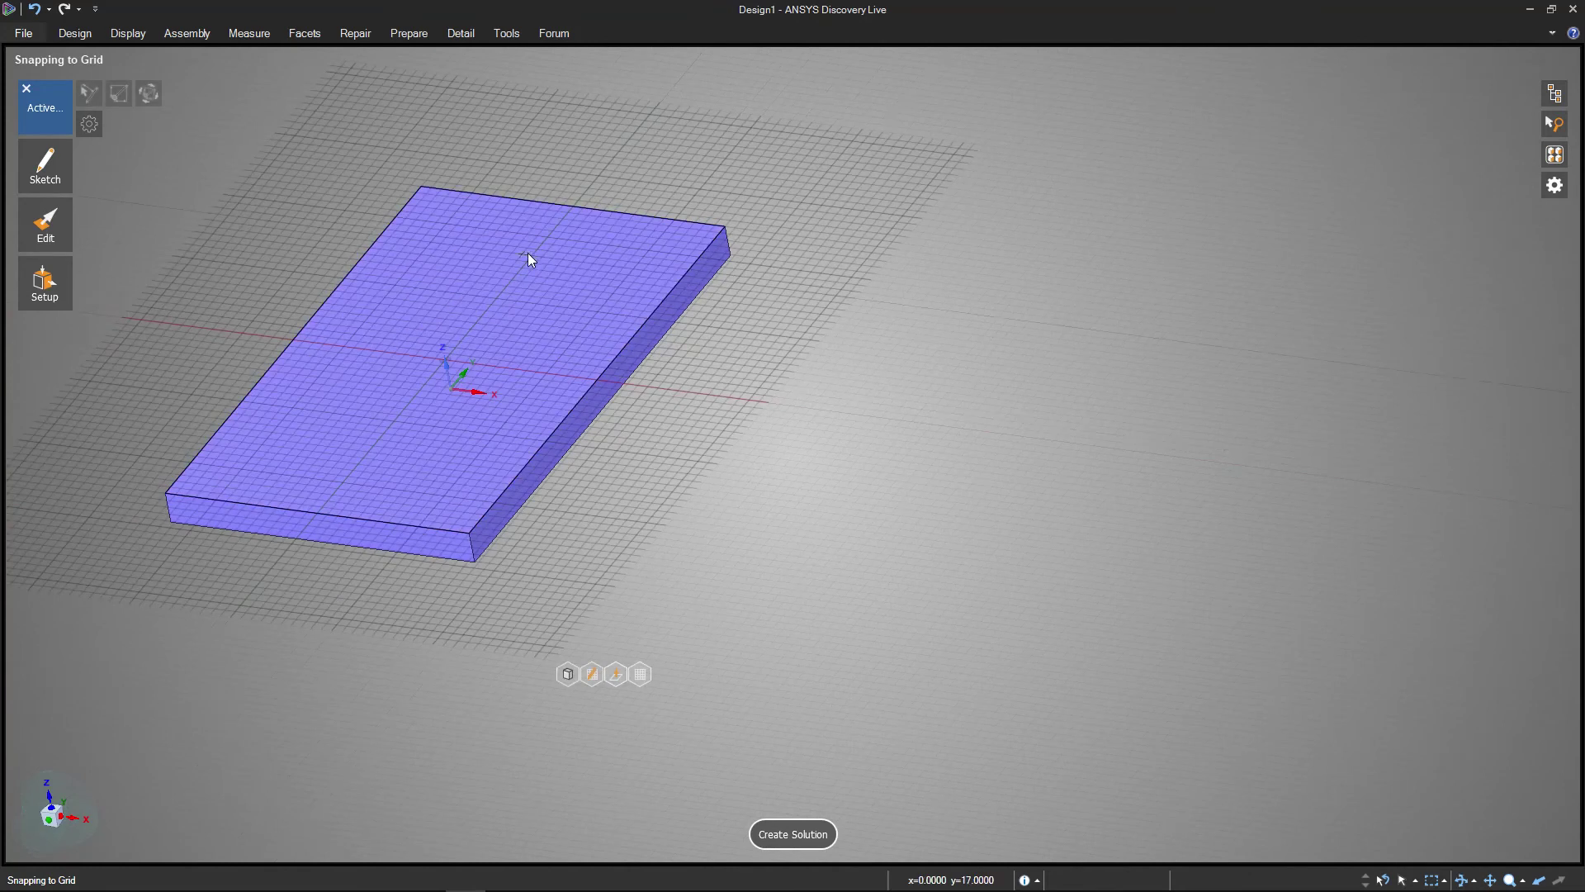
pyautogui.click(454, 387)
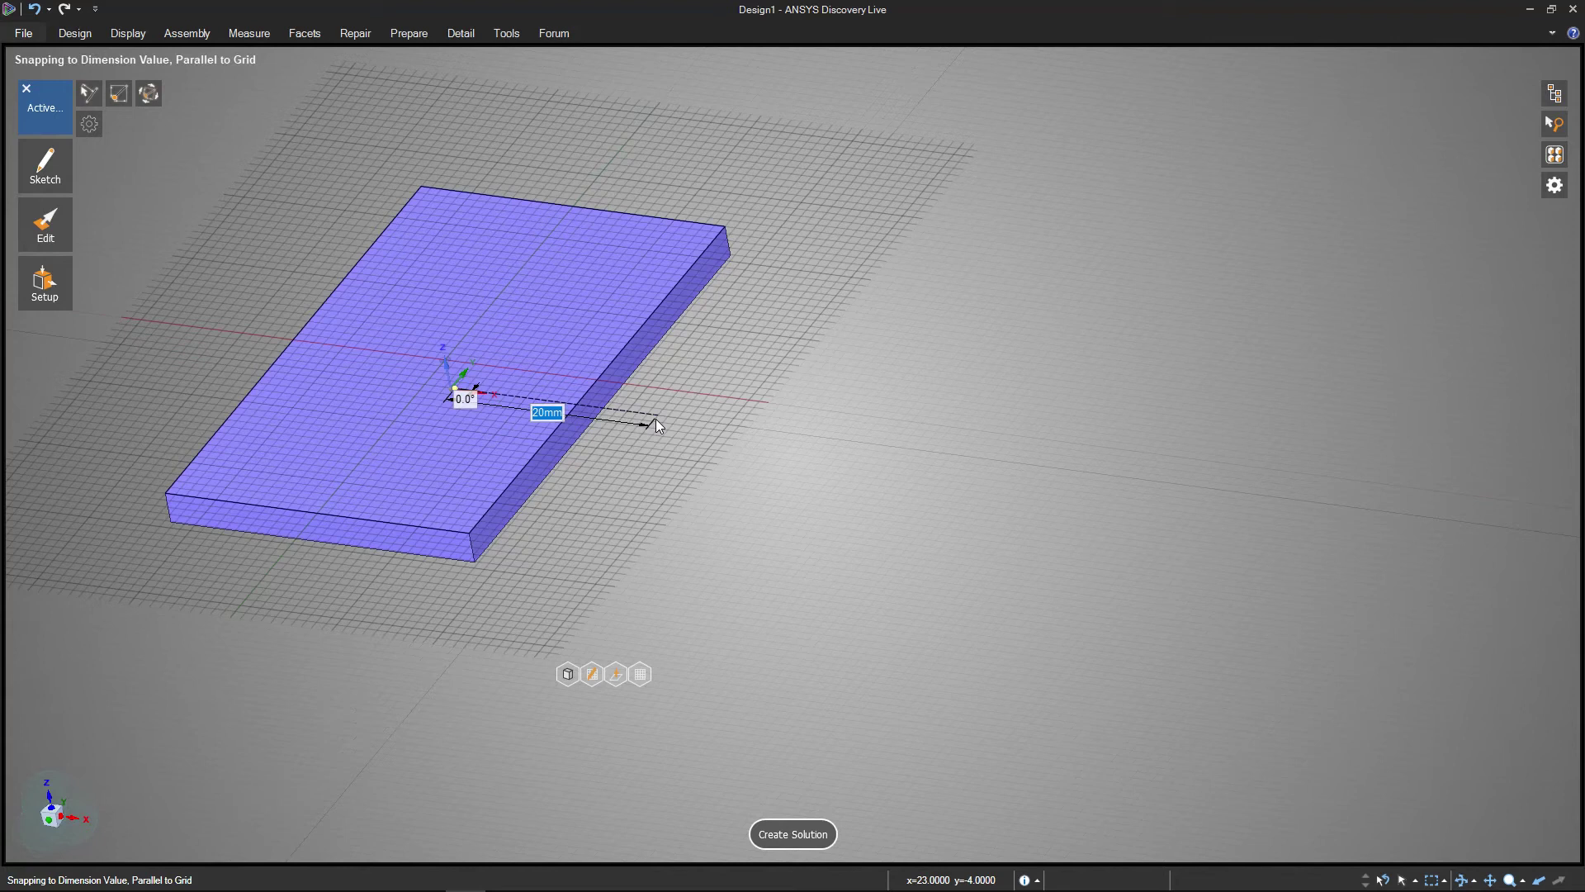
pyautogui.write('300')
pyautogui.press('Return')
pyautogui.scroll(-5, 656, 419)
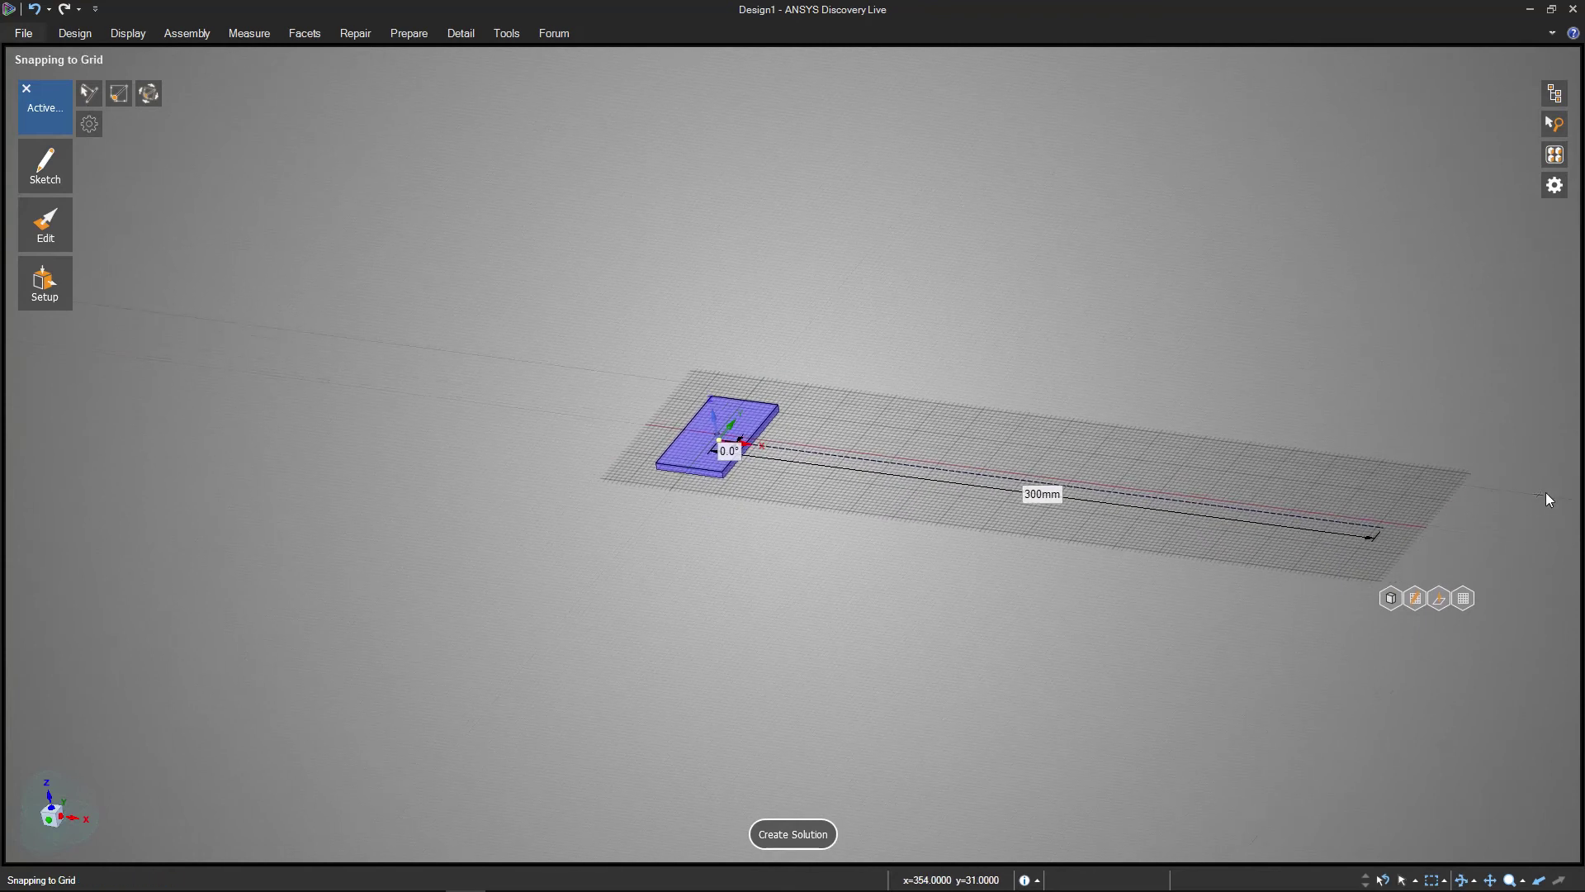
pyautogui.moveTo(1336, 619)
pyautogui.keyDown('shift'); pyautogui.mouseDown(button='middle')
pyautogui.moveTo(1023, 594)
pyautogui.moveTo(939, 452)
pyautogui.mouseUp(button='middle'); pyautogui.keyUp('shift')
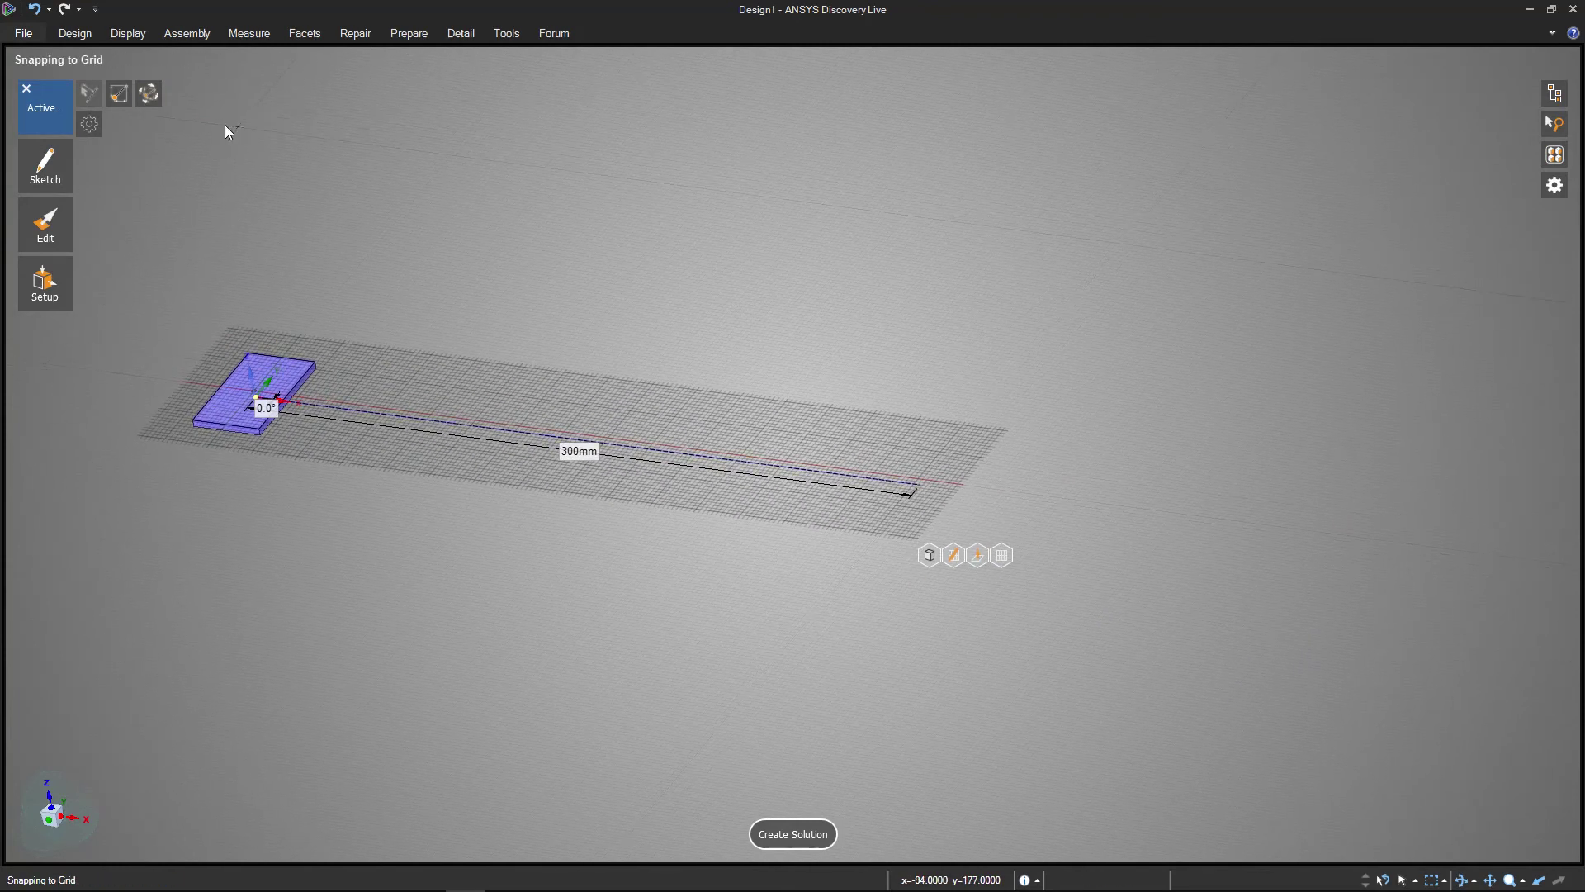
pyautogui.click(30, 96)
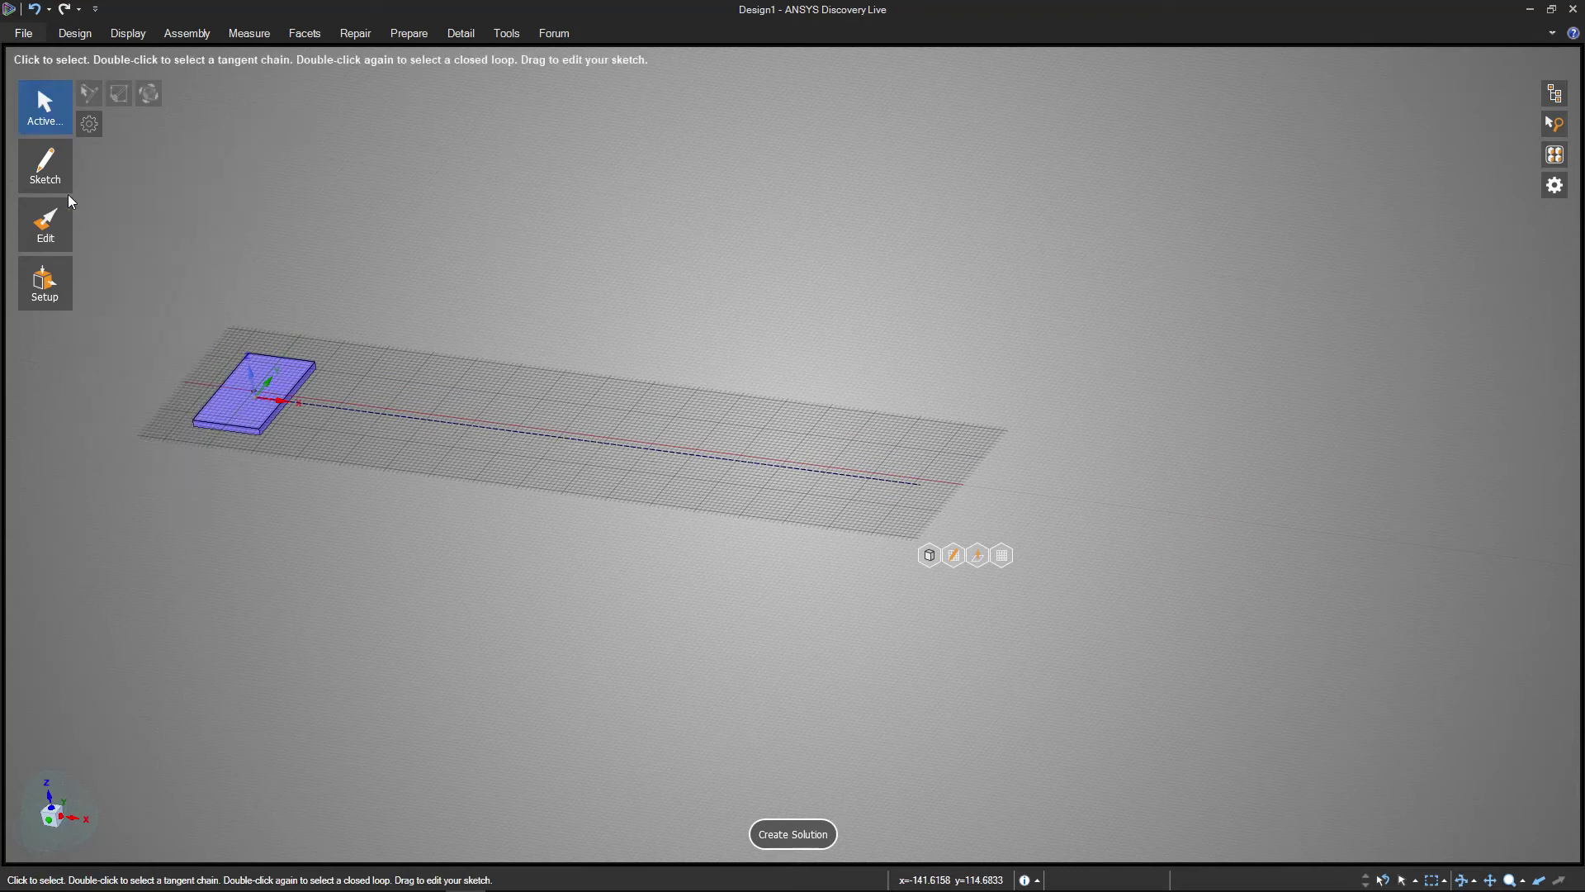
# Start the Rectangle tool with rectangles defined from their center.
pyautogui.moveTo(66, 188)
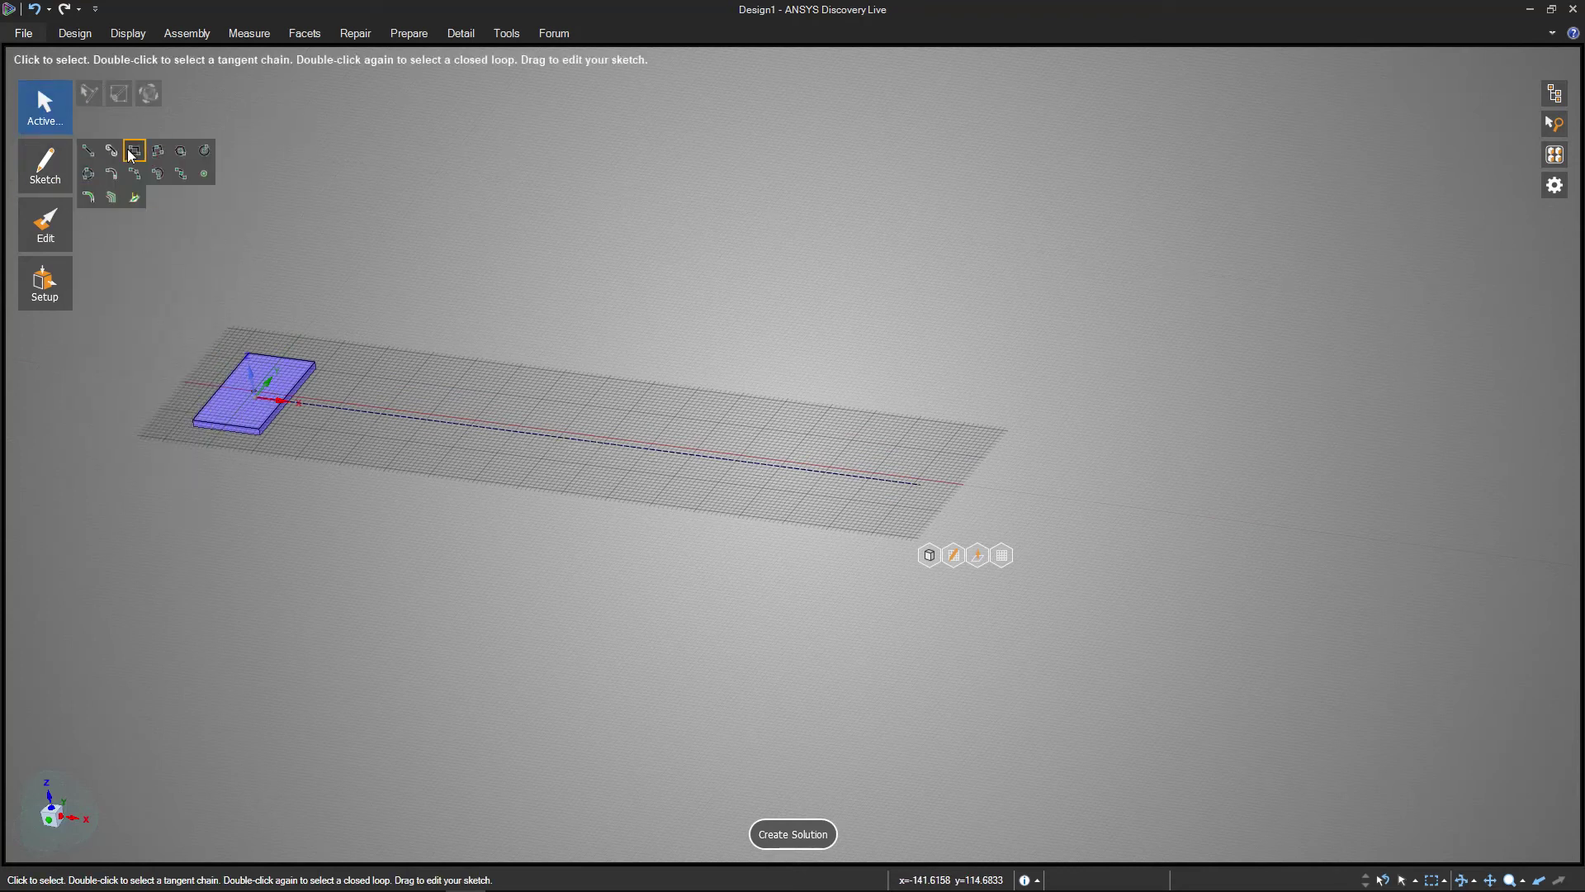
pyautogui.click(132, 152)
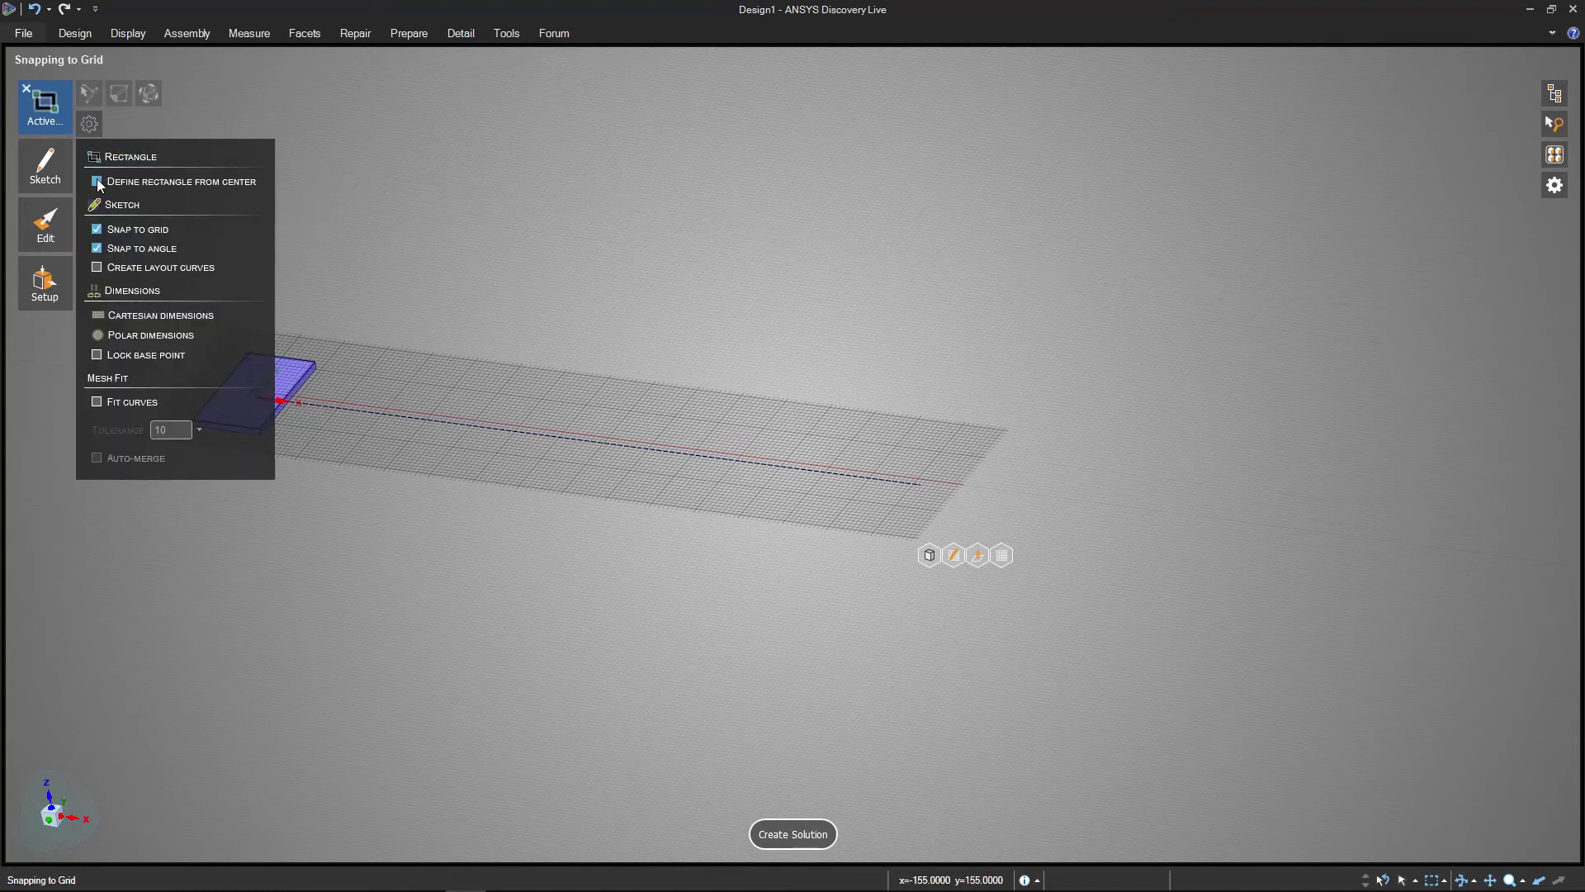
pyautogui.press('r')
pyautogui.click(920, 484)
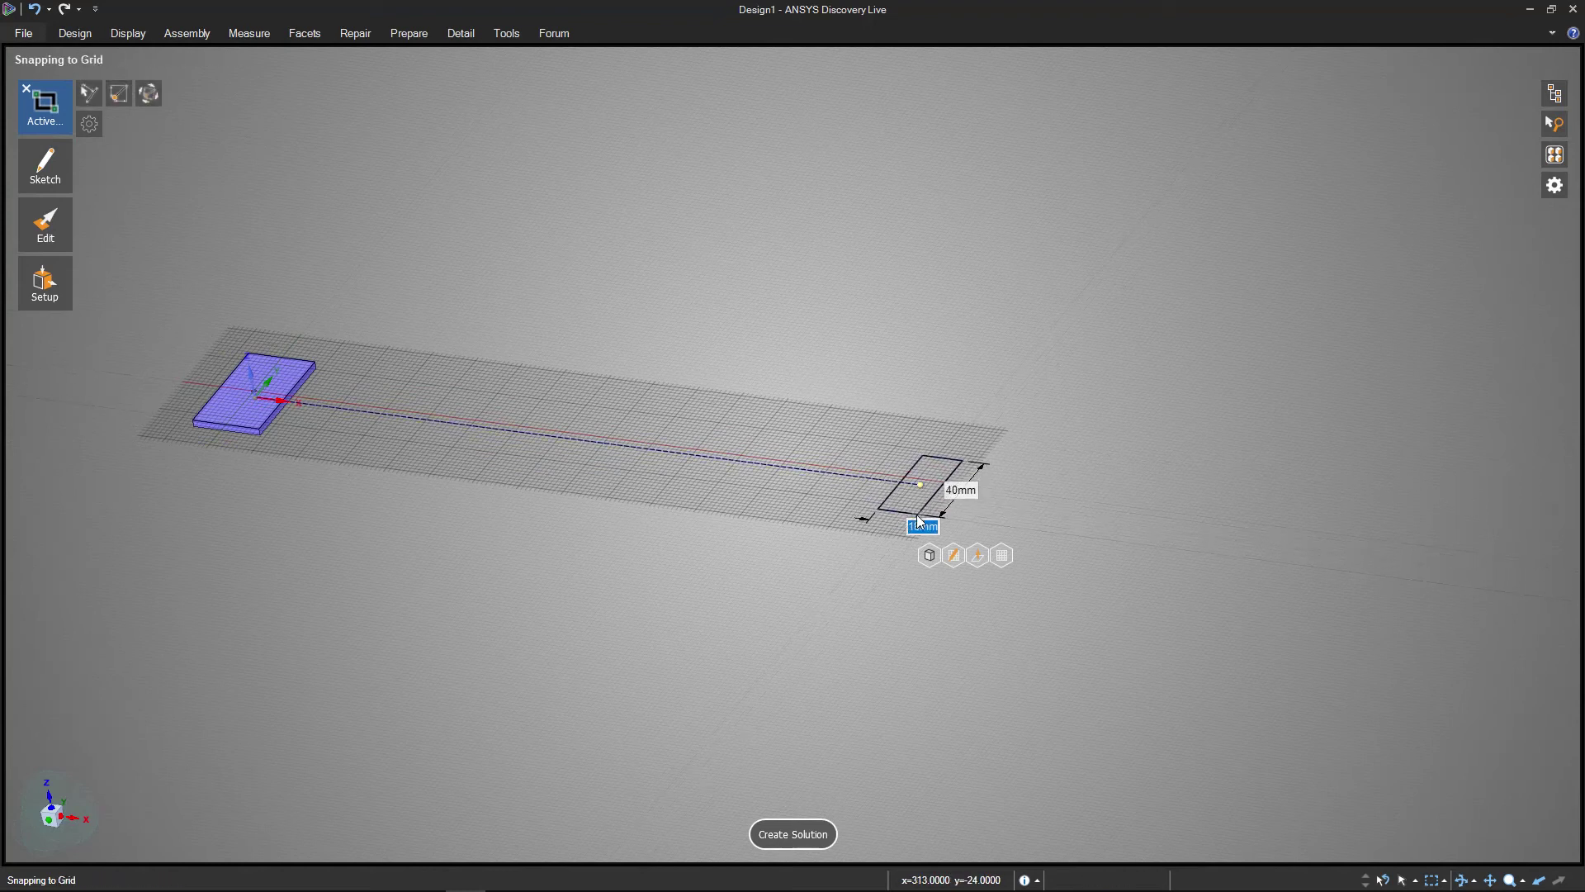
pyautogui.write('30')
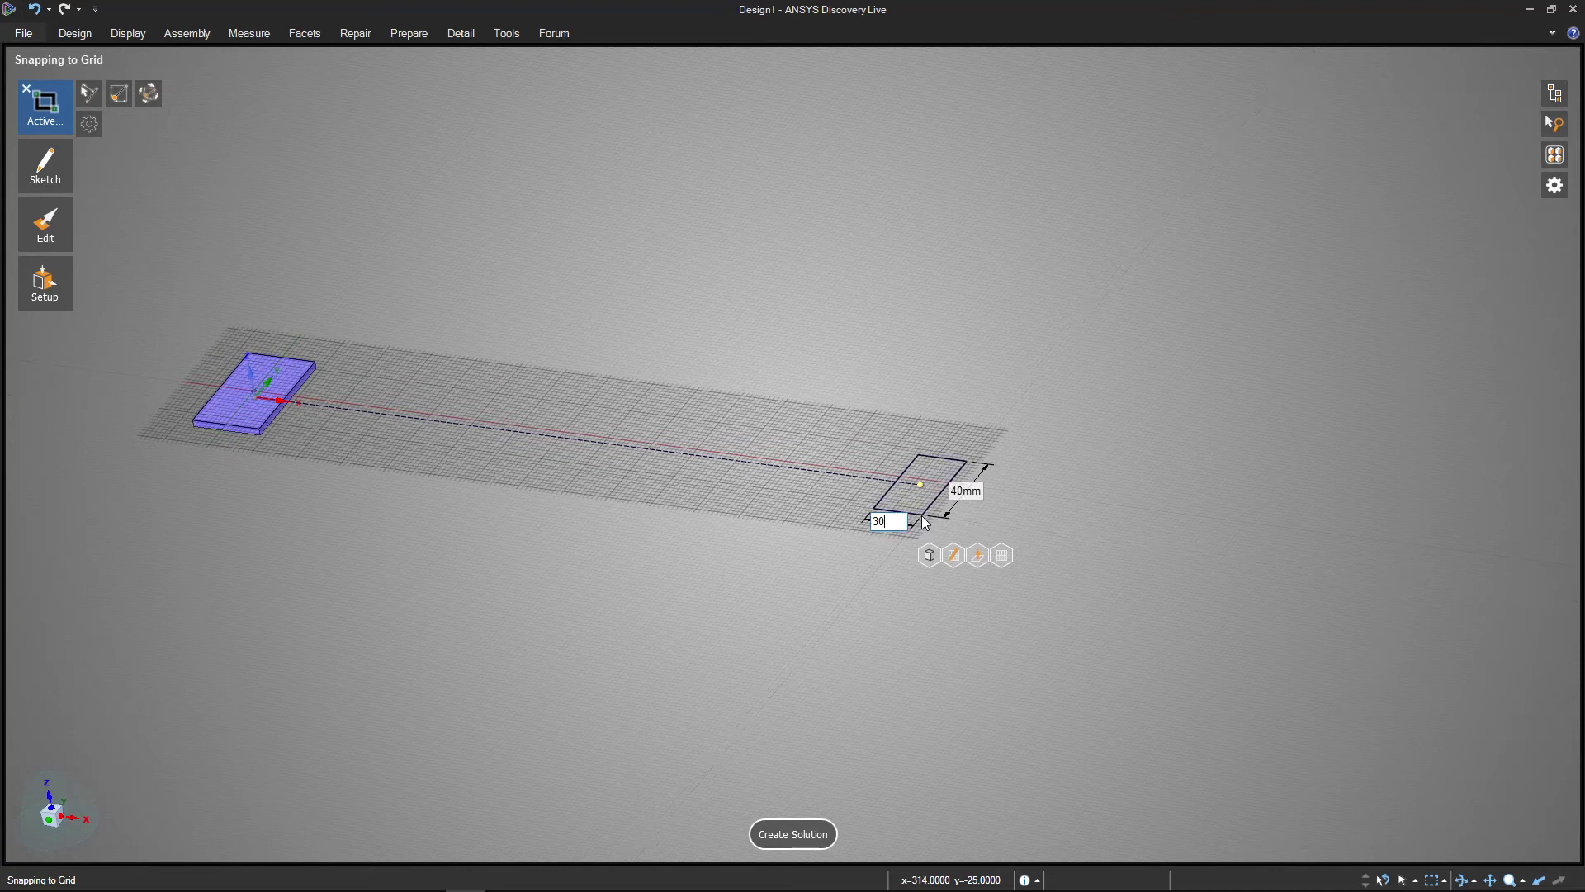
pyautogui.press('Tab')
pyautogui.write('5')
pyautogui.press('Tab')
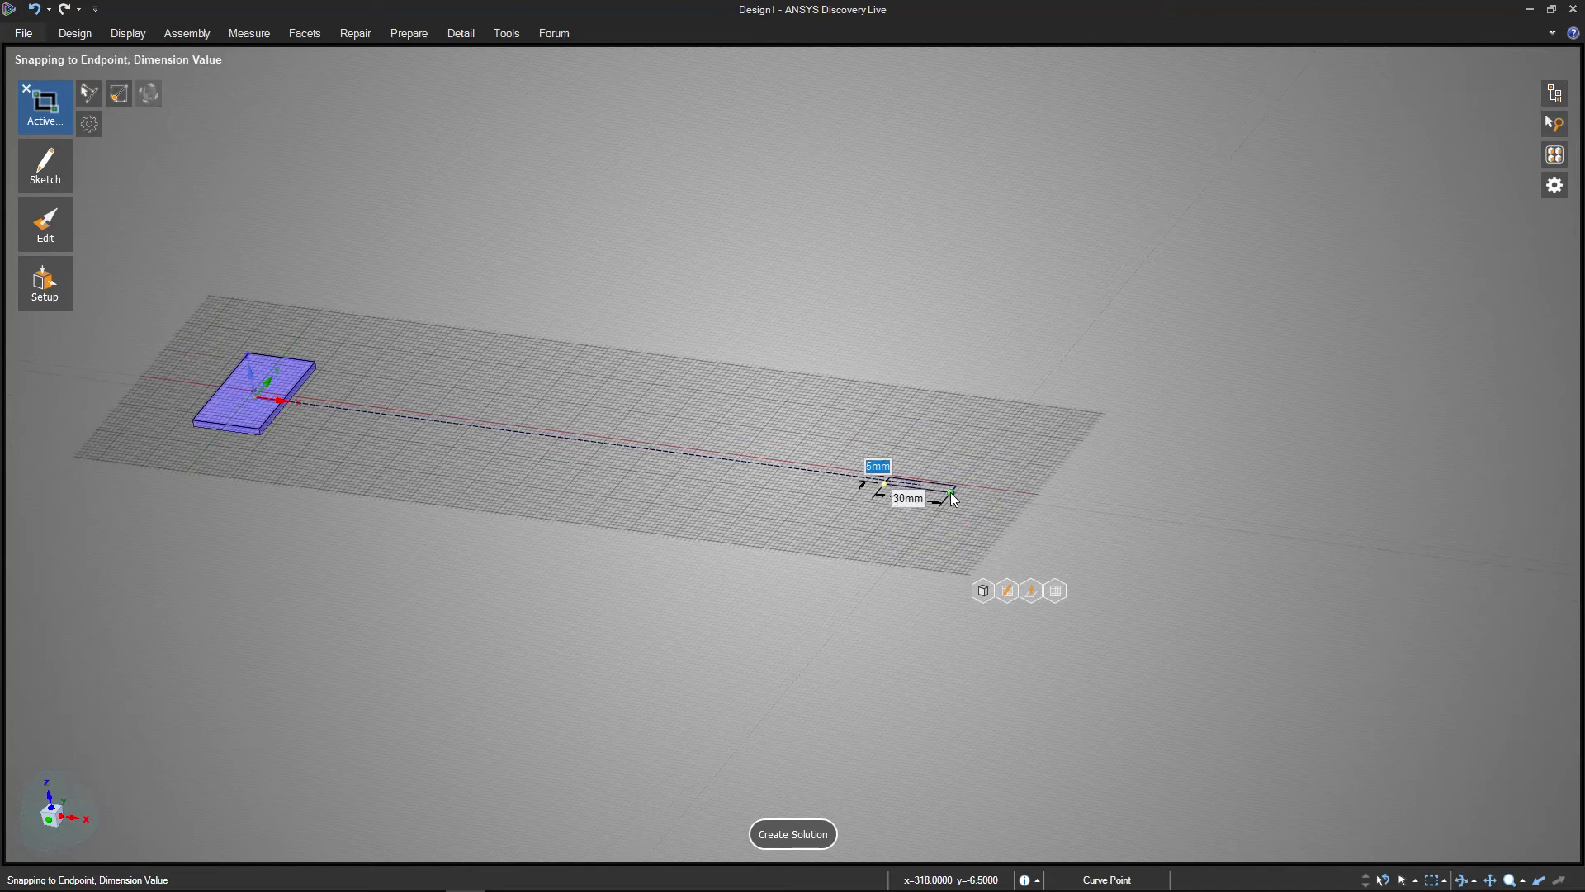
pyautogui.write('50')
pyautogui.press('Tab')
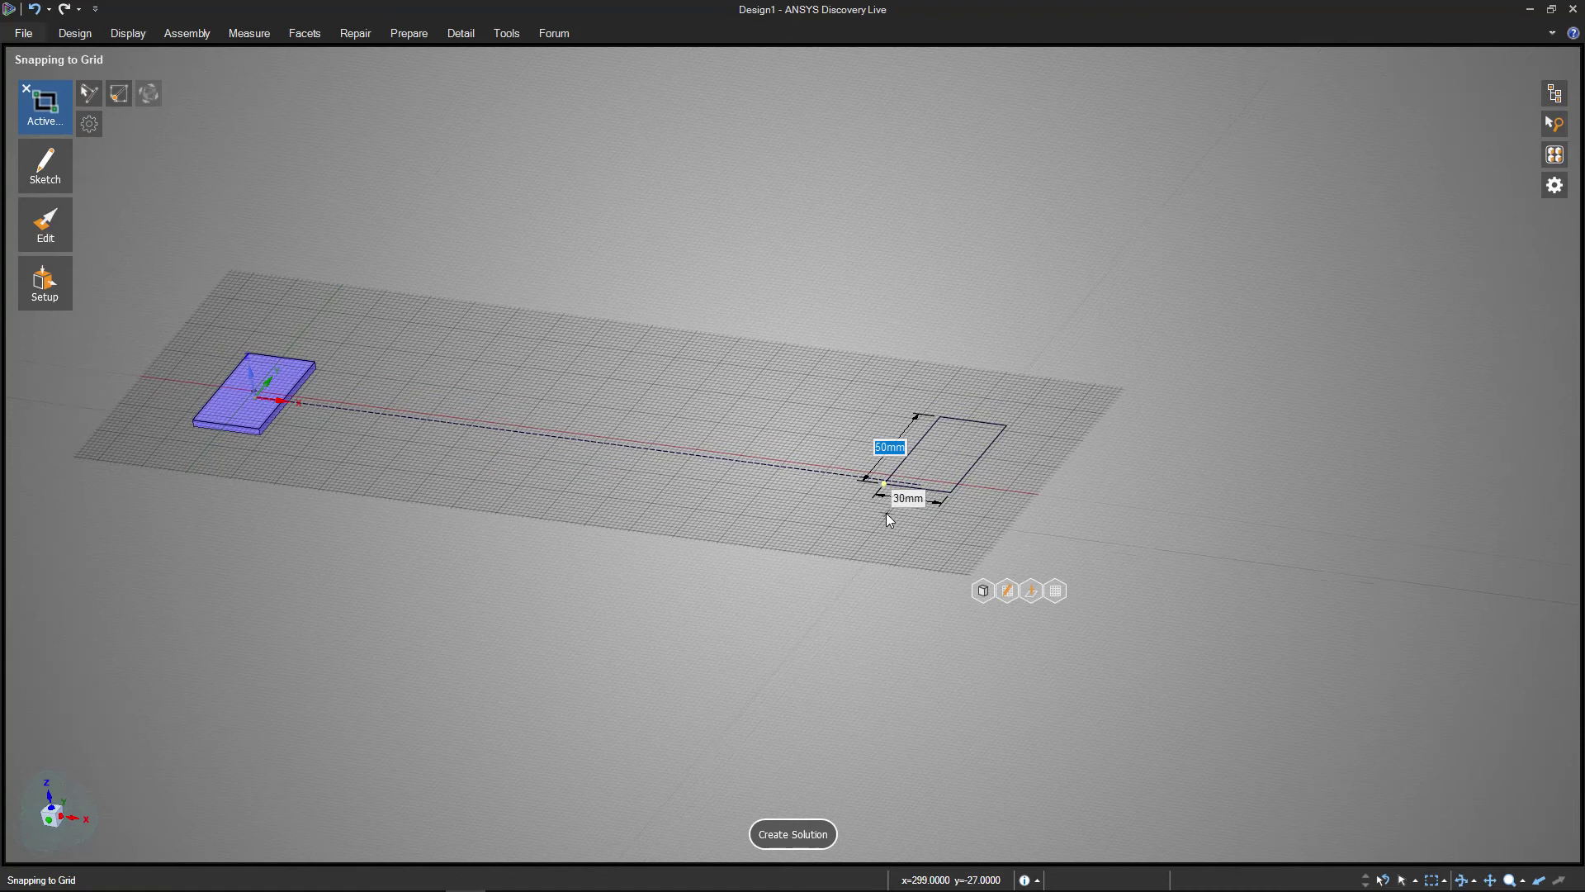
pyautogui.press('Escape')
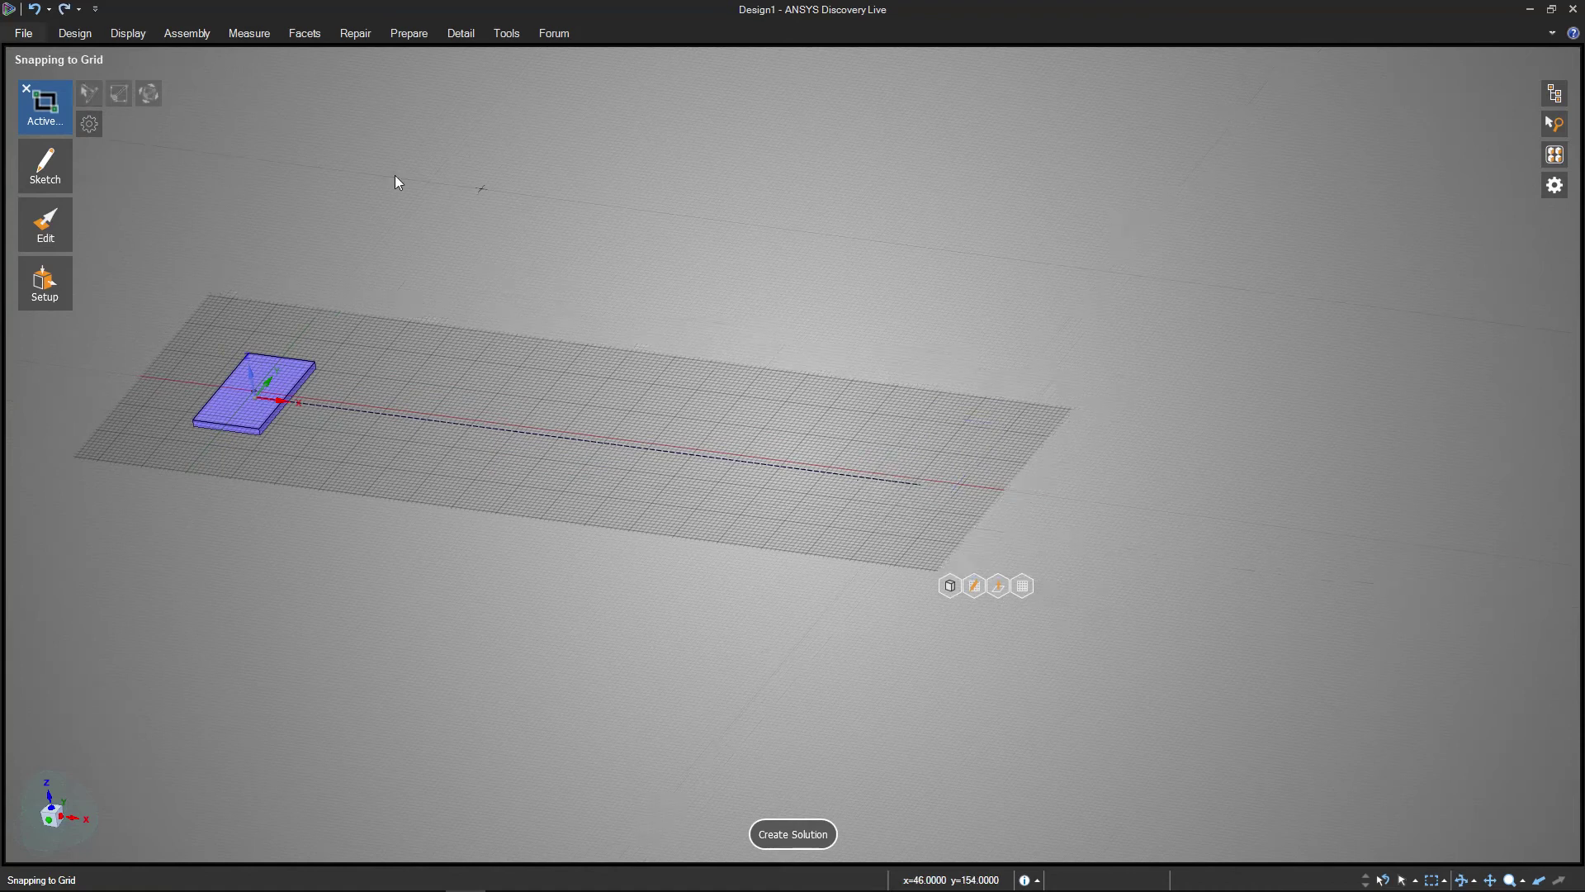
# Sketch a rectangle 30 mm along X and 50 mm along Y, centered on the far end of the construction line.
pyautogui.click(919, 483)
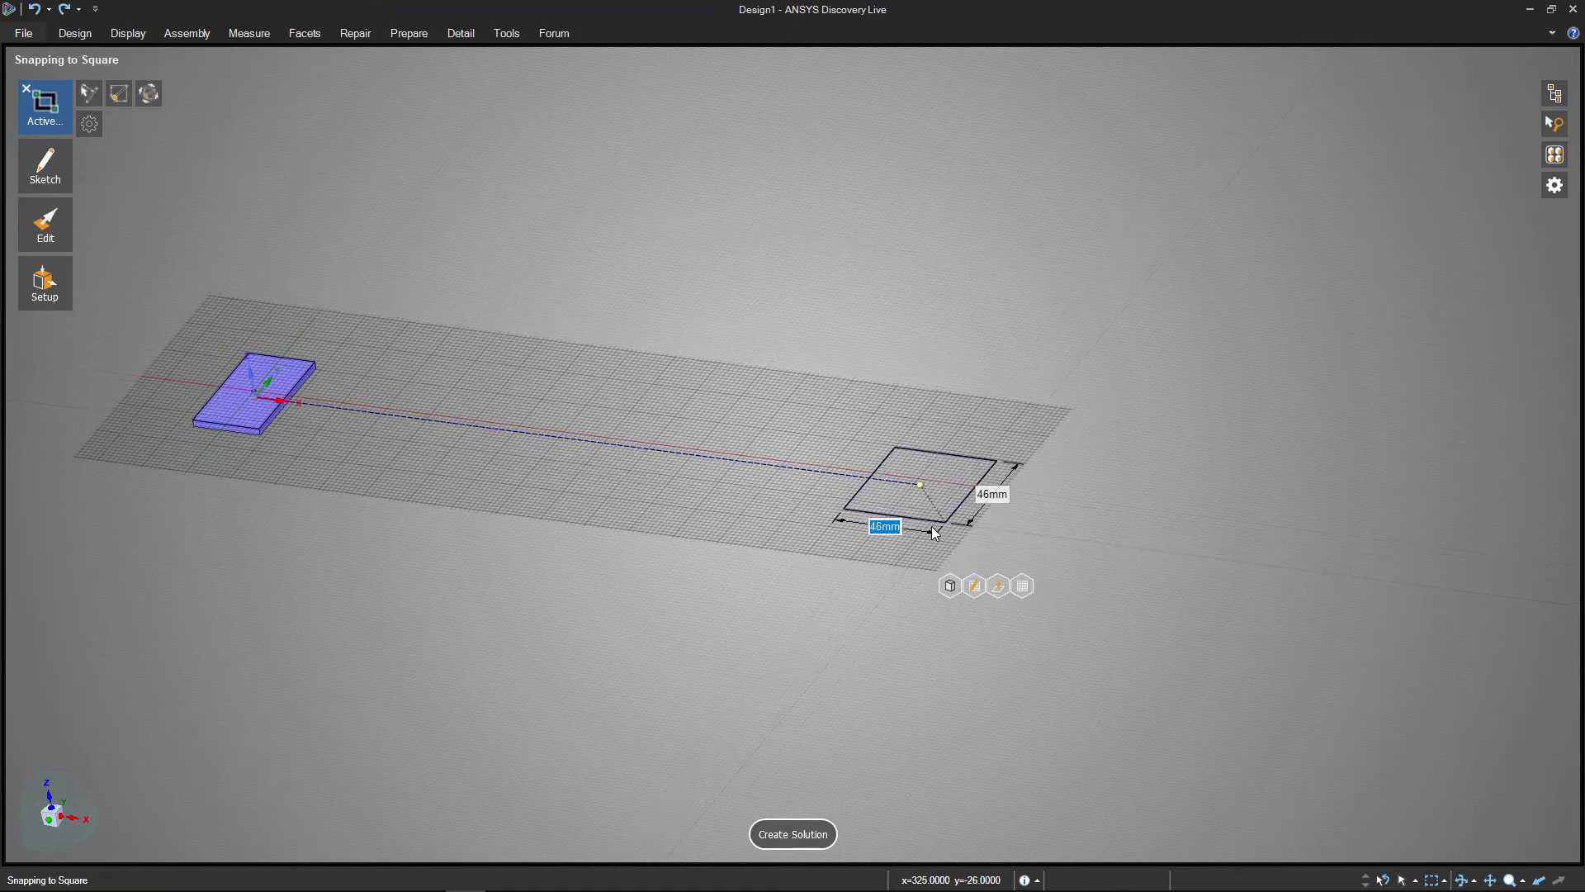
pyautogui.write('30')
pyautogui.press('Tab')
pyautogui.write('50')
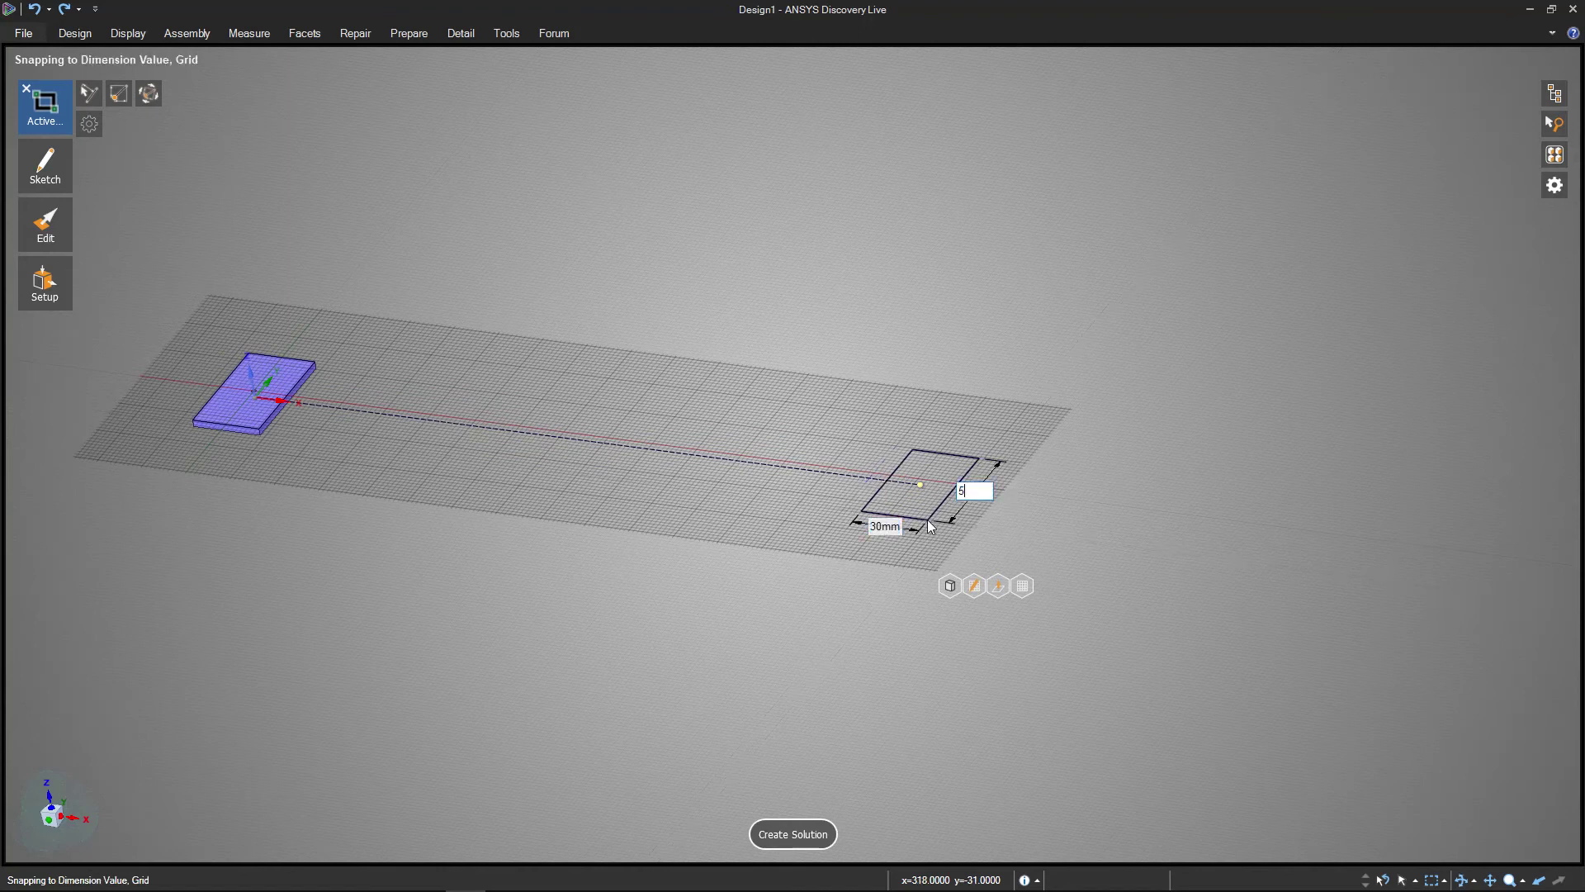
pyautogui.press('Return')
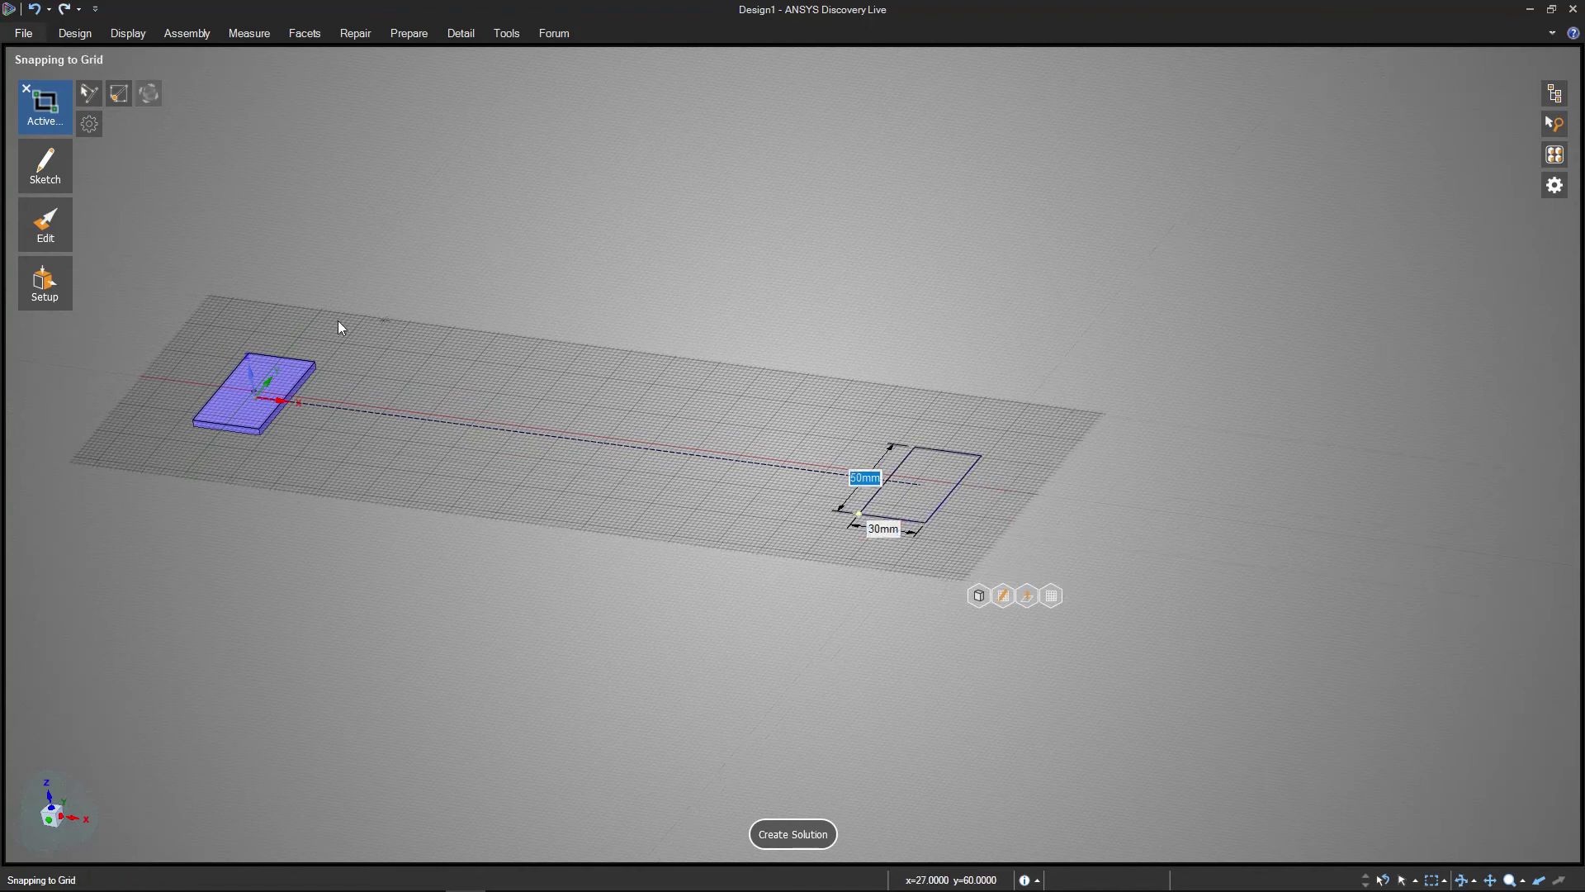
# Pull the new rectangular face at the line's far end downward along Z to a 3 mm thickness and clear the selection.
pyautogui.moveTo(58, 237)
pyautogui.click(104, 221)
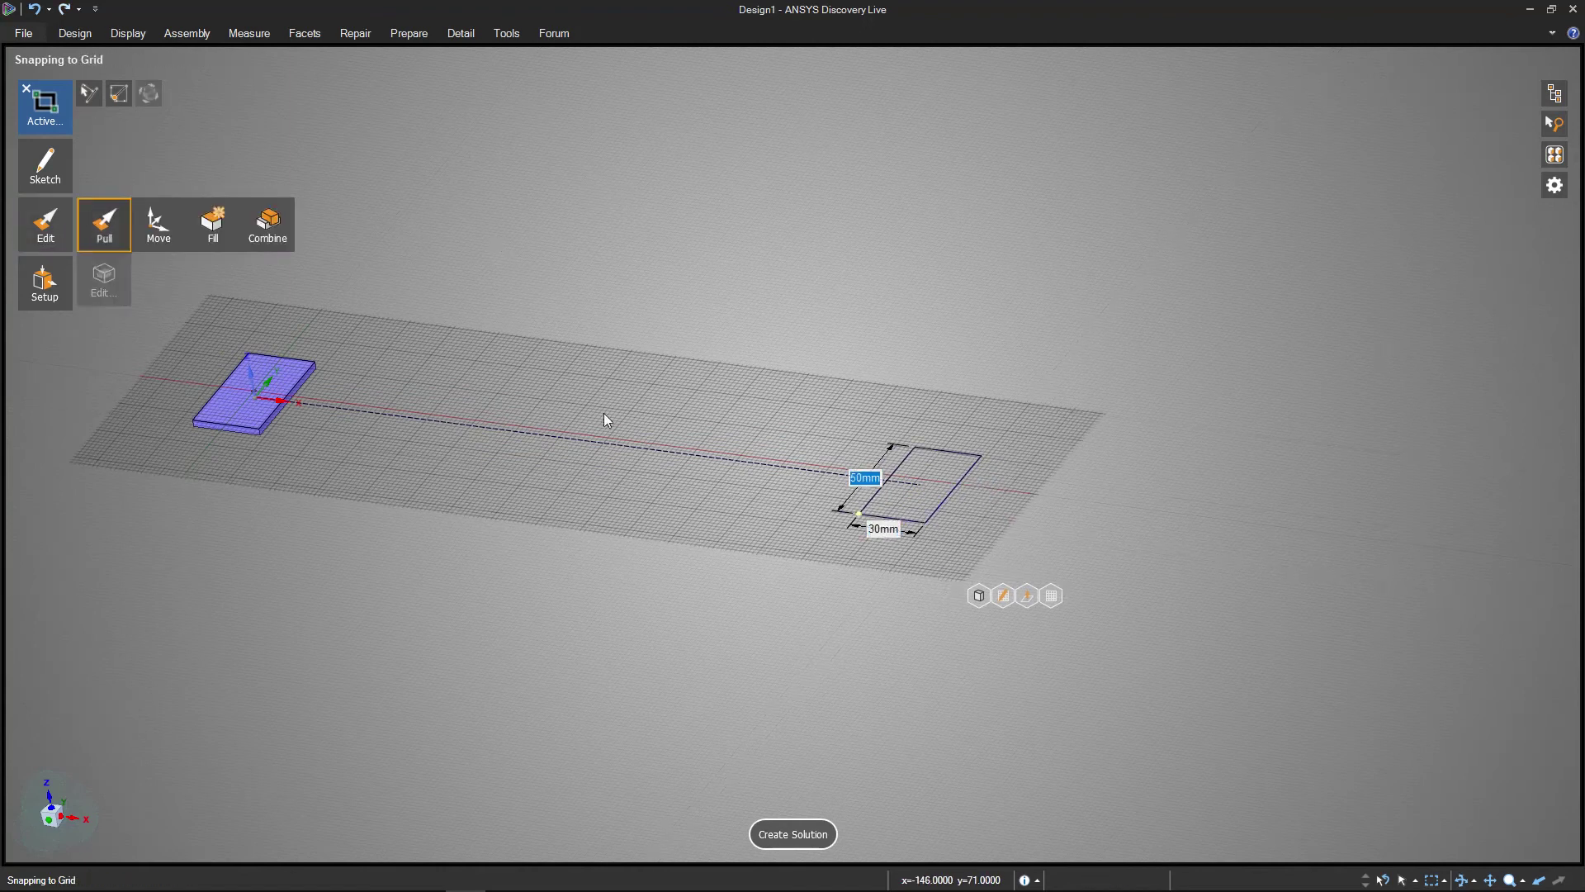
pyautogui.click(920, 496)
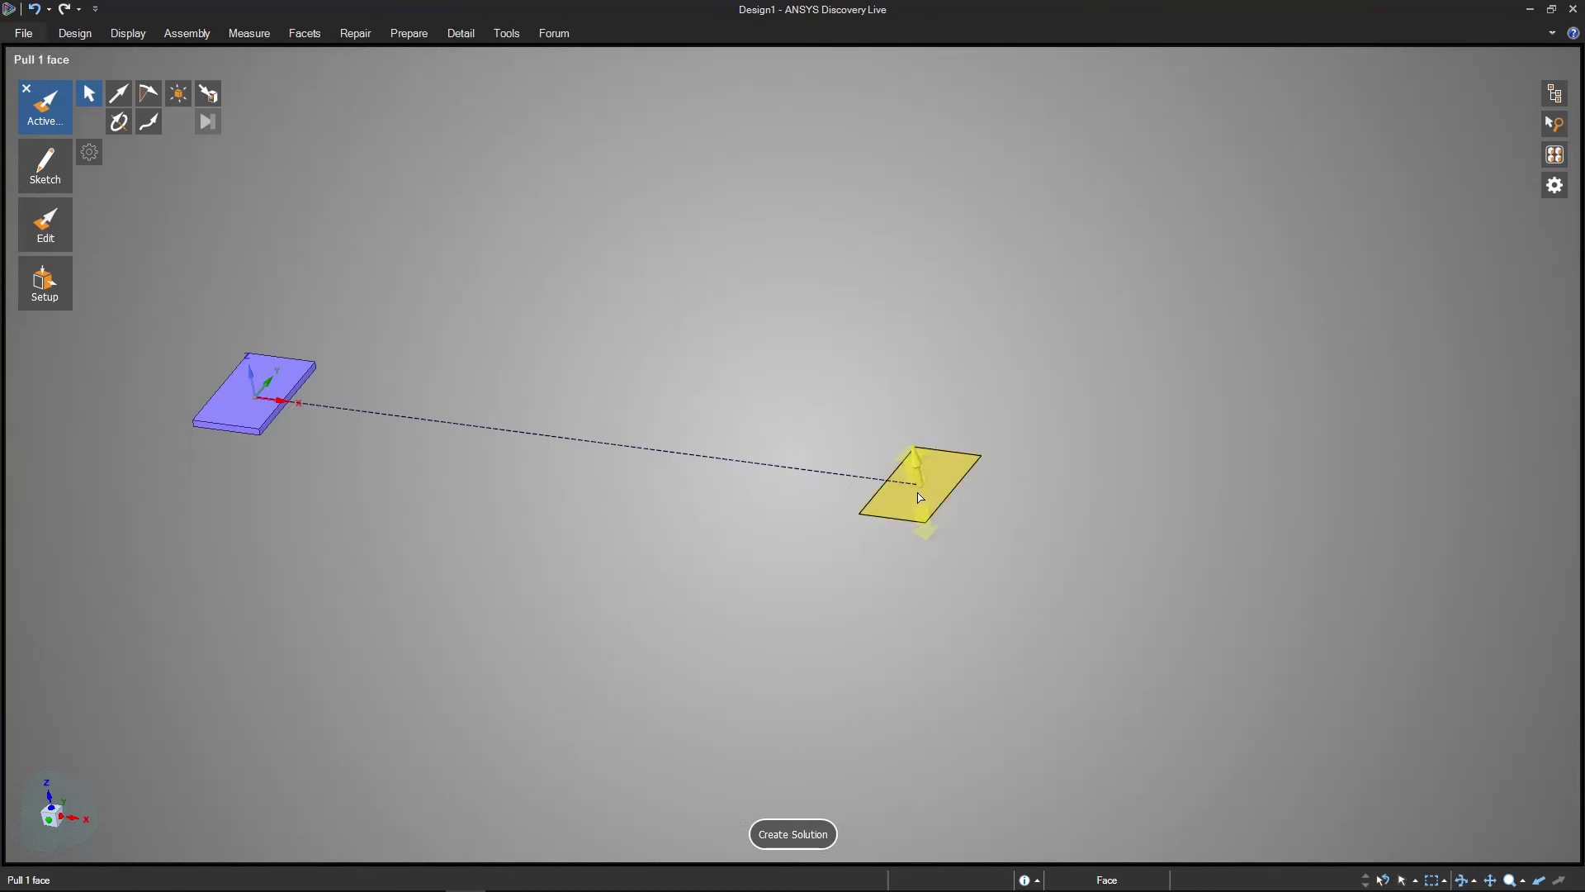
pyautogui.click(389, 443)
pyautogui.click(251, 412)
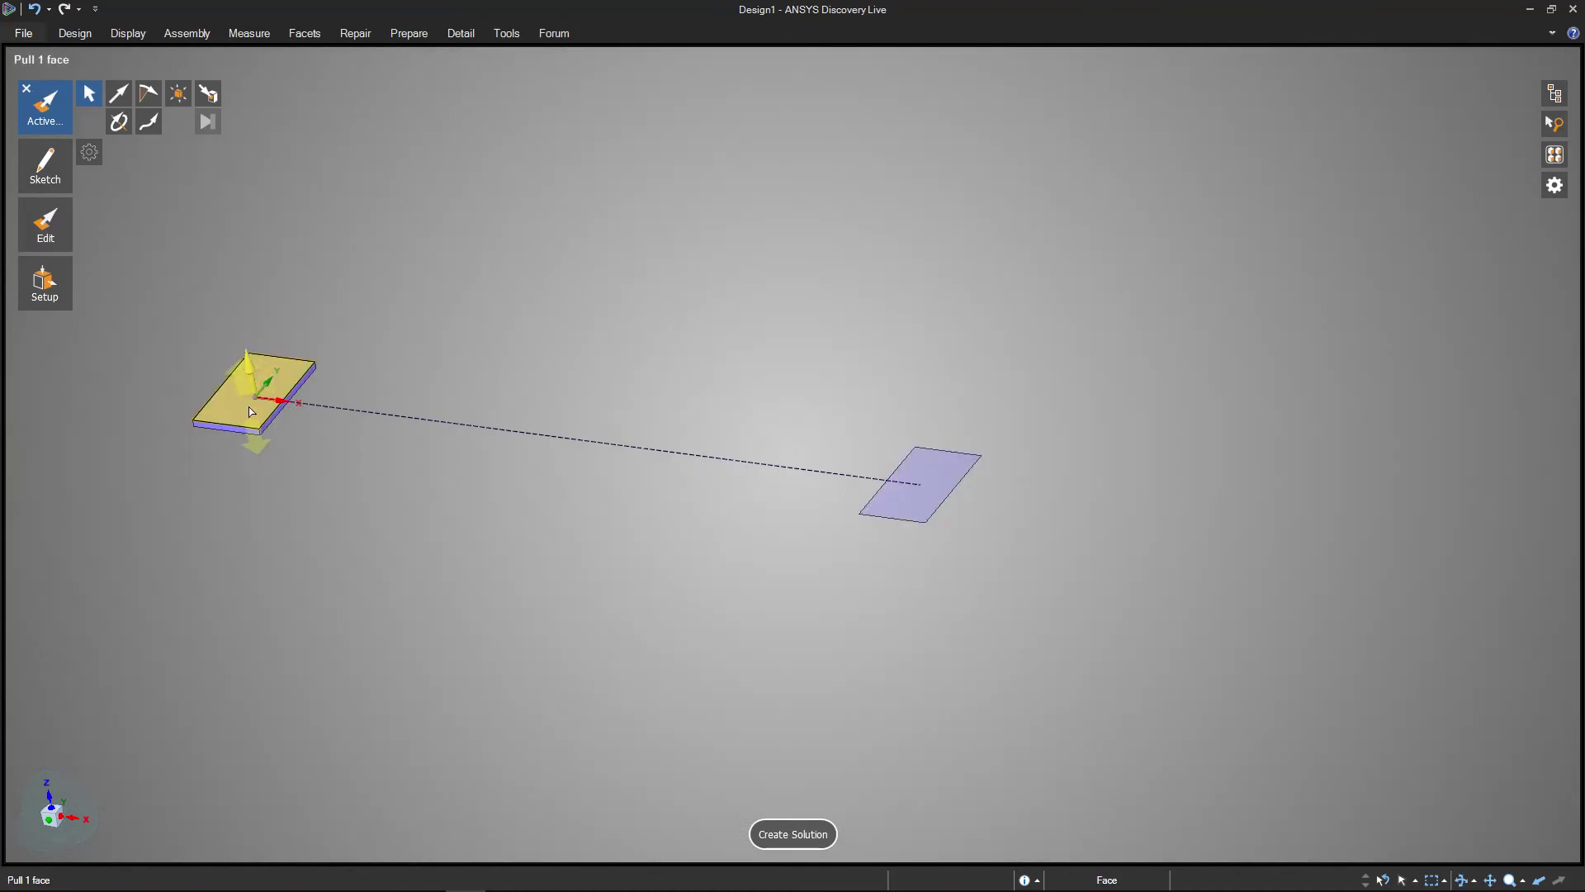
pyautogui.click(878, 473)
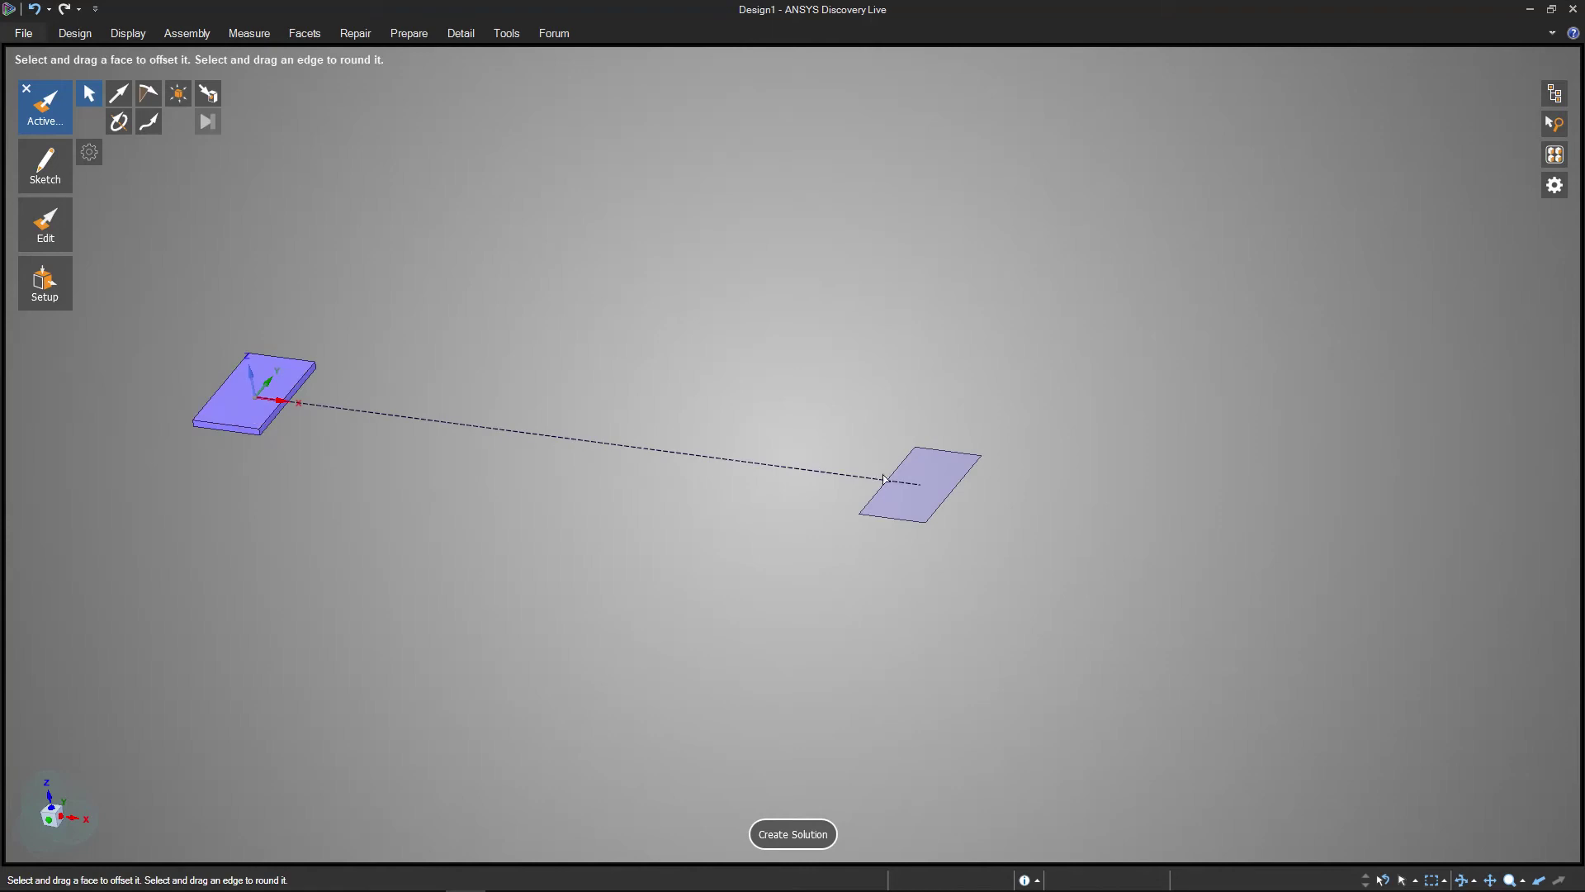
pyautogui.click(911, 496)
pyautogui.click(911, 496)
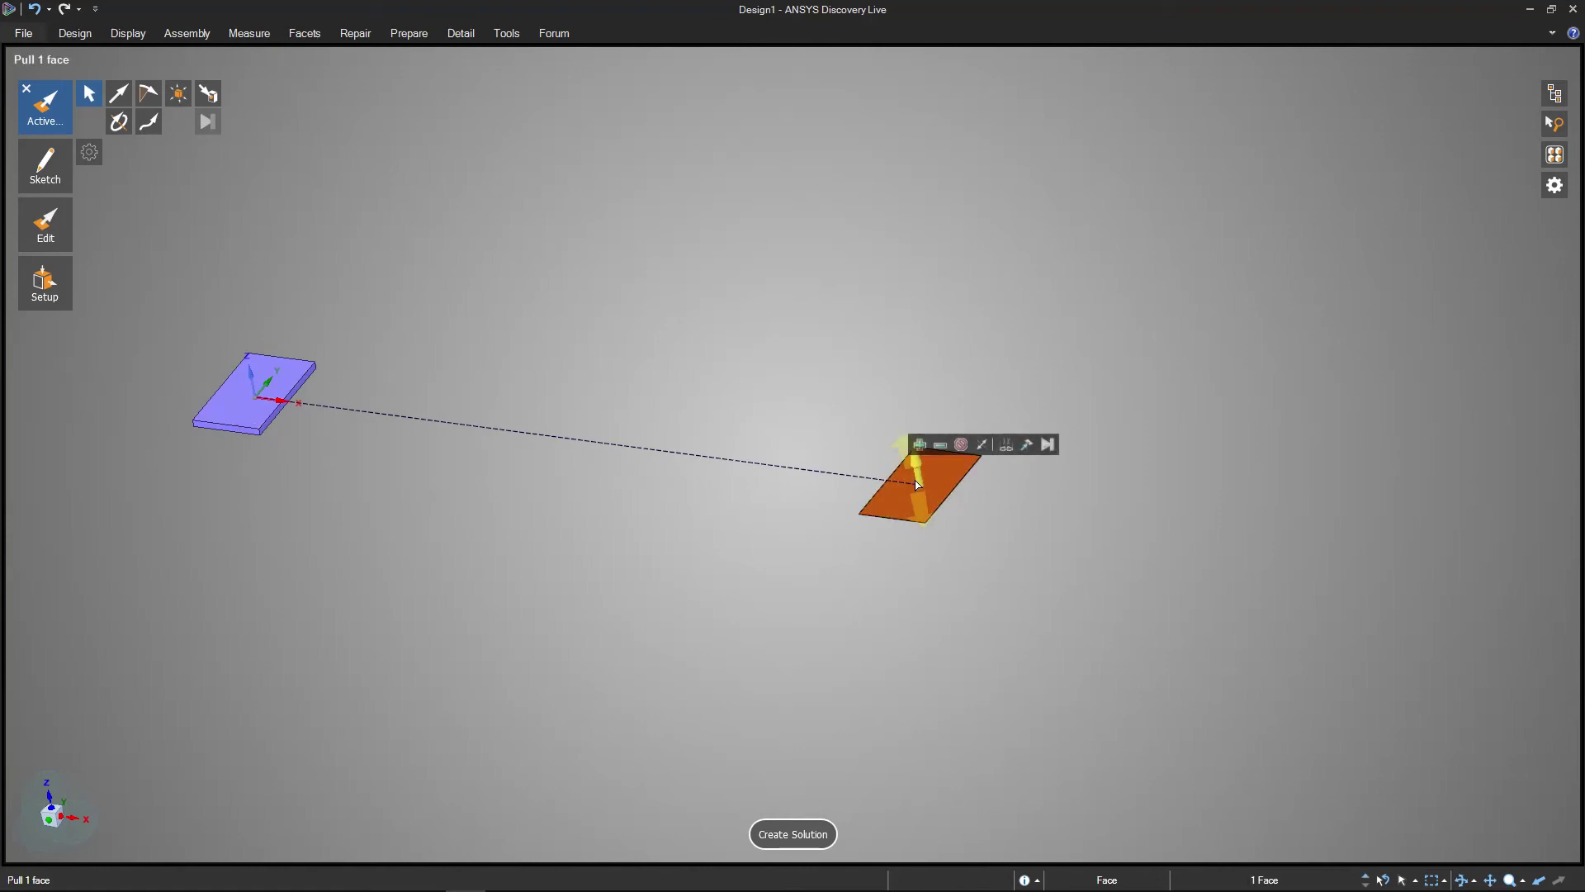
pyautogui.moveTo(919, 476); pyautogui.dragTo(922, 482)
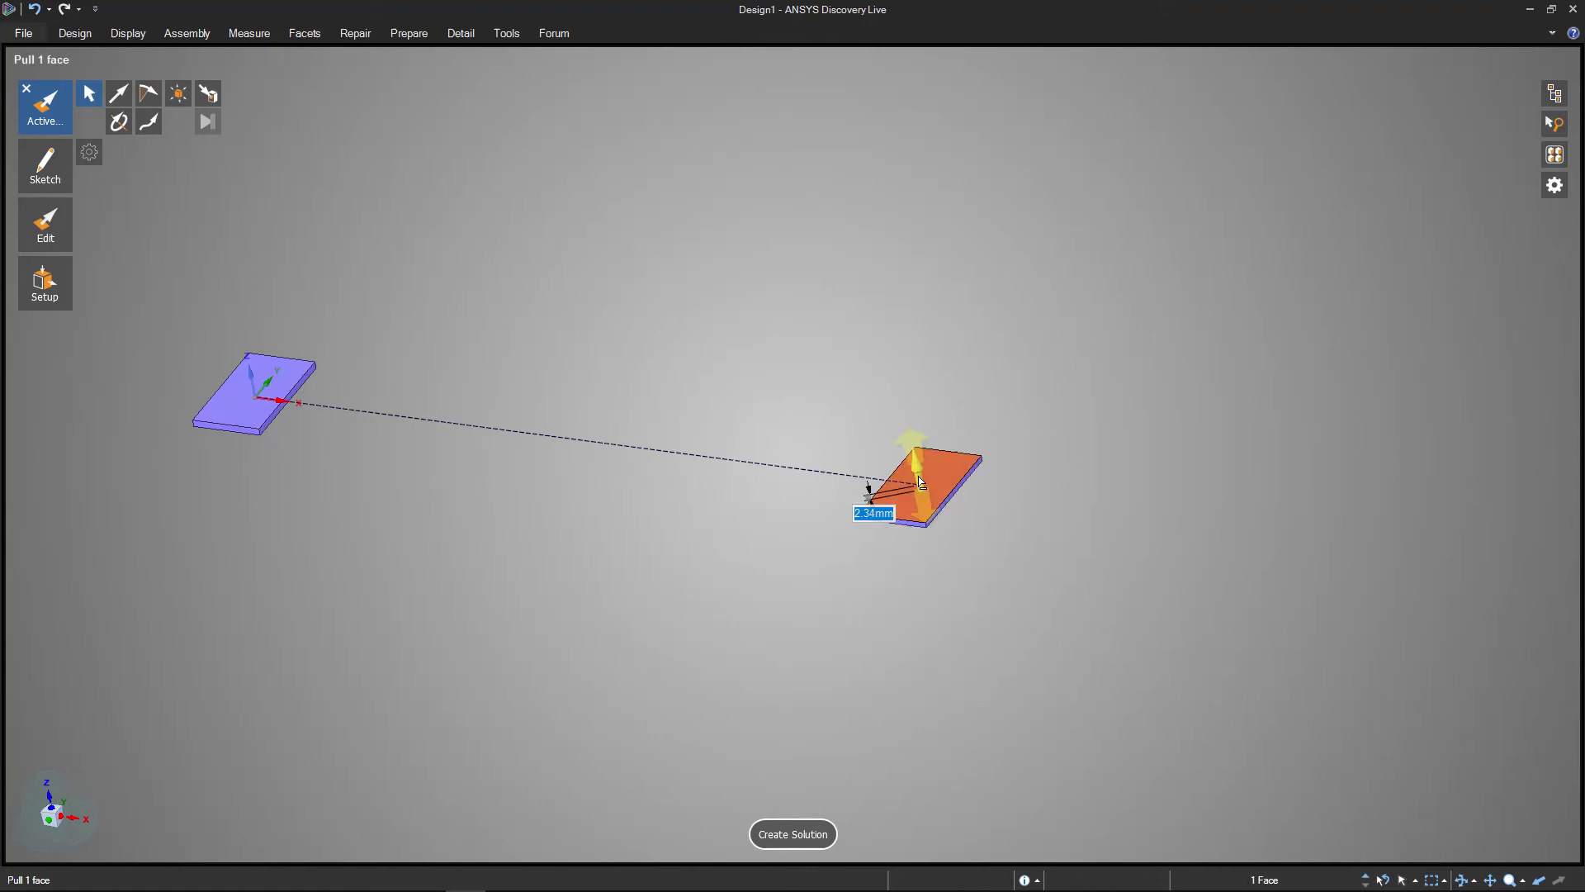
pyautogui.write('3')
pyautogui.press('Return')
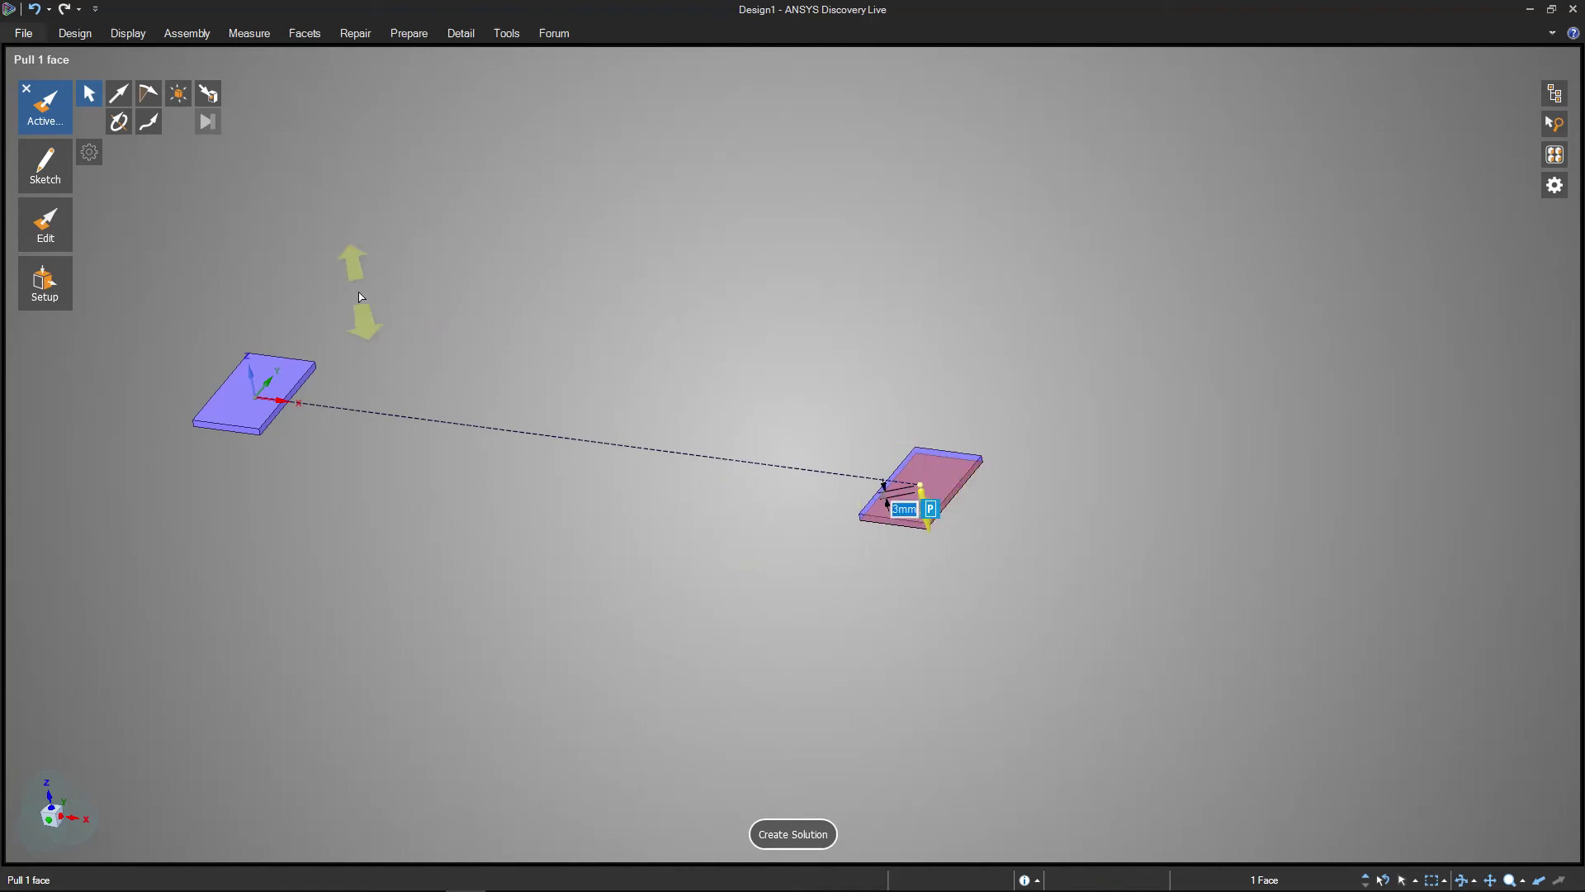
pyautogui.press('Escape')
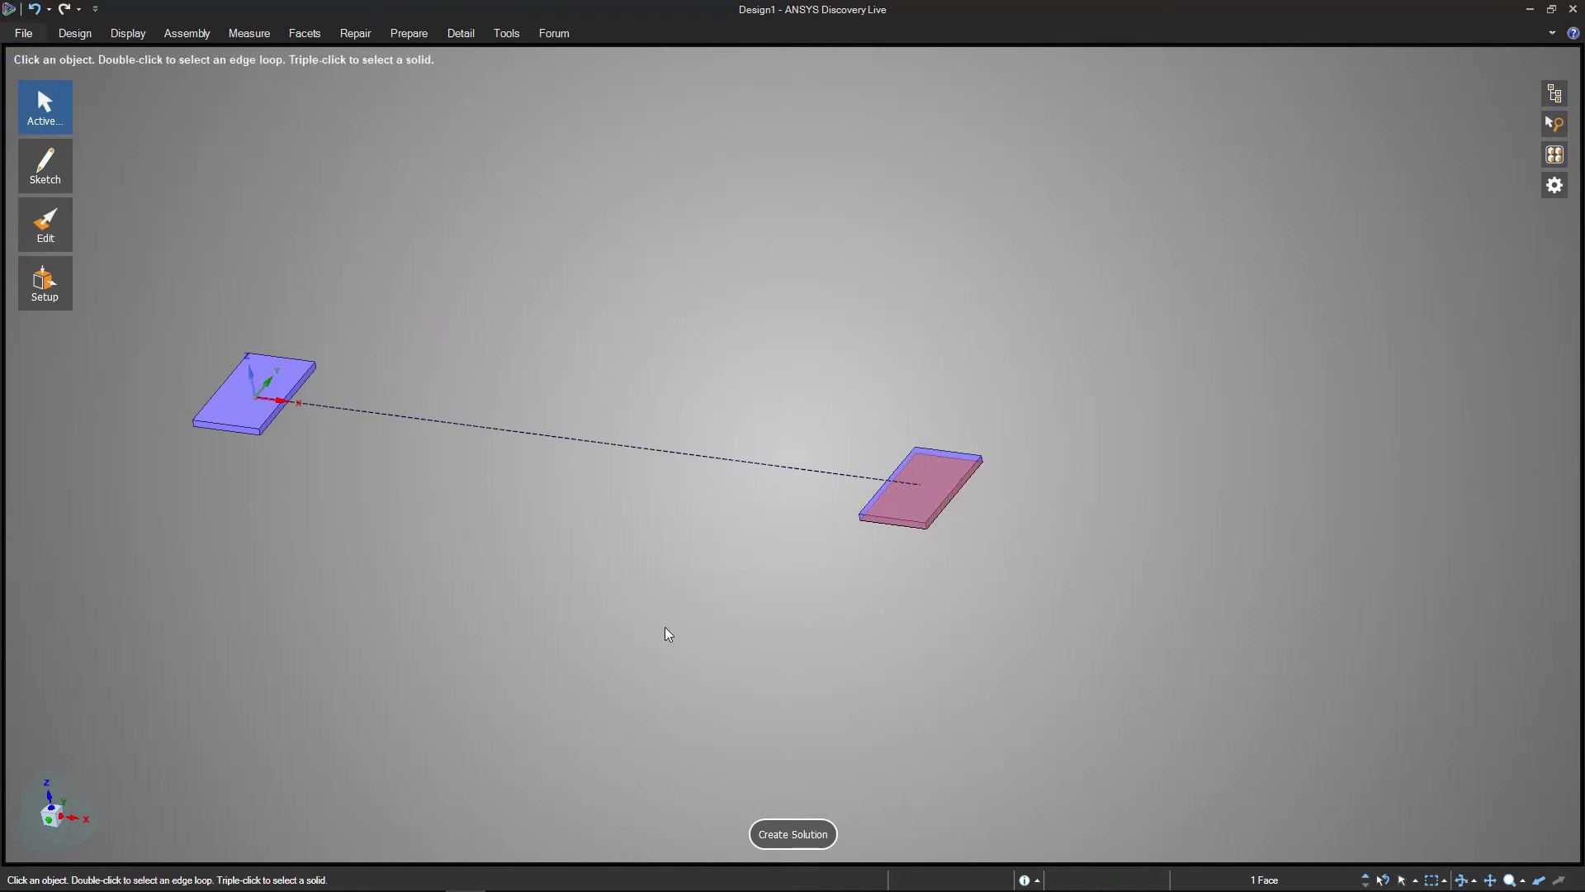
pyautogui.press('Escape')
# Examine the second plate's top and bottom faces up close relative to the end of the construction line.
pyautogui.moveTo(597, 522)
pyautogui.mouseDown(button='middle')
pyautogui.moveTo(644, 507)
pyautogui.moveTo(506, 530)
pyautogui.moveTo(556, 573)
pyautogui.moveTo(555, 544)
pyautogui.mouseUp(button='middle')
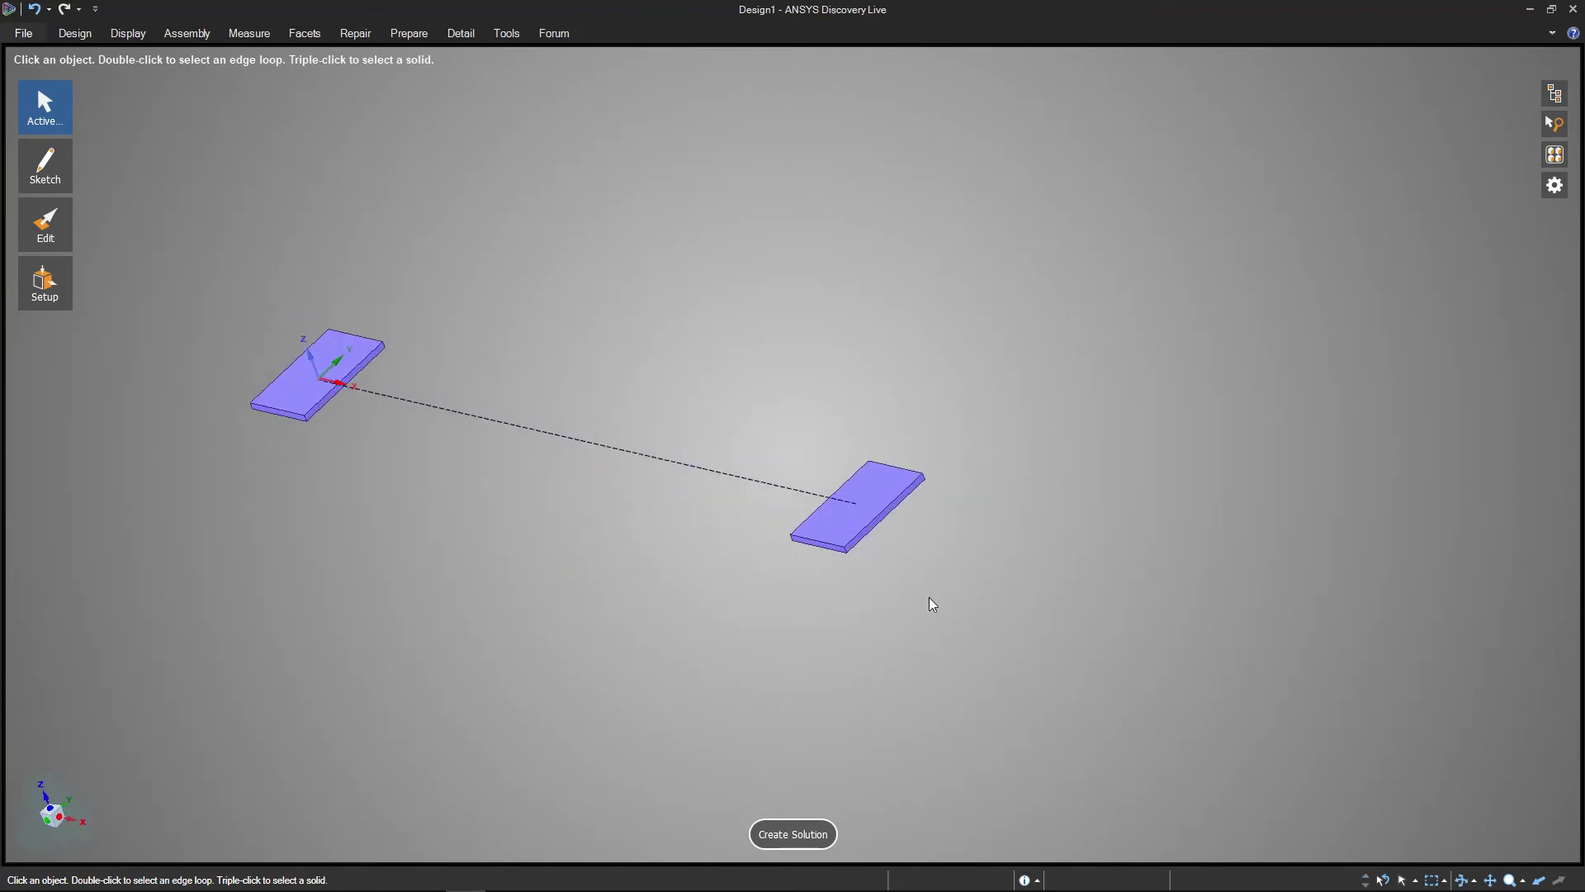
pyautogui.click(869, 498)
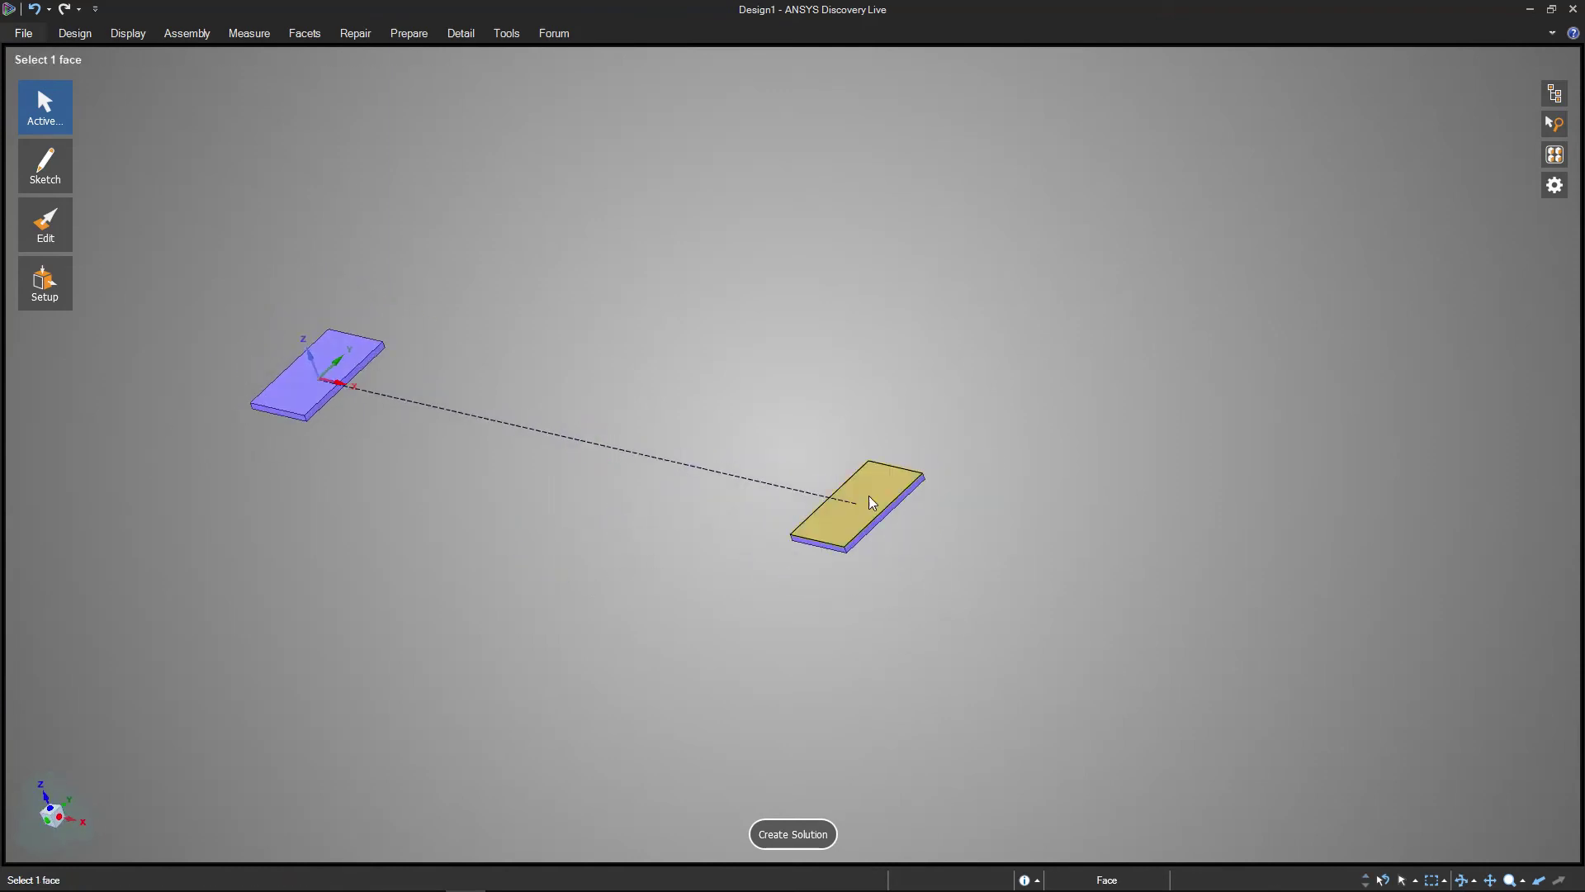
pyautogui.keyDown('ctrl'); pyautogui.click(854, 546); pyautogui.keyUp('ctrl')
pyautogui.keyDown('ctrl'); pyautogui.scroll(5, 875, 578); pyautogui.keyUp('ctrl')
pyautogui.click(855, 452)
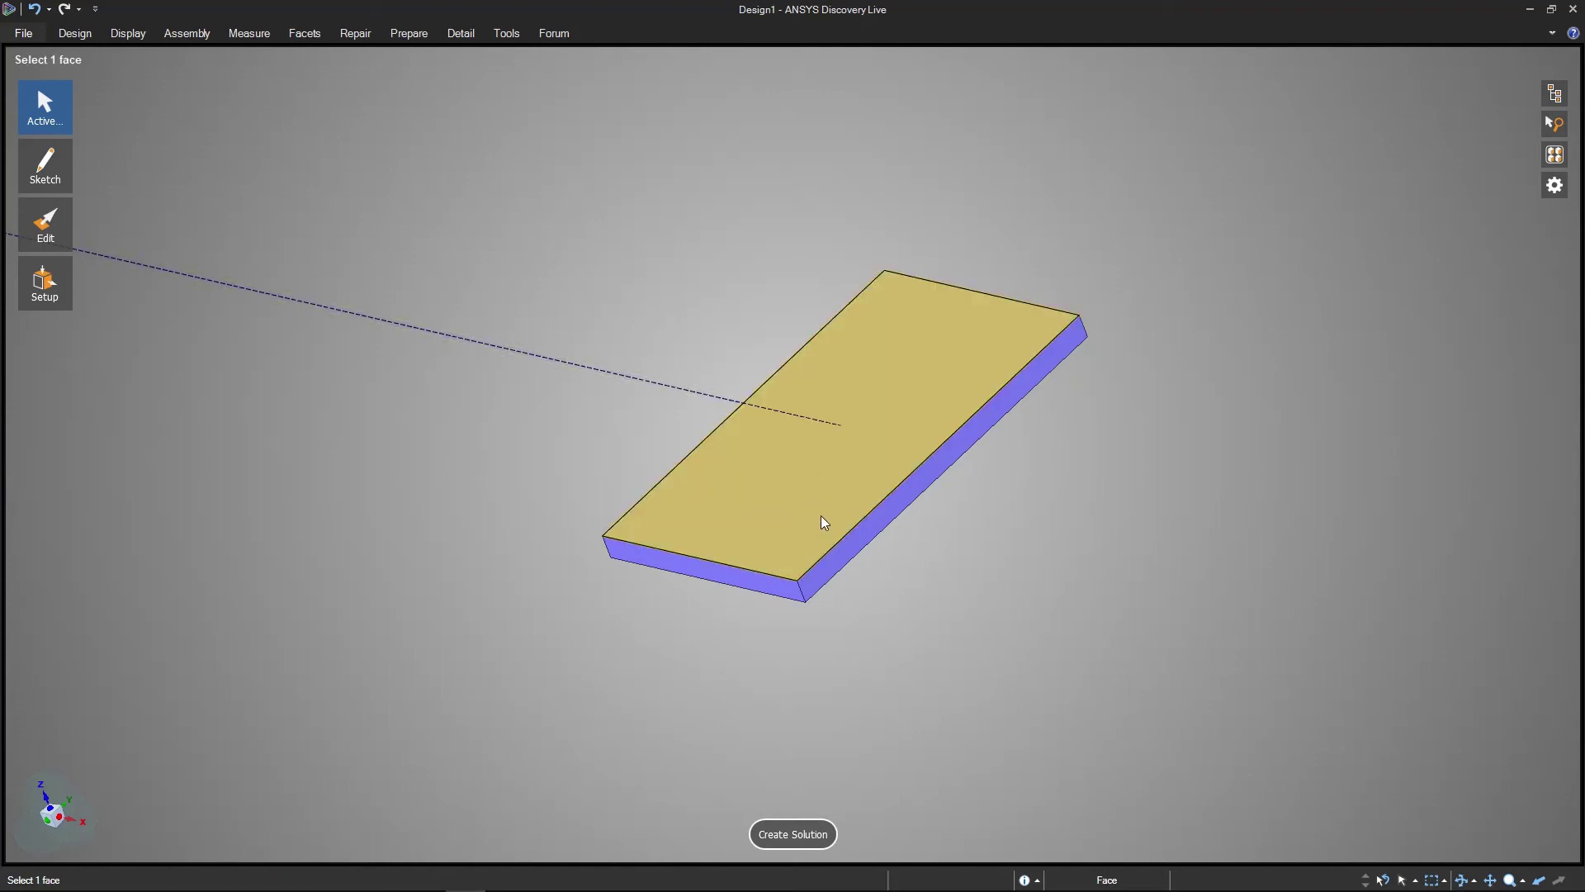
pyautogui.press('Escape')
pyautogui.moveTo(902, 608); pyautogui.dragTo(903, 532, button='middle')
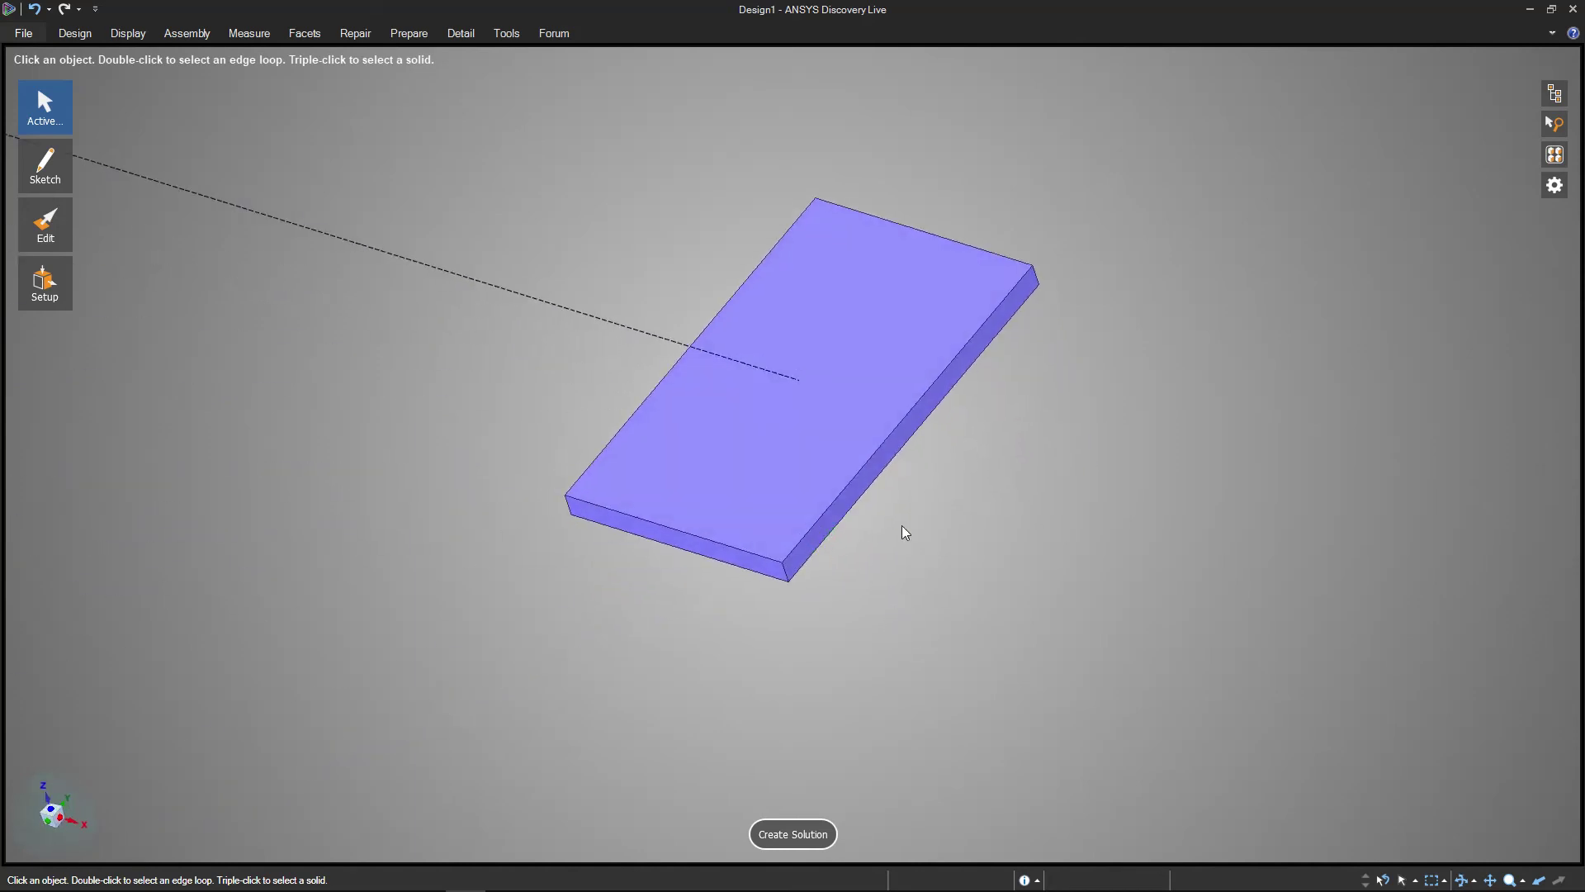
pyautogui.click(803, 440)
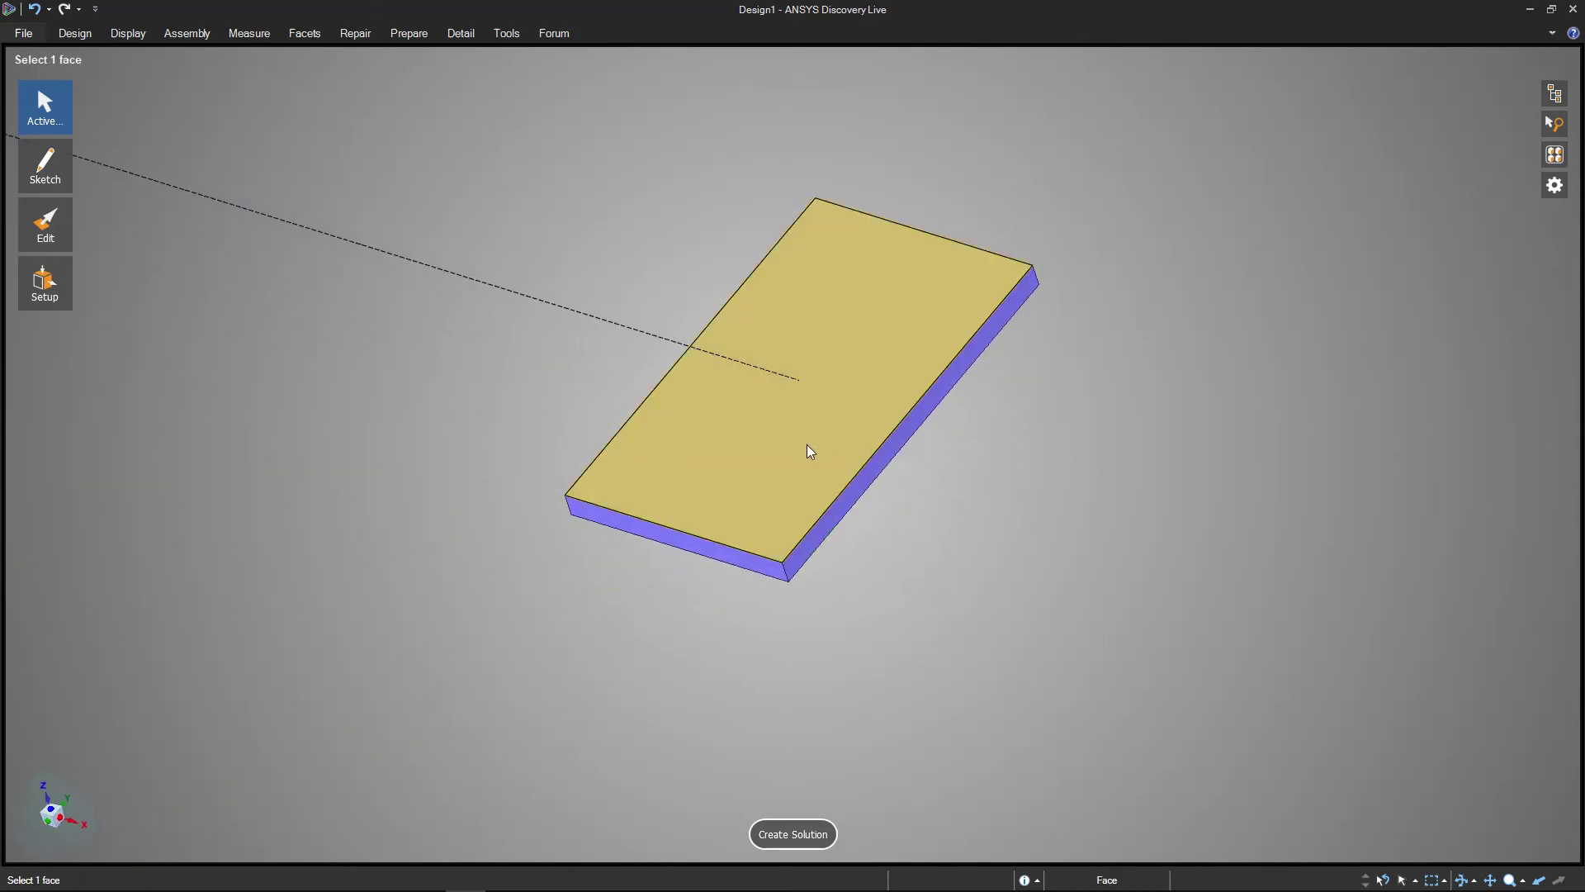
pyautogui.click(807, 445)
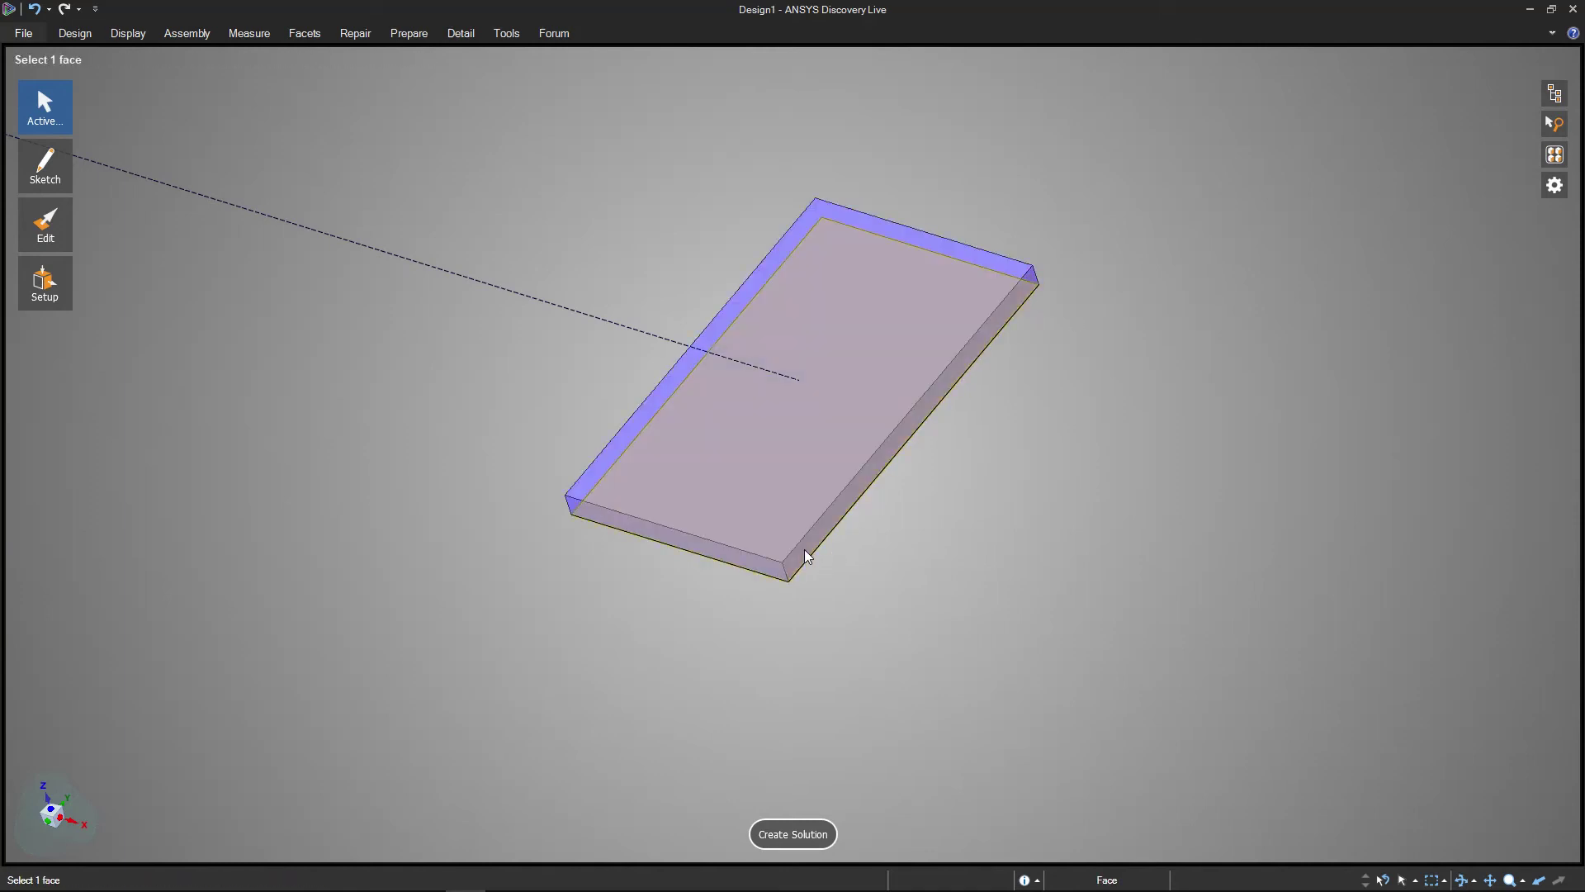
# Review both plates and the connecting construction line from the side, and inspect the plate at the origin up close.
pyautogui.keyDown('ctrl'); pyautogui.moveTo(475, 294); pyautogui.dragTo(569, 114, button='middle'); pyautogui.keyUp('ctrl')
pyautogui.moveTo(412, 273)
pyautogui.mouseDown(button='middle')
pyautogui.moveTo(885, 473)
pyautogui.moveTo(666, 269)
pyautogui.moveTo(661, 234)
pyautogui.moveTo(704, 294)
pyautogui.moveTo(448, 278)
pyautogui.moveTo(521, 201)
pyautogui.mouseUp(button='middle')
pyautogui.moveTo(809, 548); pyautogui.dragTo(724, 581, button='middle')
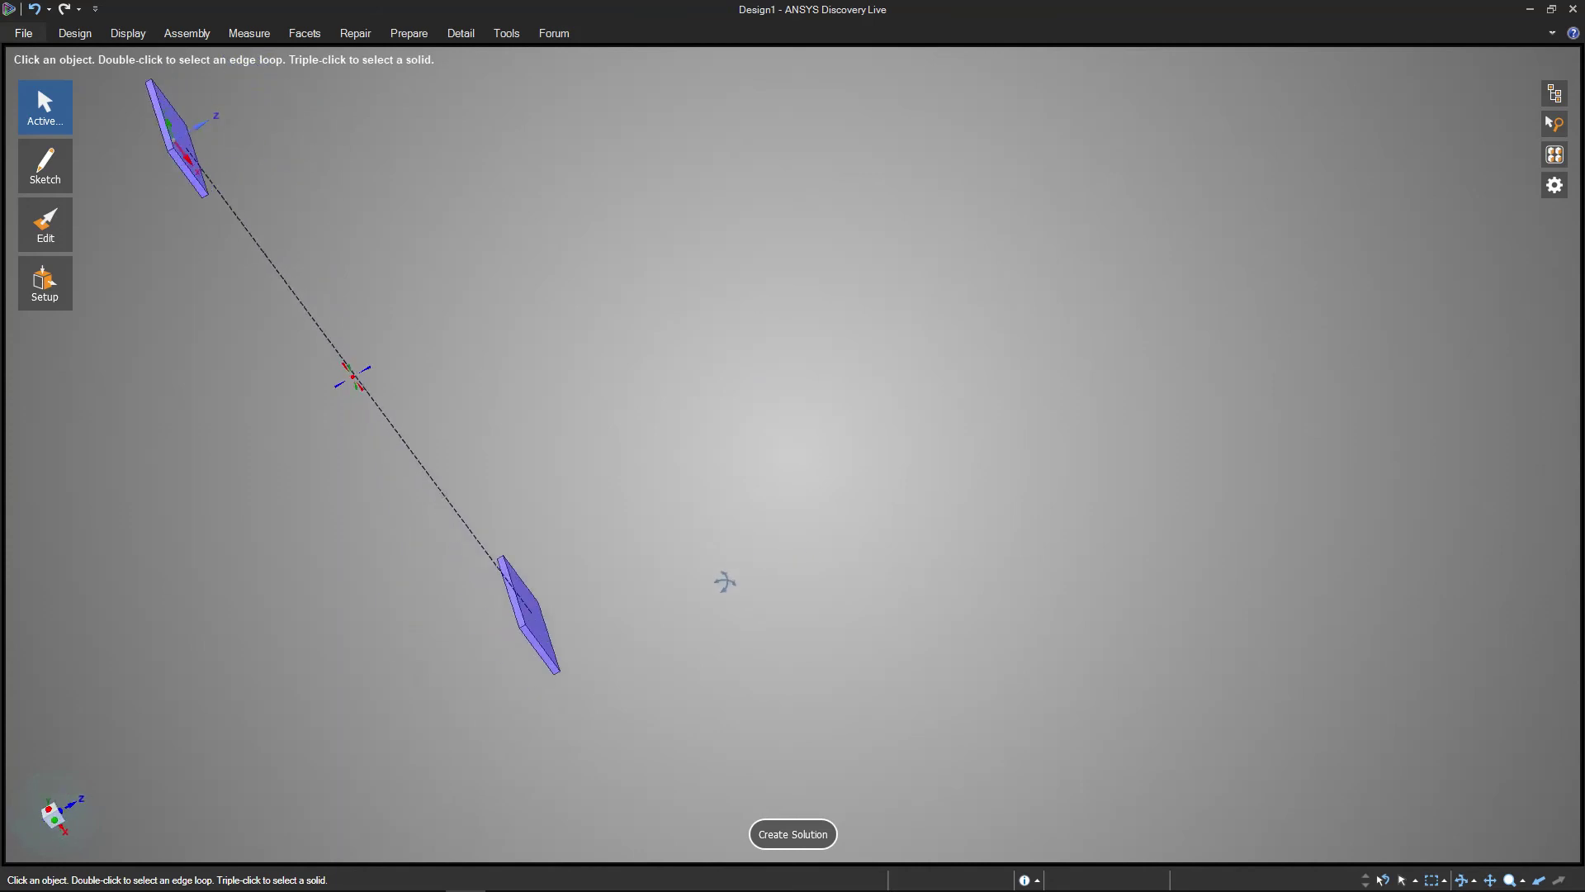
pyautogui.moveTo(474, 274); pyautogui.dragTo(585, 213, button='middle')
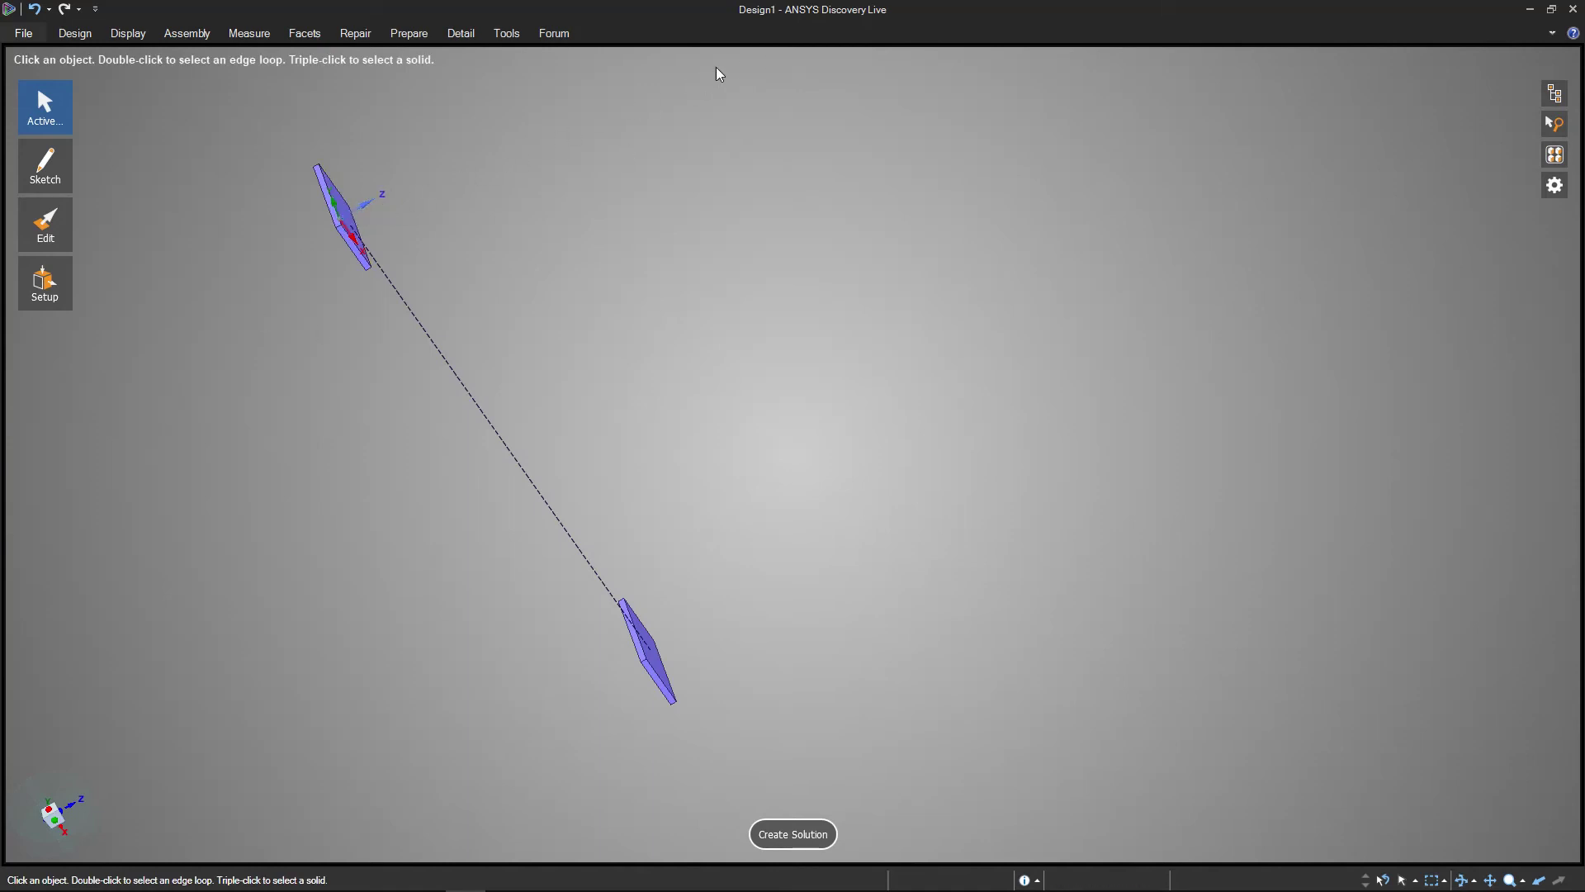
pyautogui.keyDown('ctrl'); pyautogui.moveTo(700, 295); pyautogui.dragTo(797, 235, button='middle'); pyautogui.keyUp('ctrl')
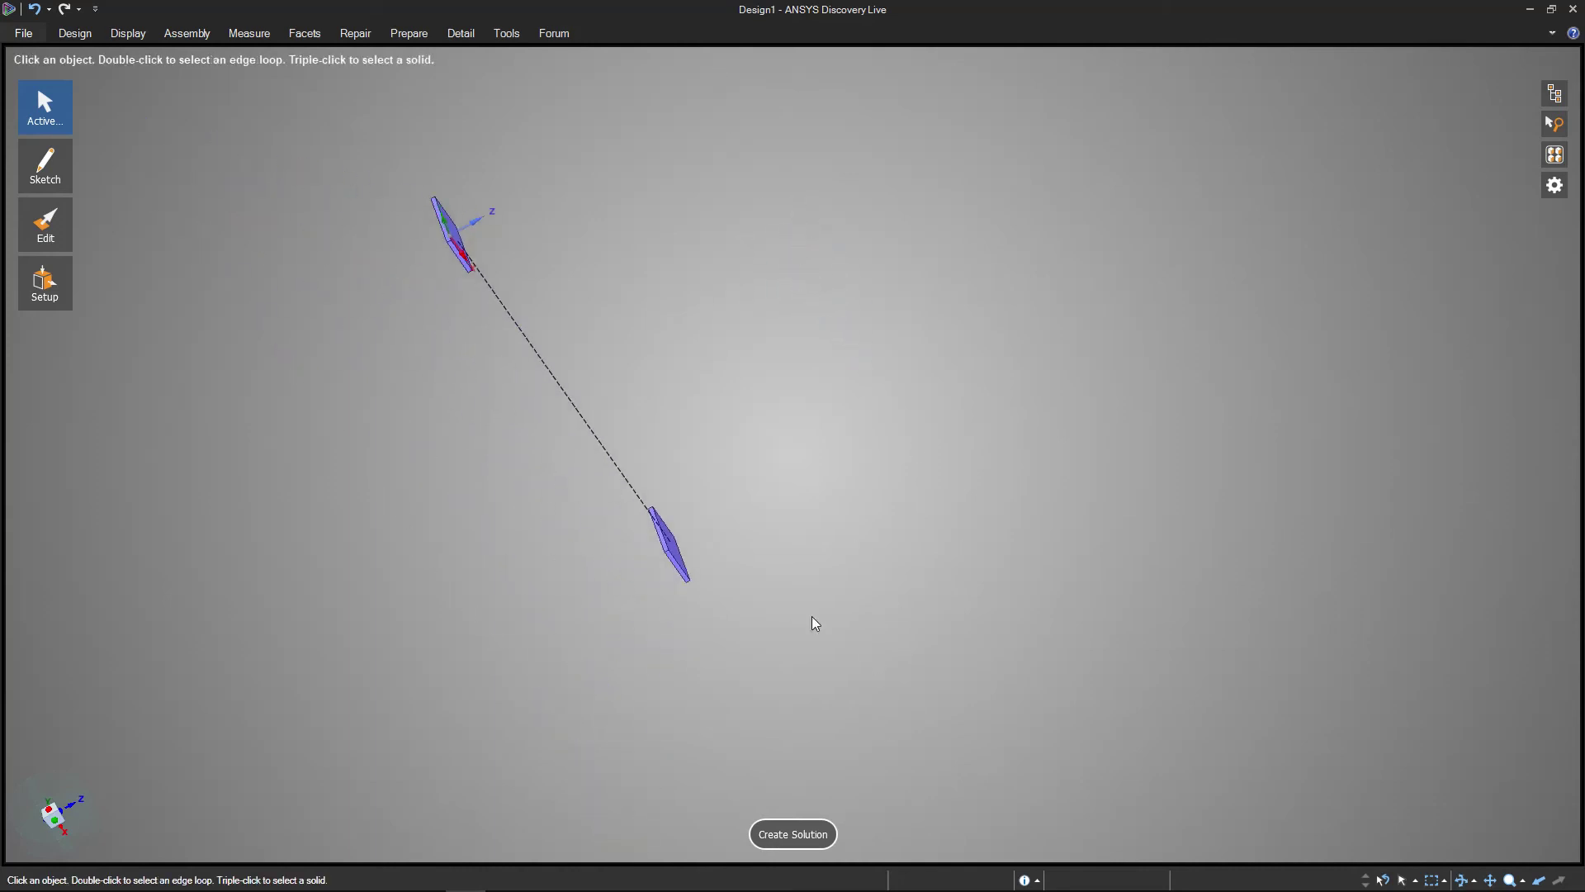
pyautogui.click(94, 806)
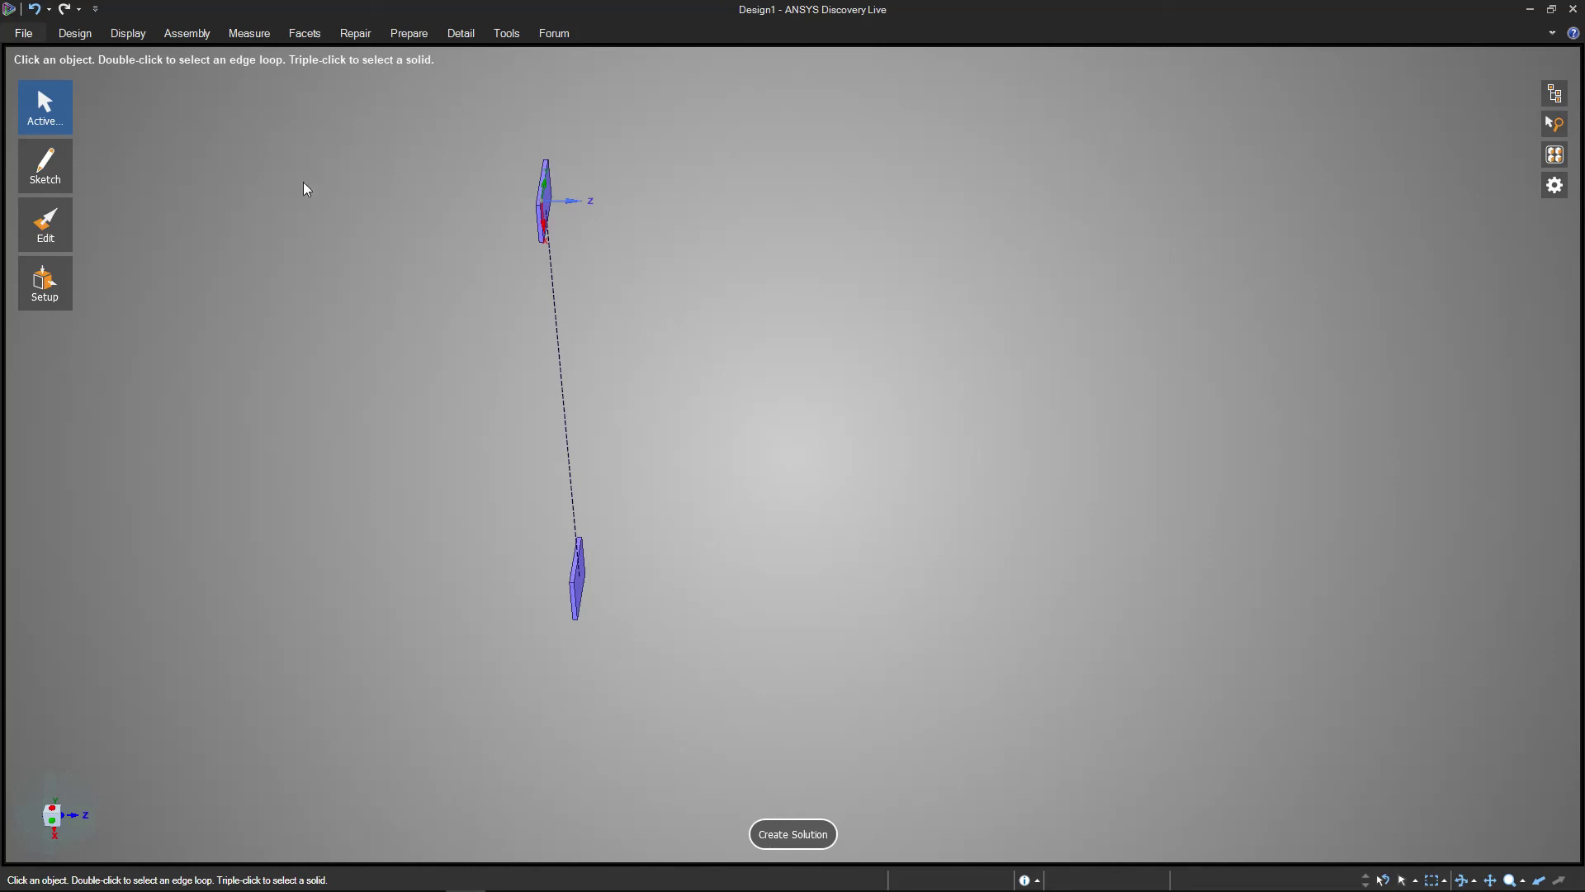
pyautogui.keyDown('shift'); pyautogui.moveTo(938, 304); pyautogui.dragTo(1014, 393, button='middle'); pyautogui.keyUp('shift')
pyautogui.keyDown('ctrl'); pyautogui.moveTo(610, 293); pyautogui.dragTo(715, 418, button='middle'); pyautogui.keyUp('ctrl')
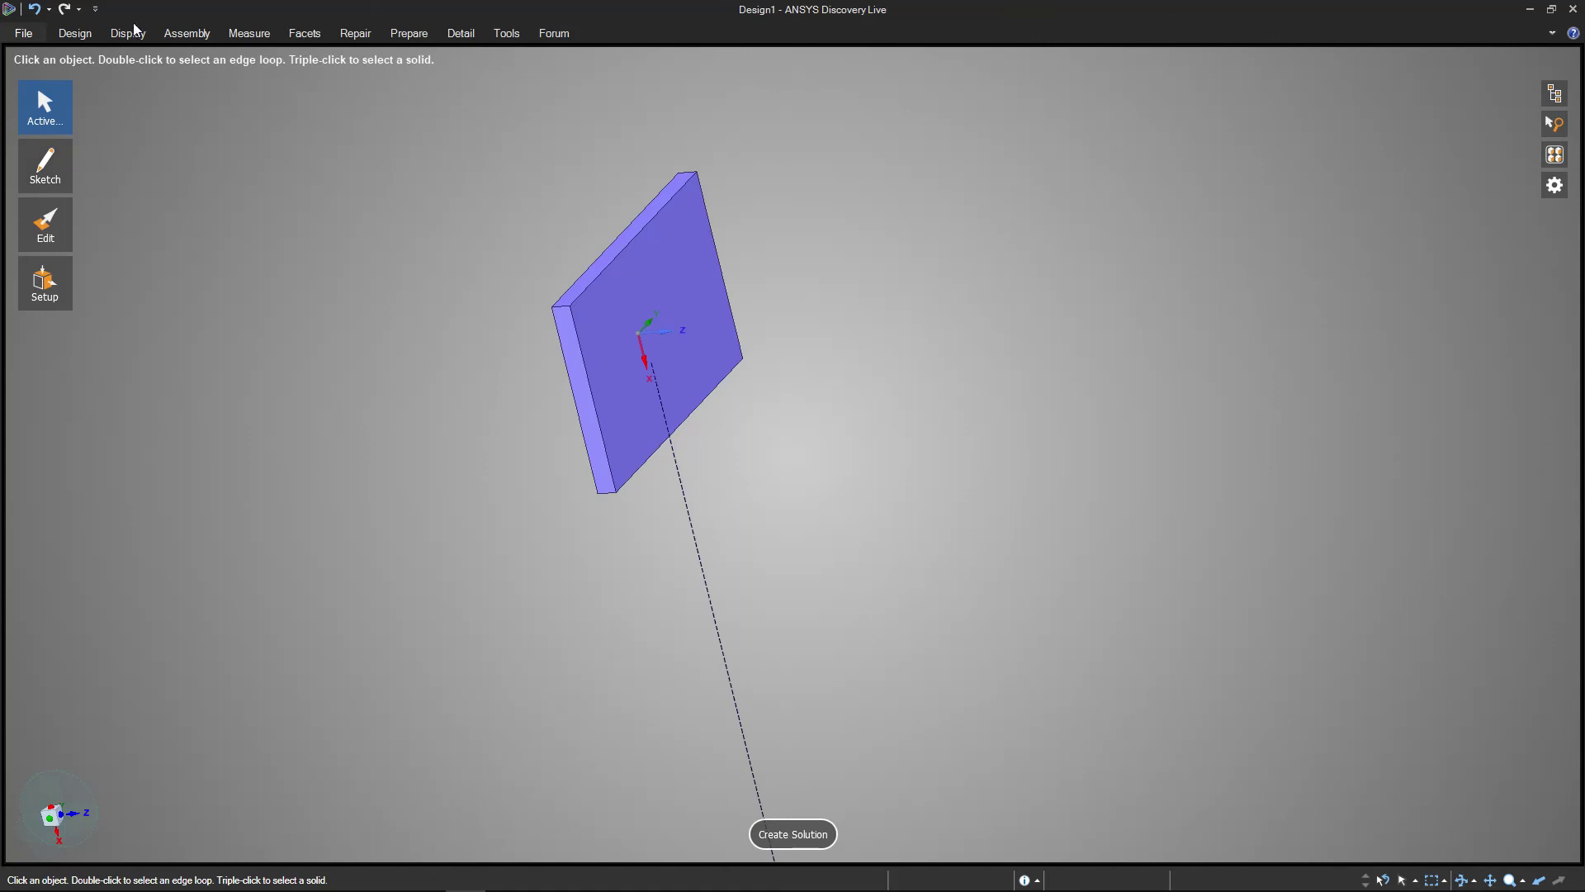
# Select a new sketch plane through the origin, perpendicular to the X axis, cutting the first plate across its middle.
pyautogui.click(74, 34)
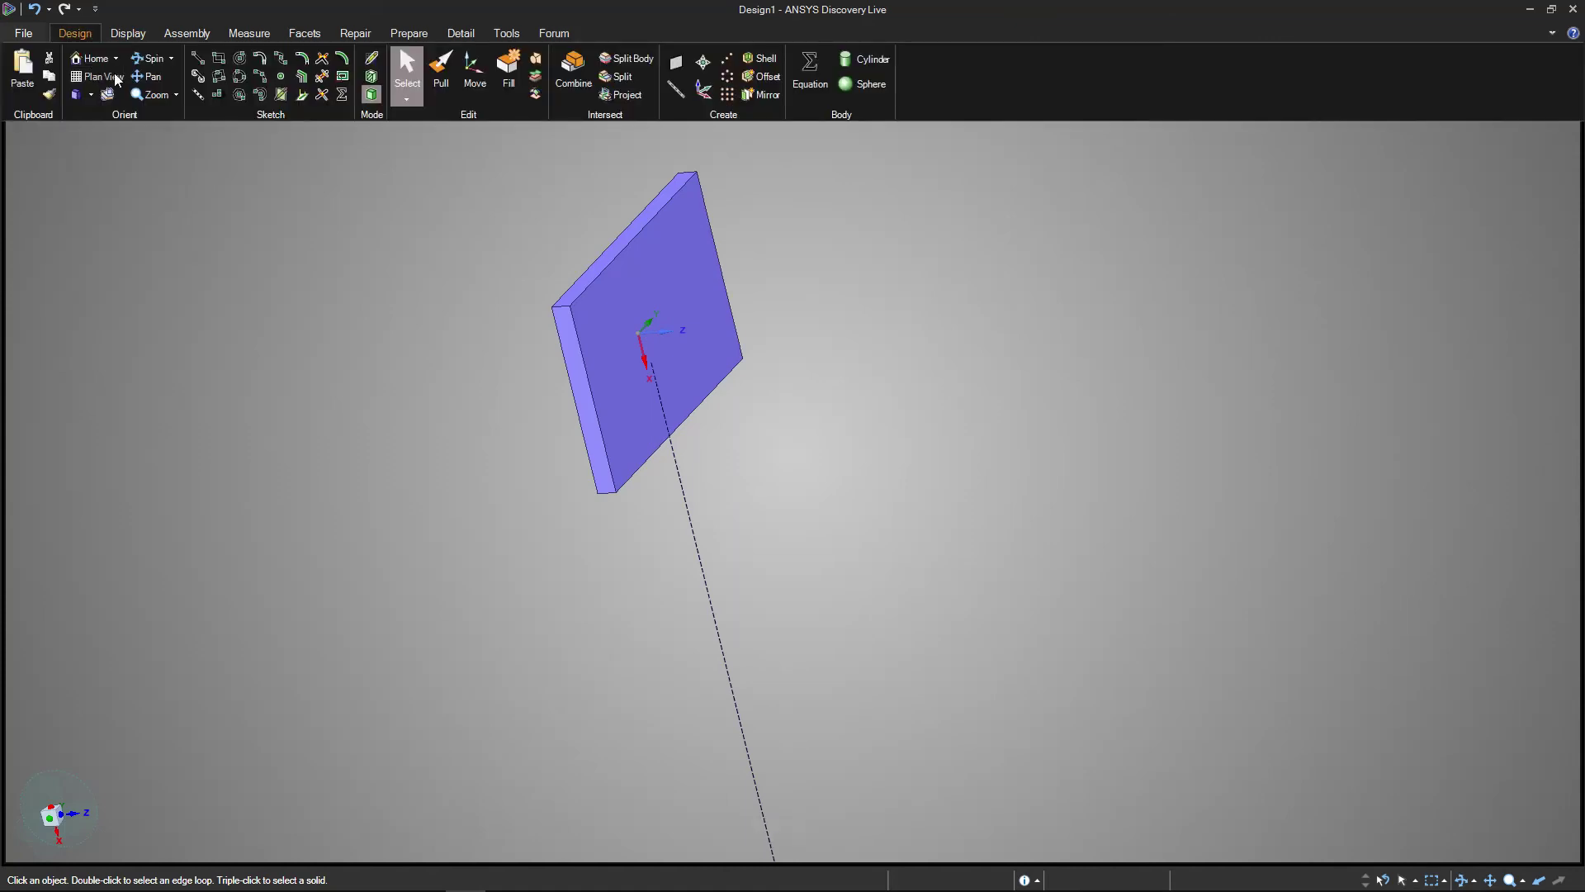
pyautogui.click(199, 95)
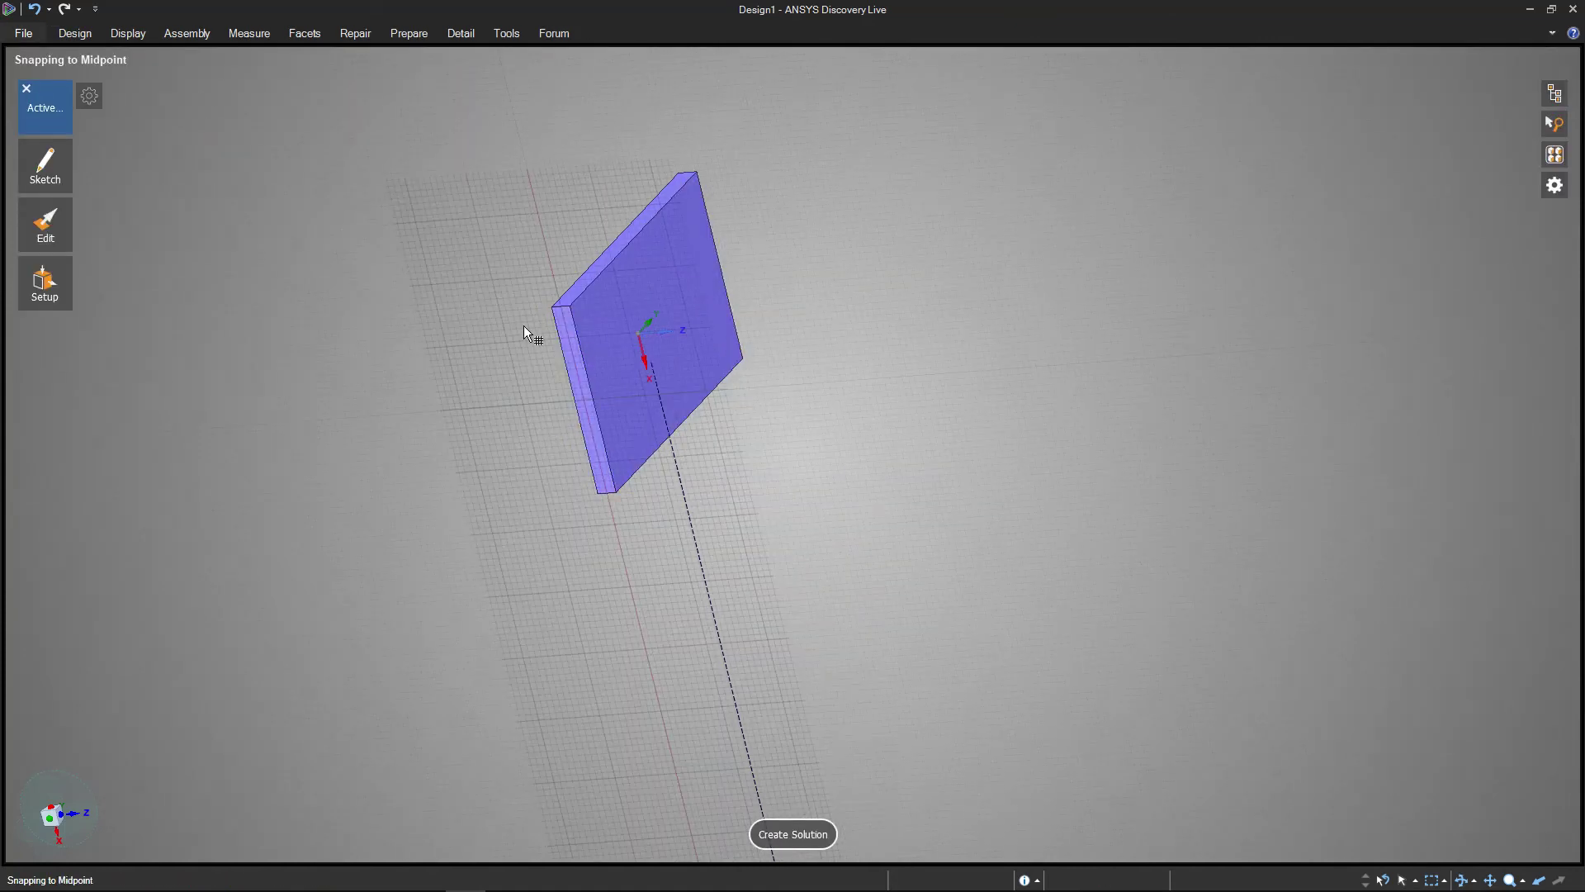
pyautogui.scroll(5, 641, 319)
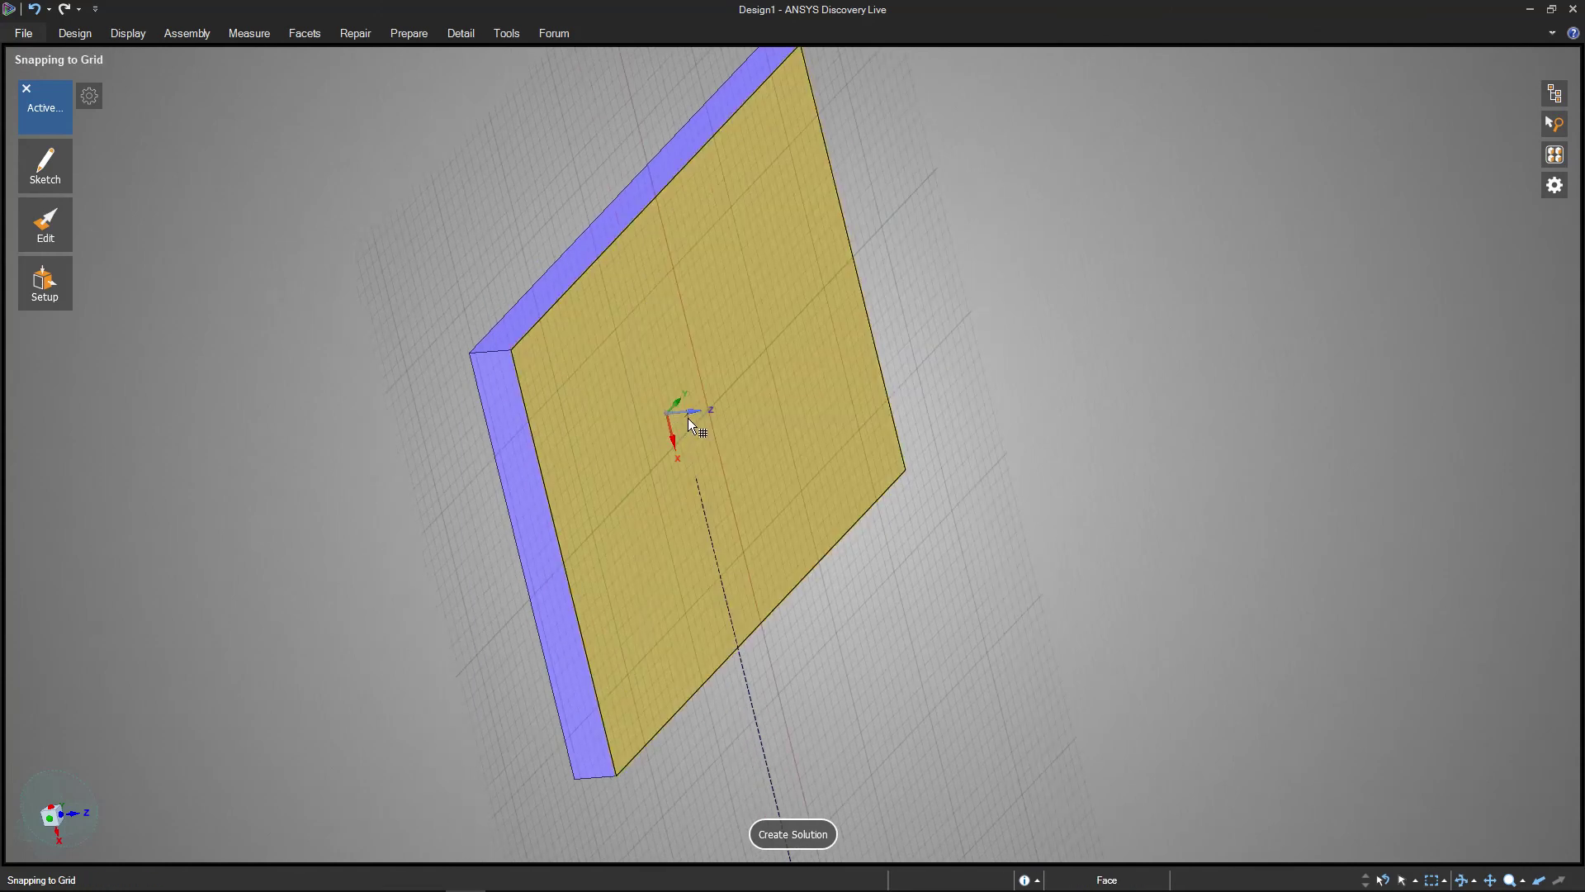
pyautogui.click(677, 419)
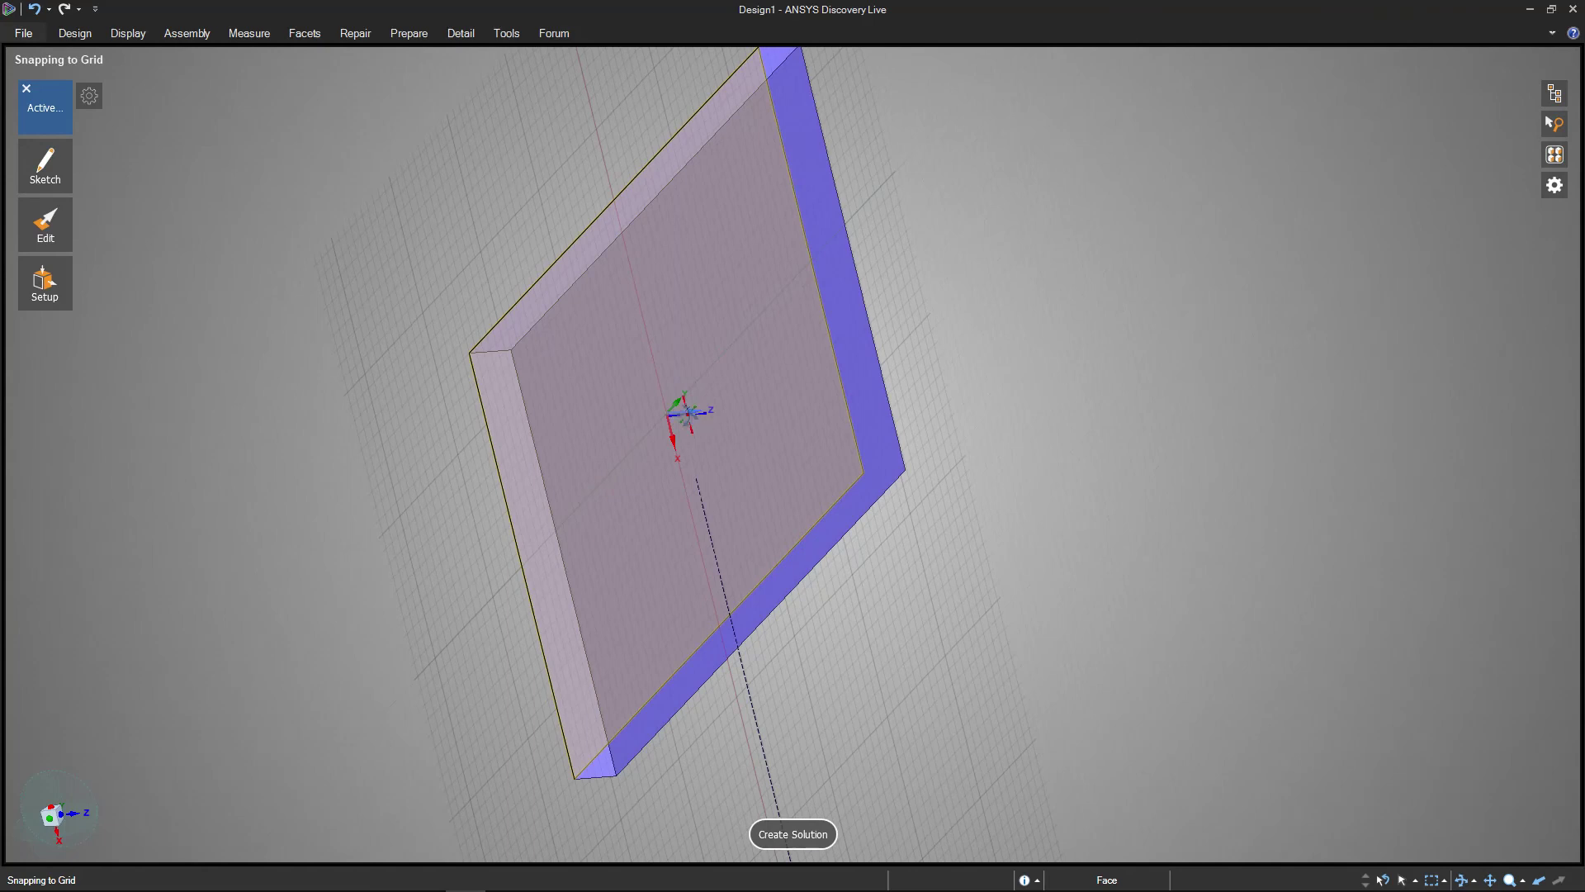
pyautogui.moveTo(700, 416); pyautogui.dragTo(707, 423, button='middle')
pyautogui.press('Escape')
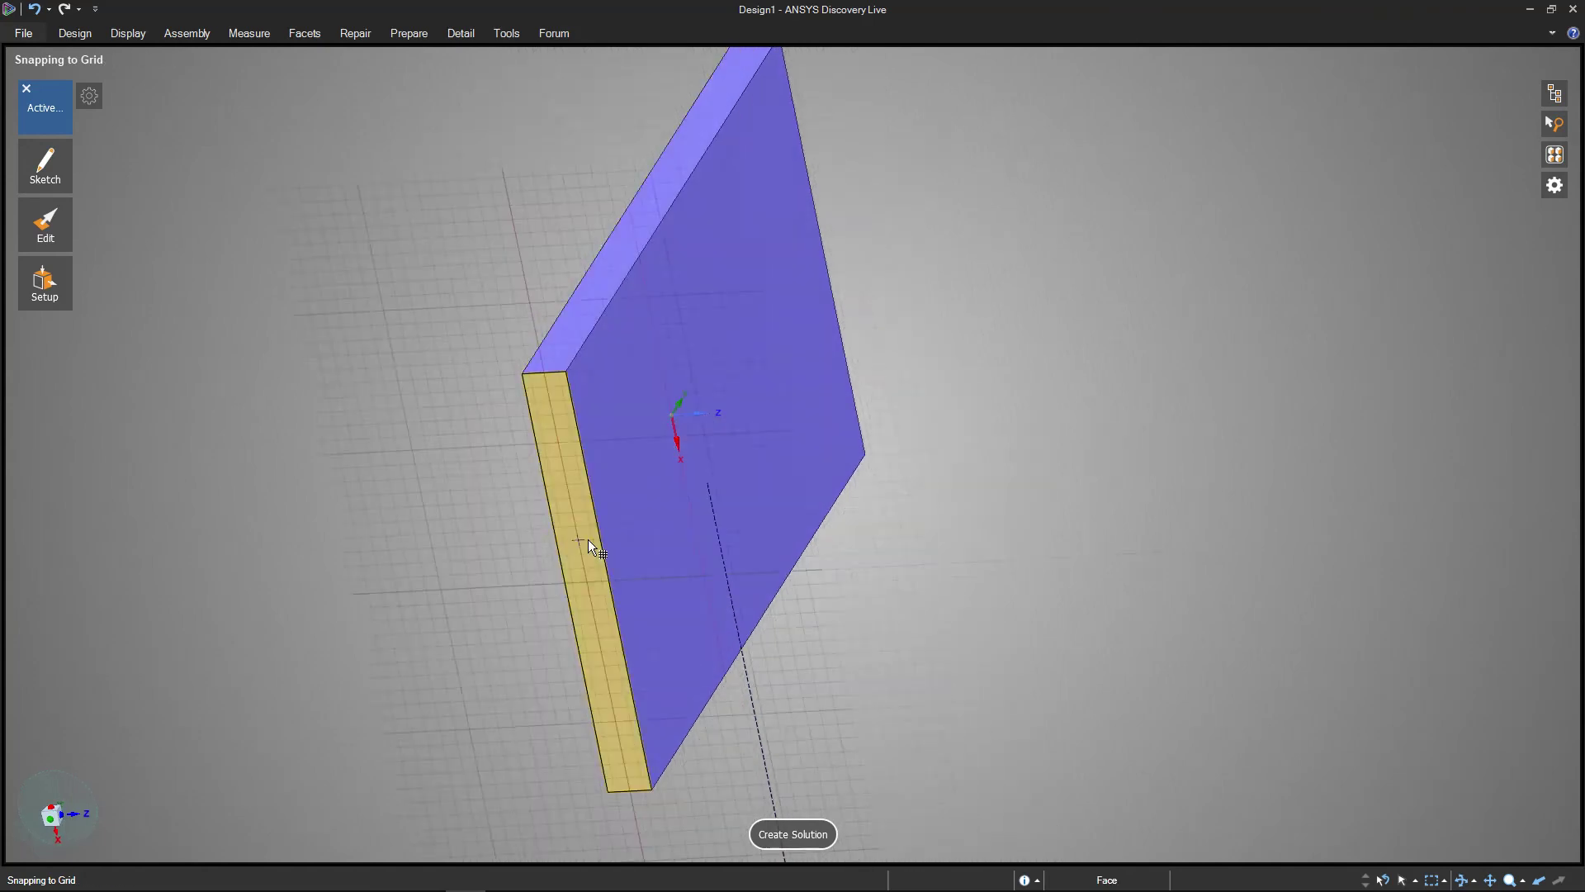
pyautogui.click(680, 445)
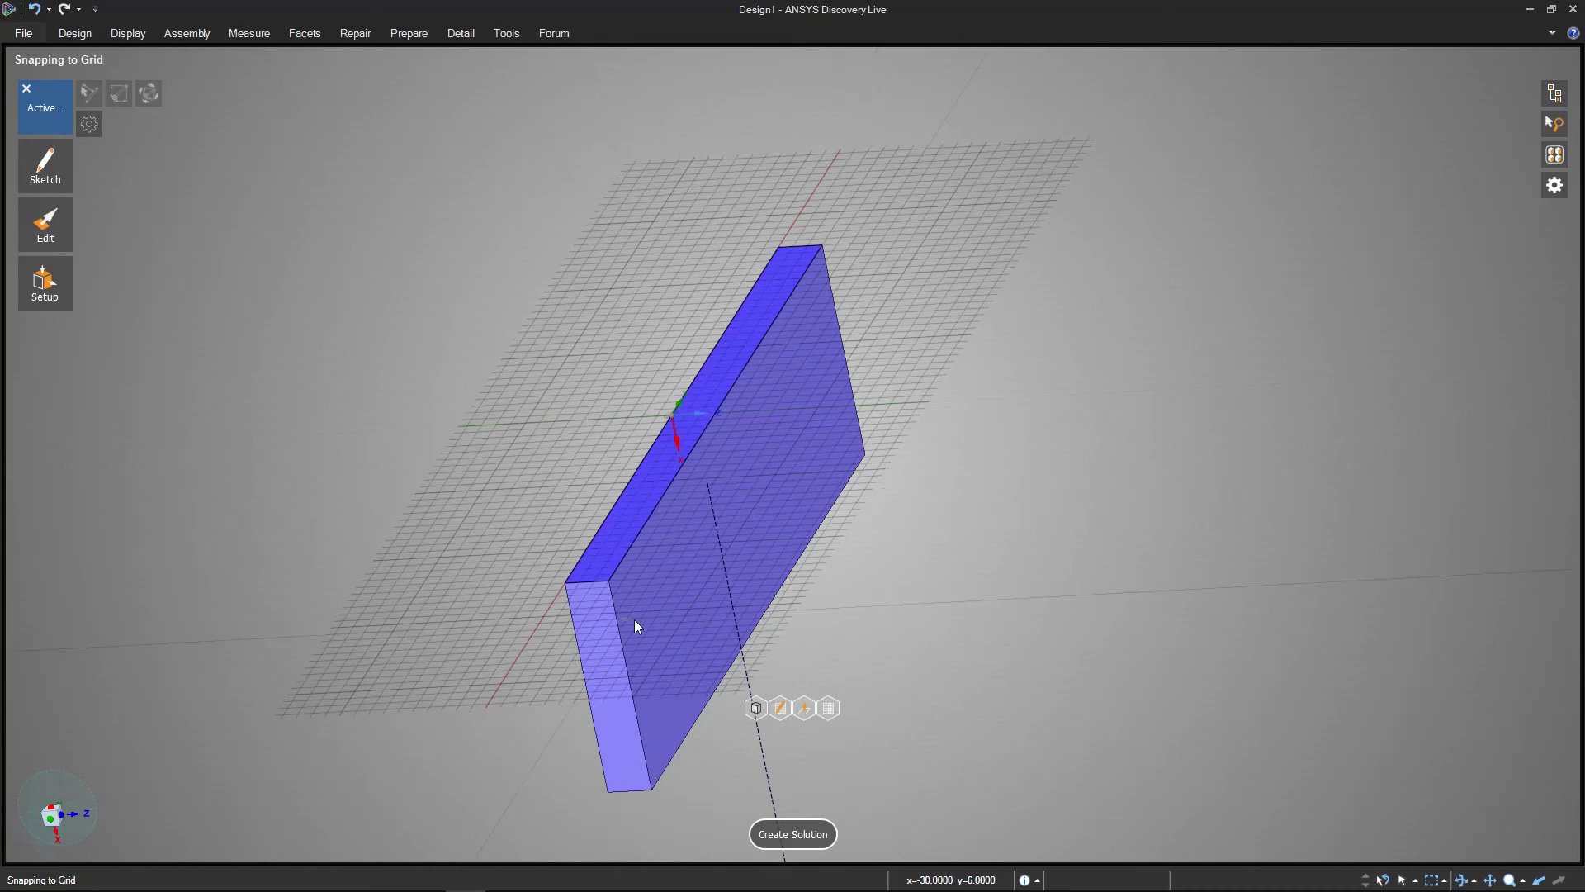
pyautogui.moveTo(621, 671)
pyautogui.mouseDown(button='middle')
pyautogui.moveTo(638, 670)
pyautogui.moveTo(637, 587)
pyautogui.moveTo(637, 670)
pyautogui.mouseUp(button='middle')
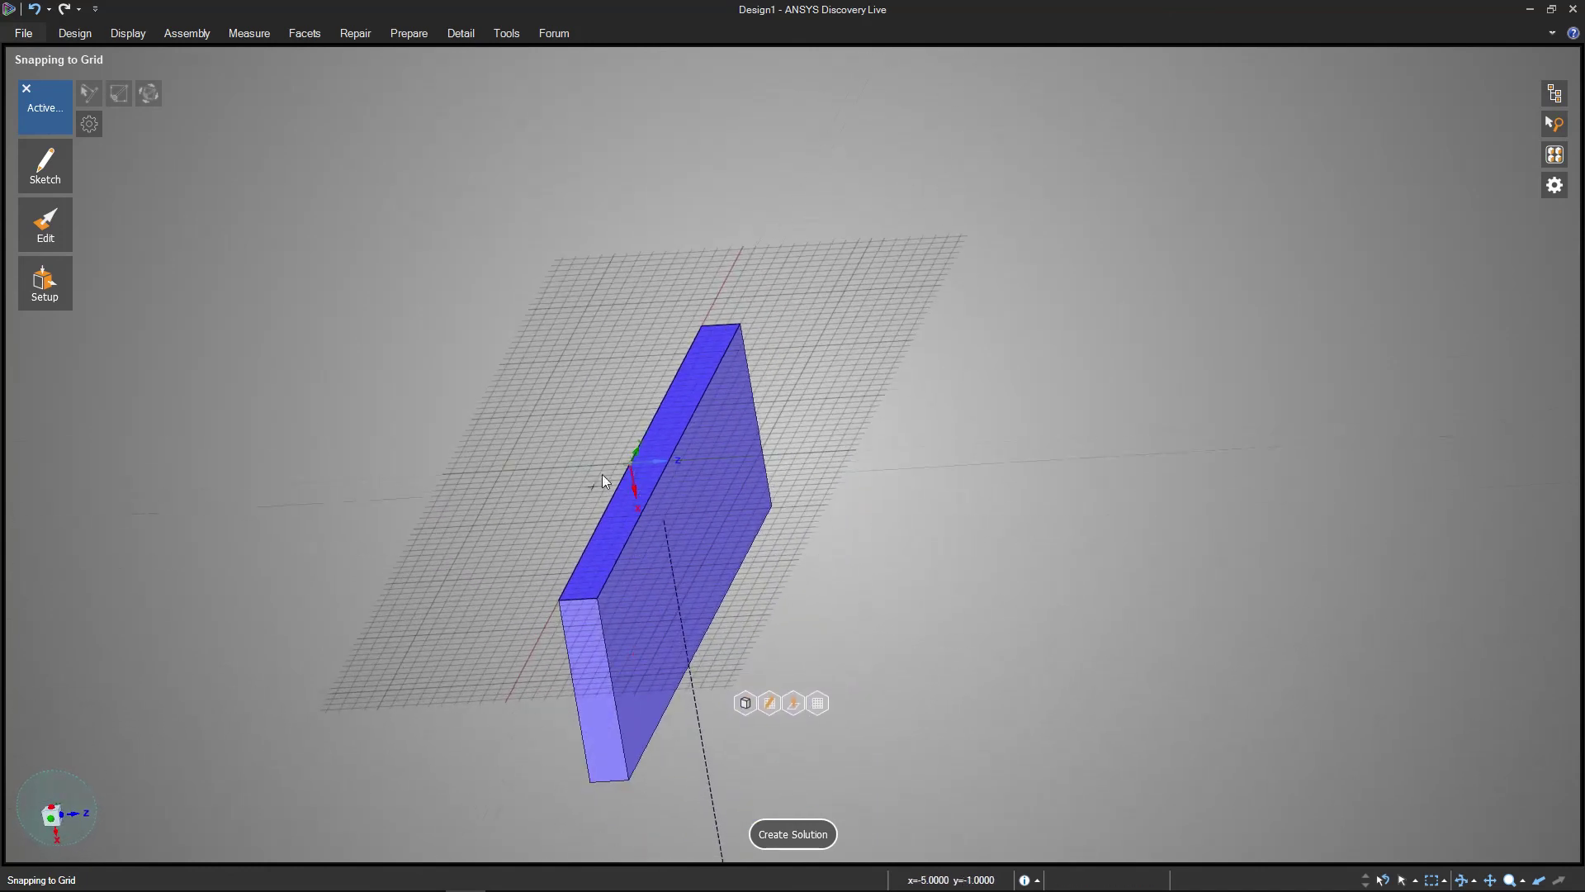
pyautogui.moveTo(582, 790)
pyautogui.mouseDown(button='middle')
pyautogui.moveTo(576, 715)
pyautogui.moveTo(576, 788)
pyautogui.mouseUp(button='middle')
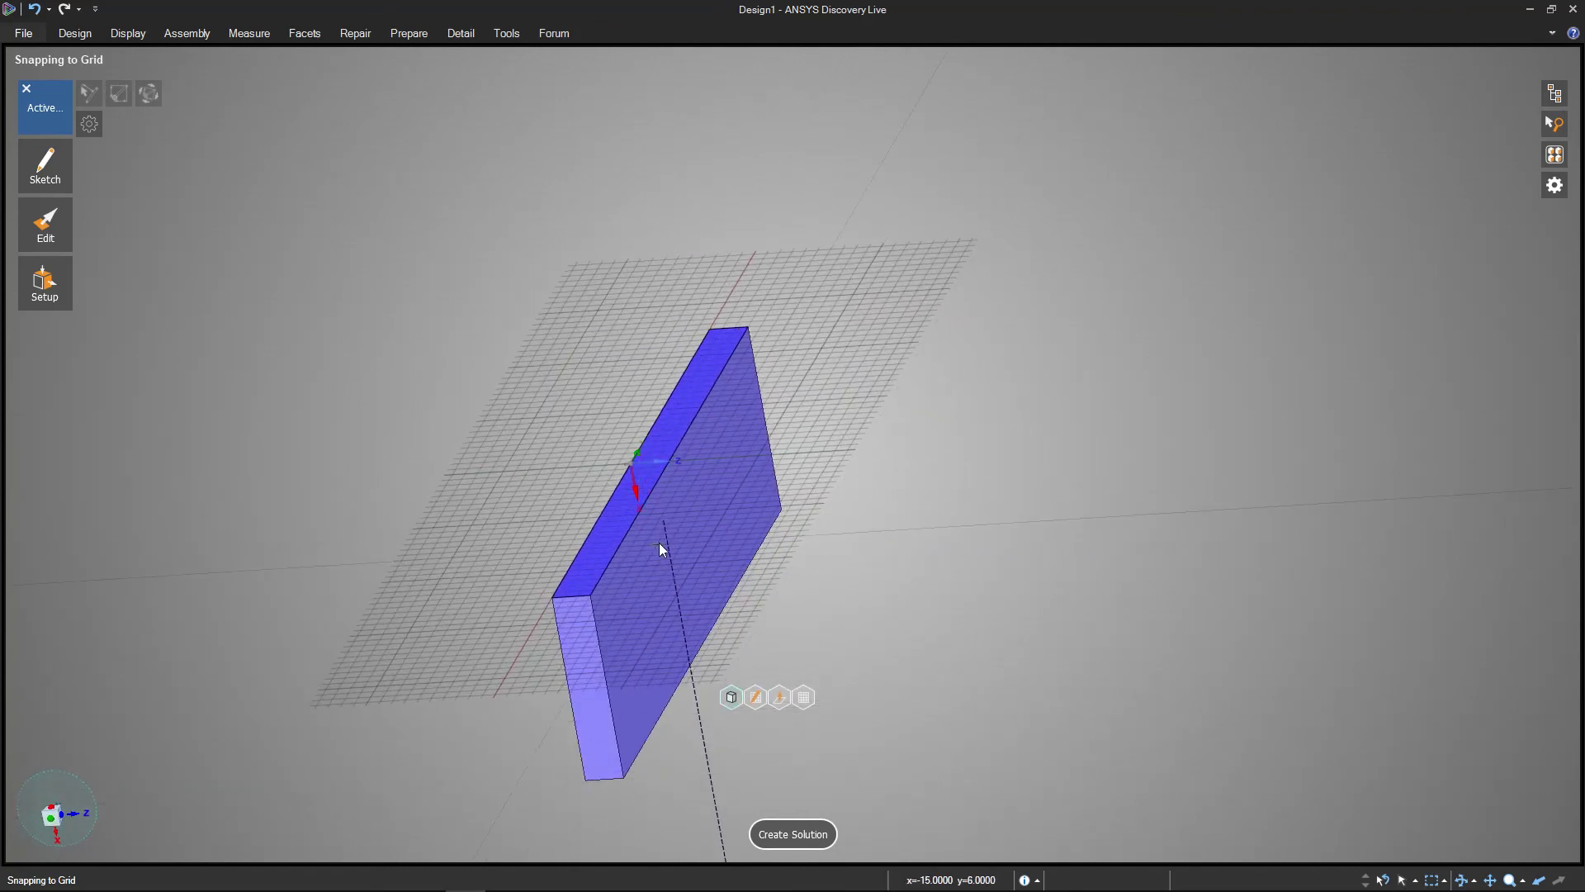
pyautogui.keyDown('shift'); pyautogui.moveTo(672, 470); pyautogui.dragTo(718, 532, button='middle'); pyautogui.keyUp('shift')
pyautogui.scroll(3, 726, 578)
pyautogui.click(575, 499)
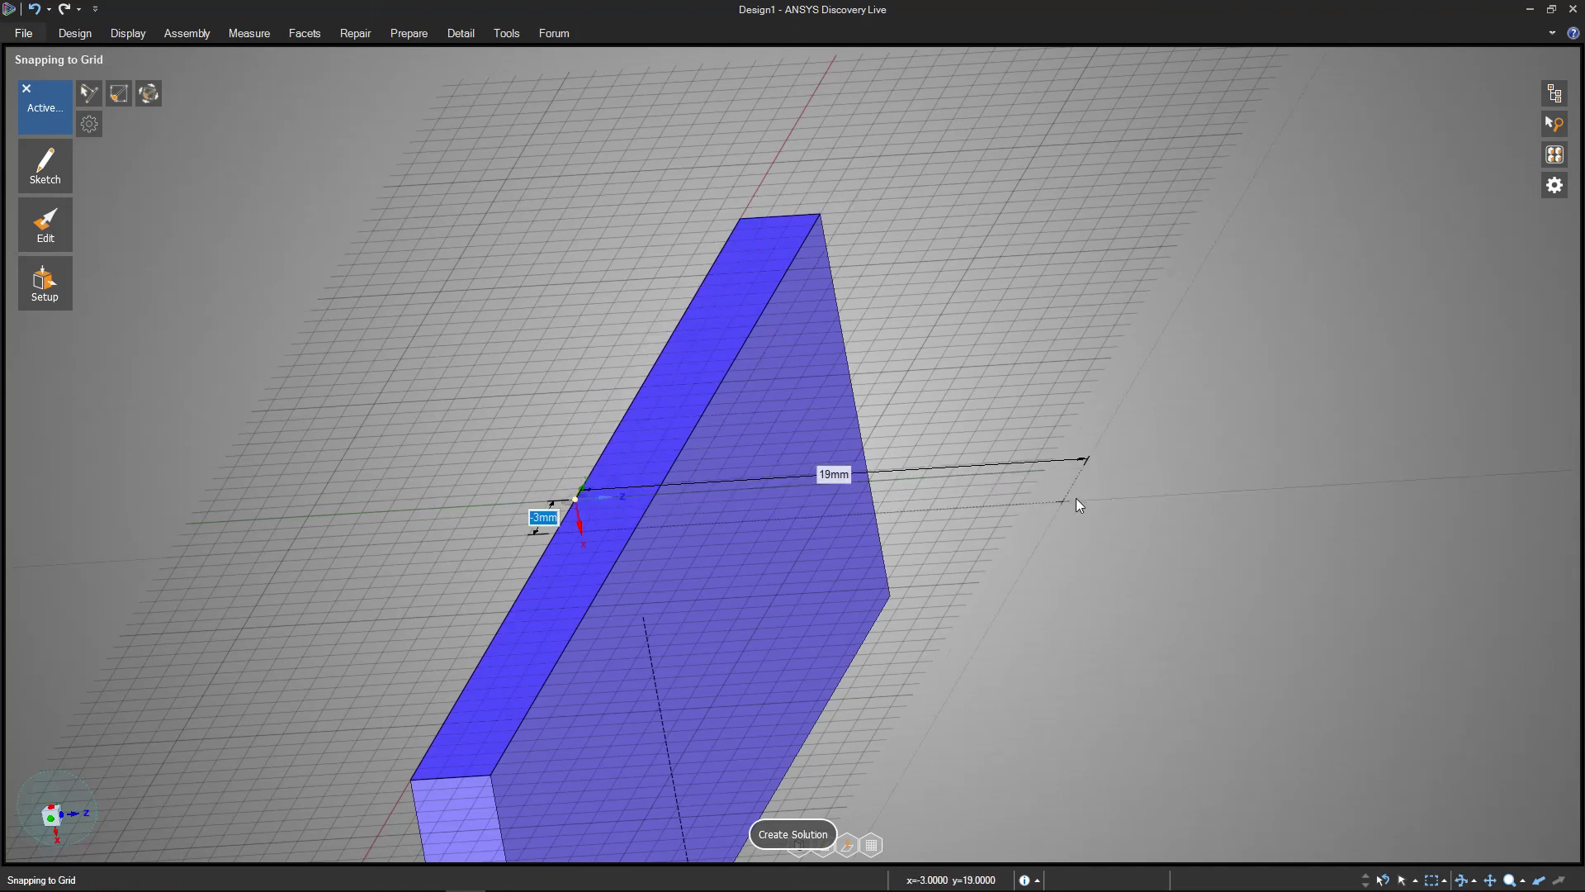
pyautogui.press('v')
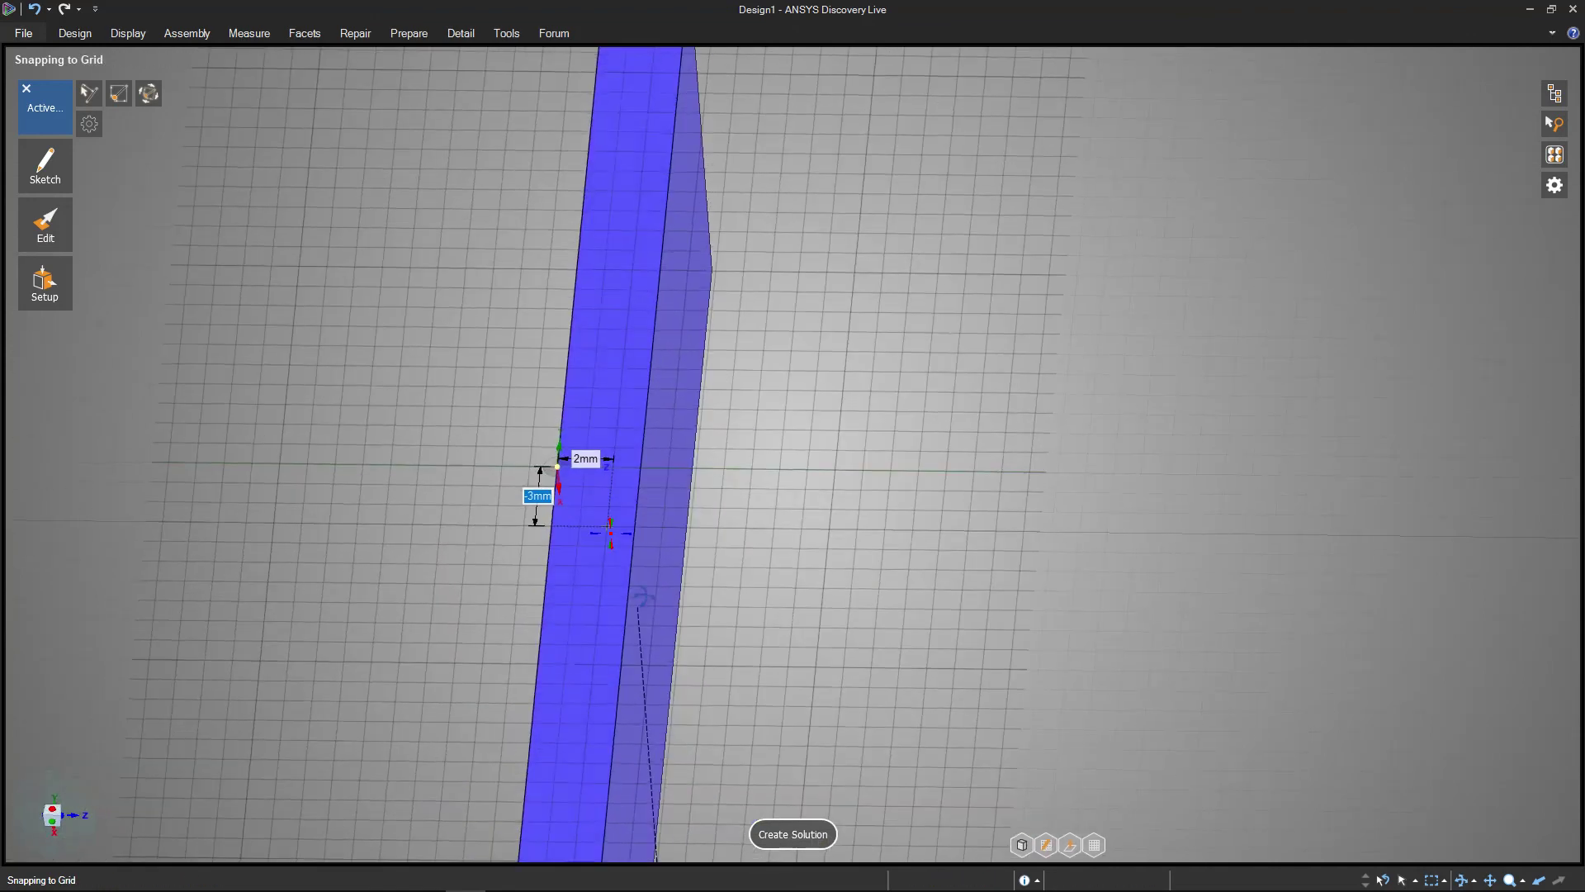
pyautogui.press('Escape')
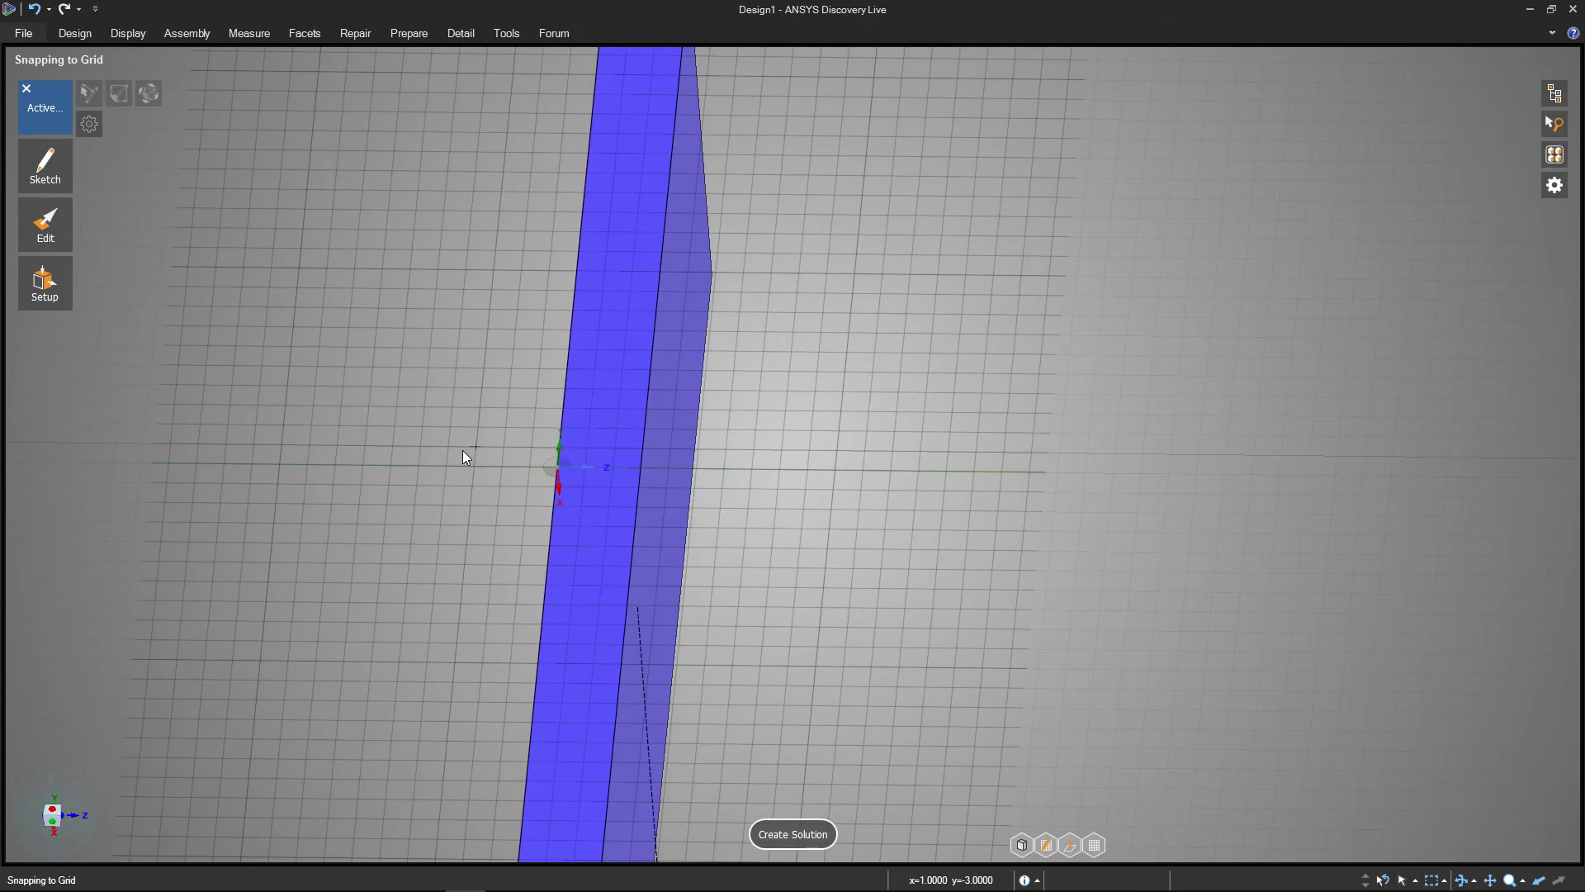
# Draw a 400 mm construction line from the origin along the Z axis and leave the sketch.
pyautogui.click(558, 467)
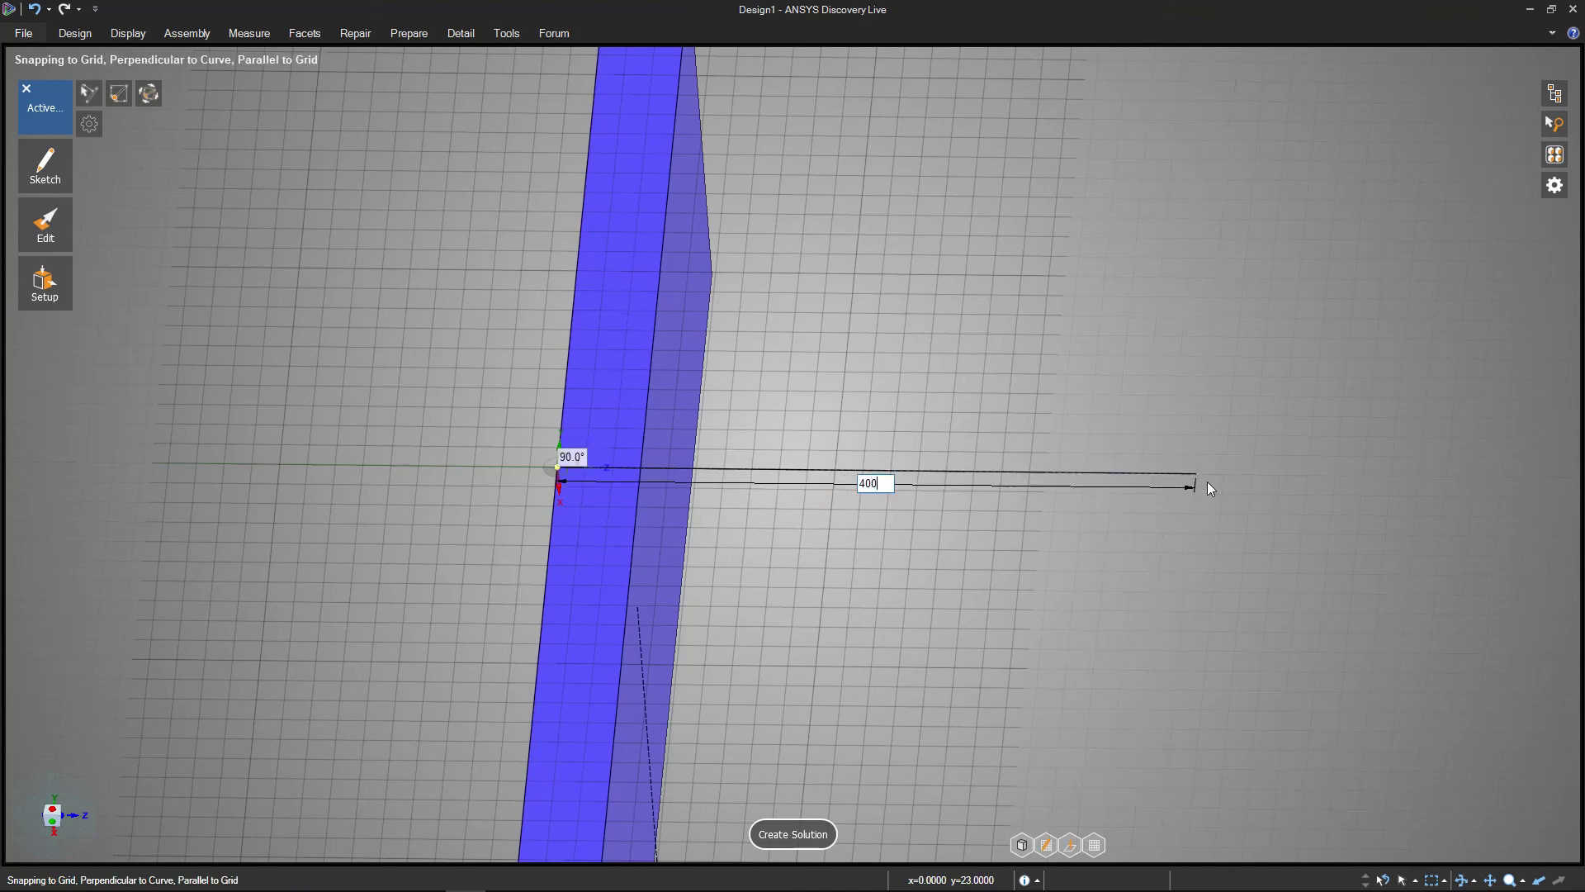
pyautogui.scroll(-5, 1208, 483)
pyautogui.click(1382, 467)
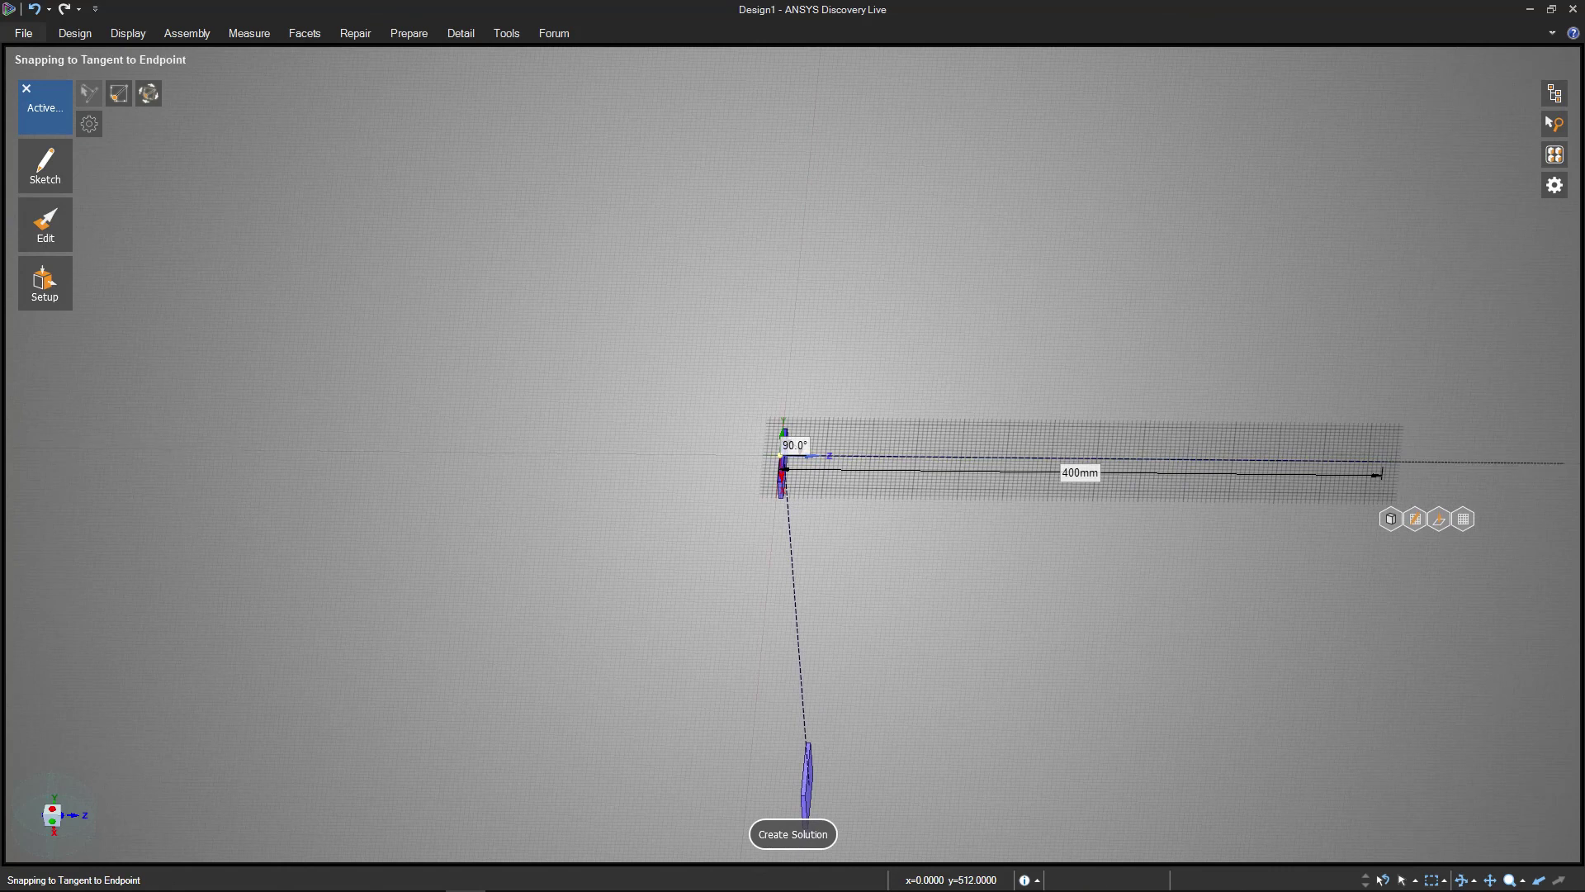
pyautogui.click(1392, 519)
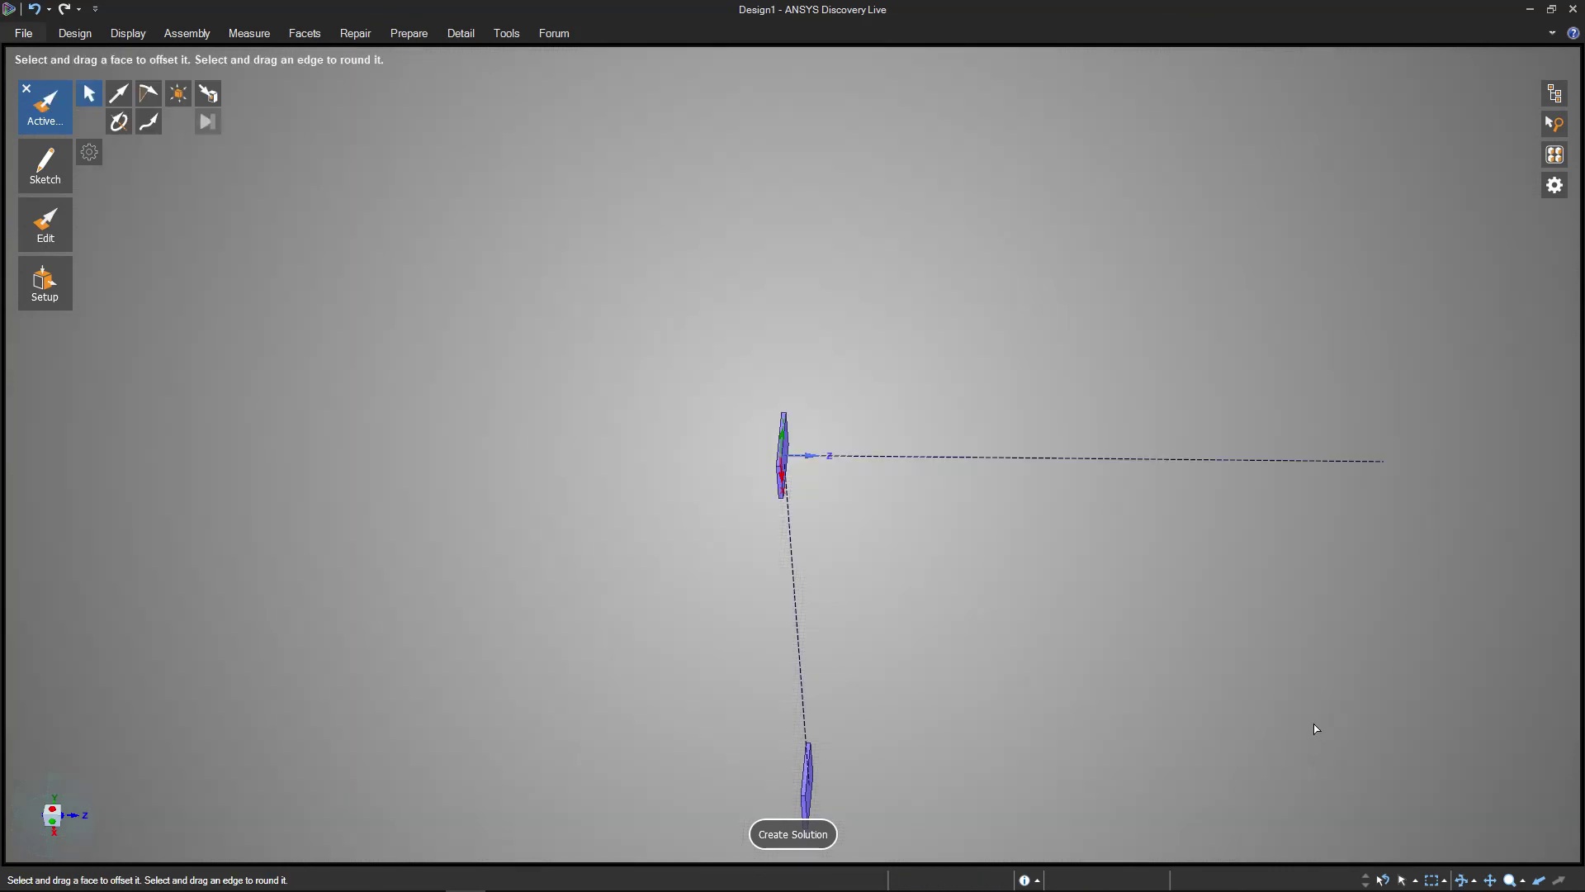
# Sketch a 10 mm diameter circle centred on the far end of the 400 mm construction line, perpendicular to X, and switch to Pull.
pyautogui.moveTo(1172, 622)
pyautogui.mouseDown(button='middle')
pyautogui.moveTo(1142, 602)
pyautogui.moveTo(1038, 661)
pyautogui.moveTo(1008, 612)
pyautogui.moveTo(1016, 577)
pyautogui.moveTo(973, 584)
pyautogui.moveTo(1037, 580)
pyautogui.moveTo(986, 606)
pyautogui.mouseUp(button='middle')
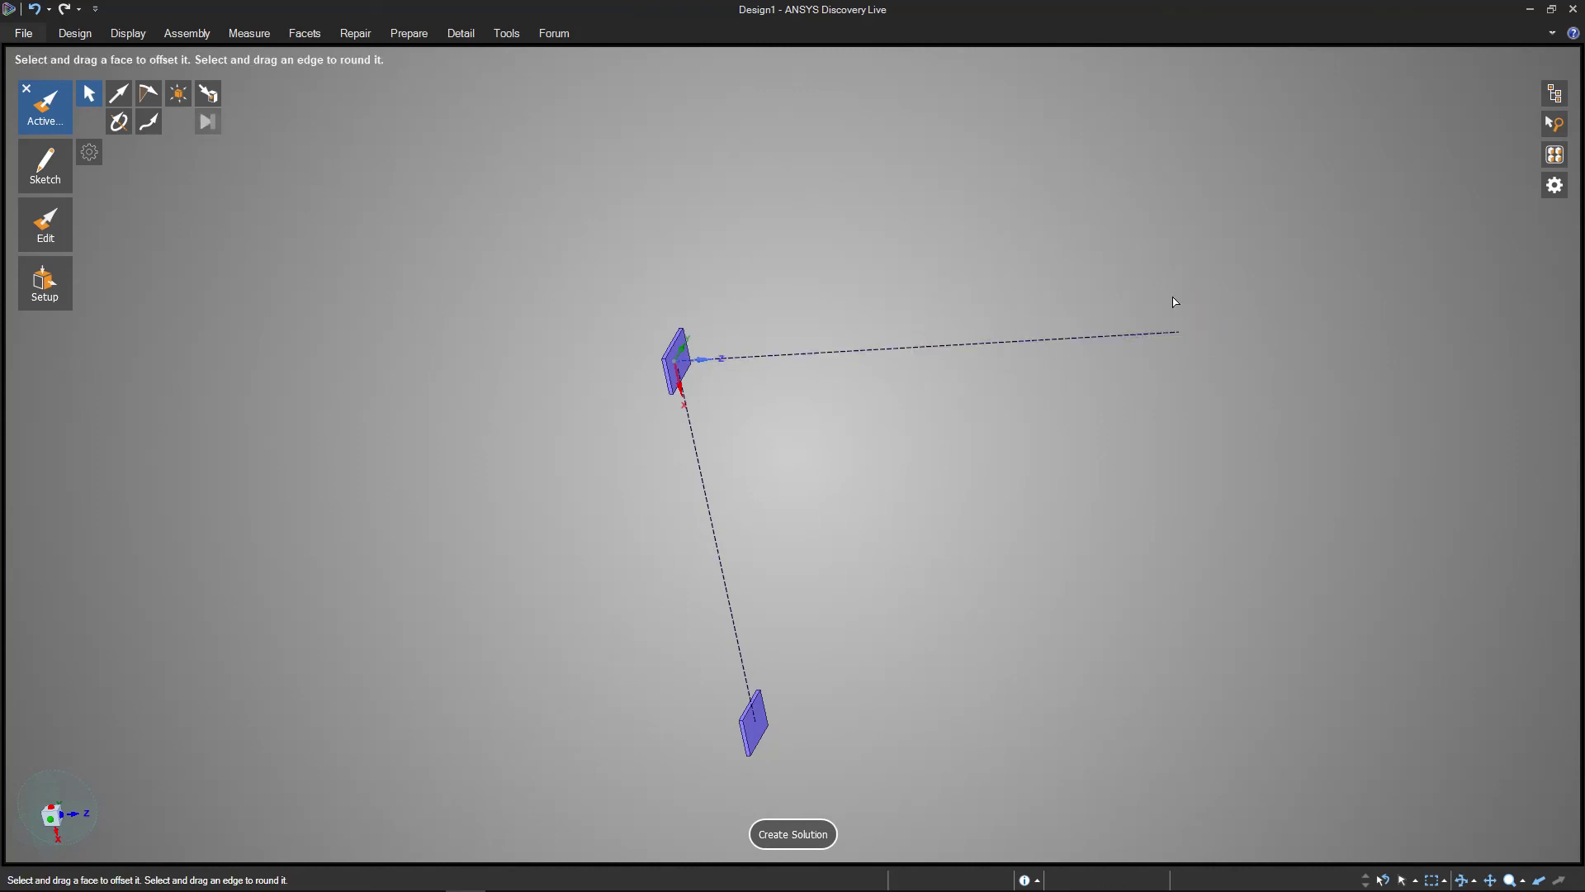
pyautogui.keyDown('shift'); pyautogui.moveTo(1171, 244); pyautogui.dragTo(913, 223, button='middle'); pyautogui.keyUp('shift')
pyautogui.scroll(2, 915, 264)
pyautogui.scroll(1, 917, 293)
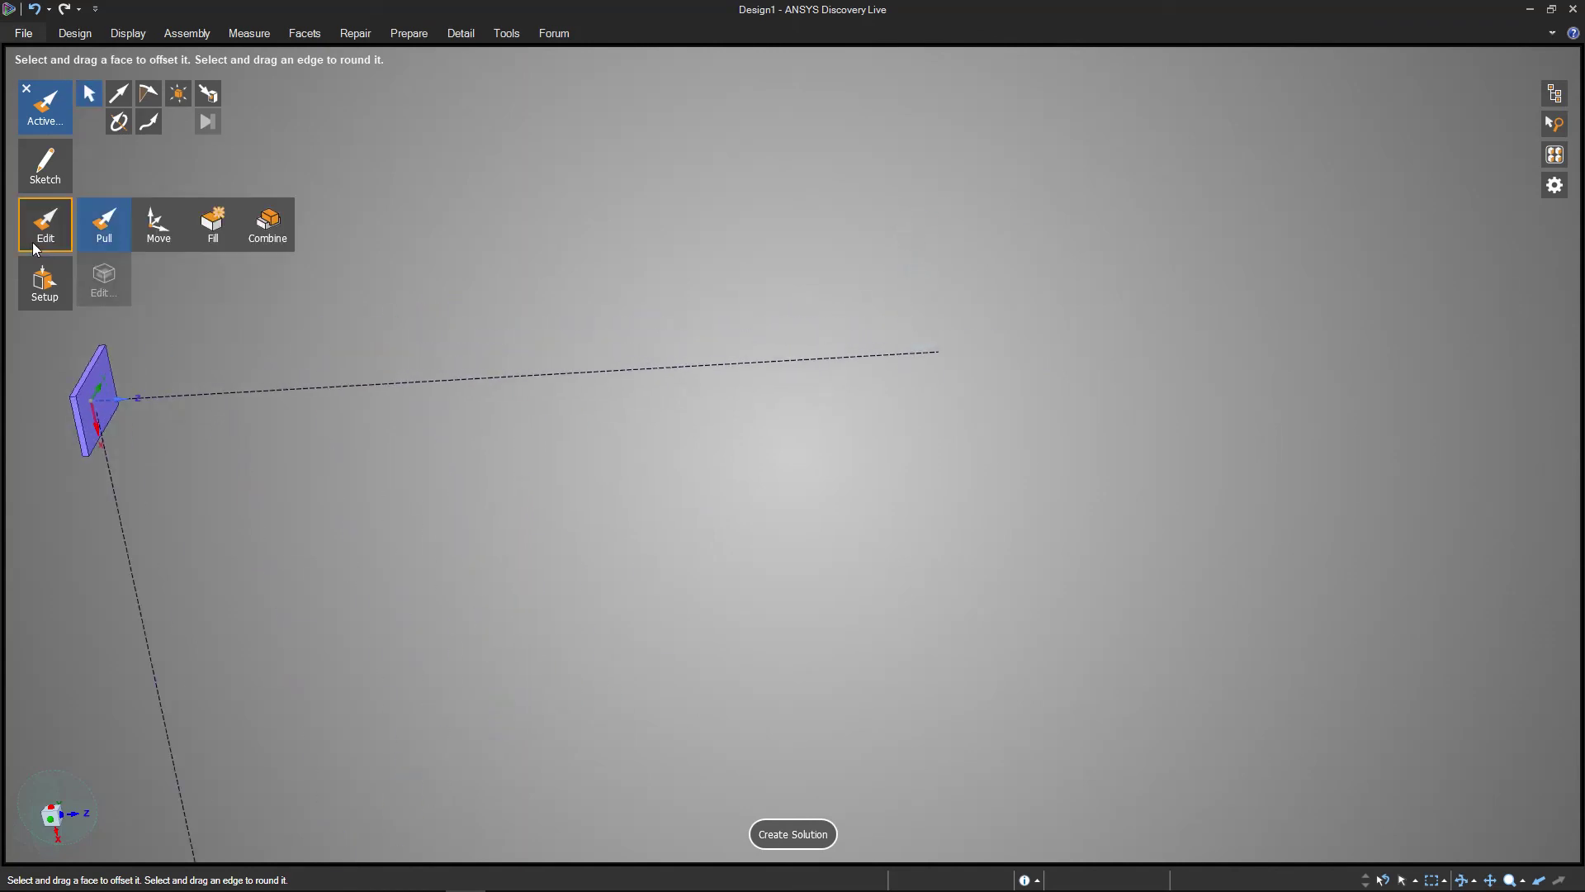
pyautogui.moveTo(37, 154)
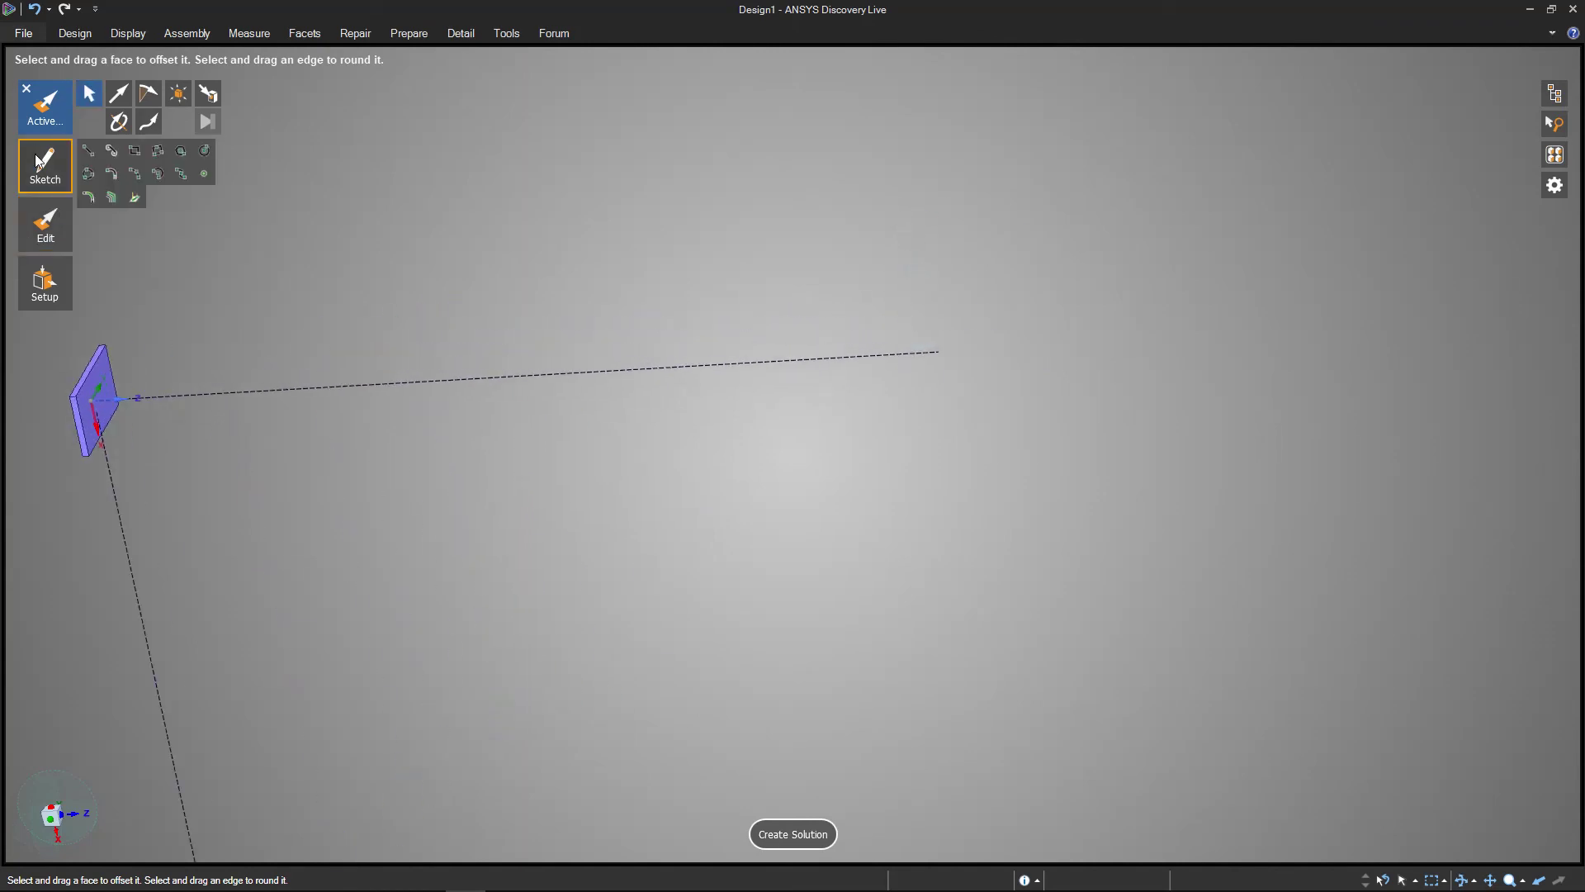
pyautogui.click(181, 151)
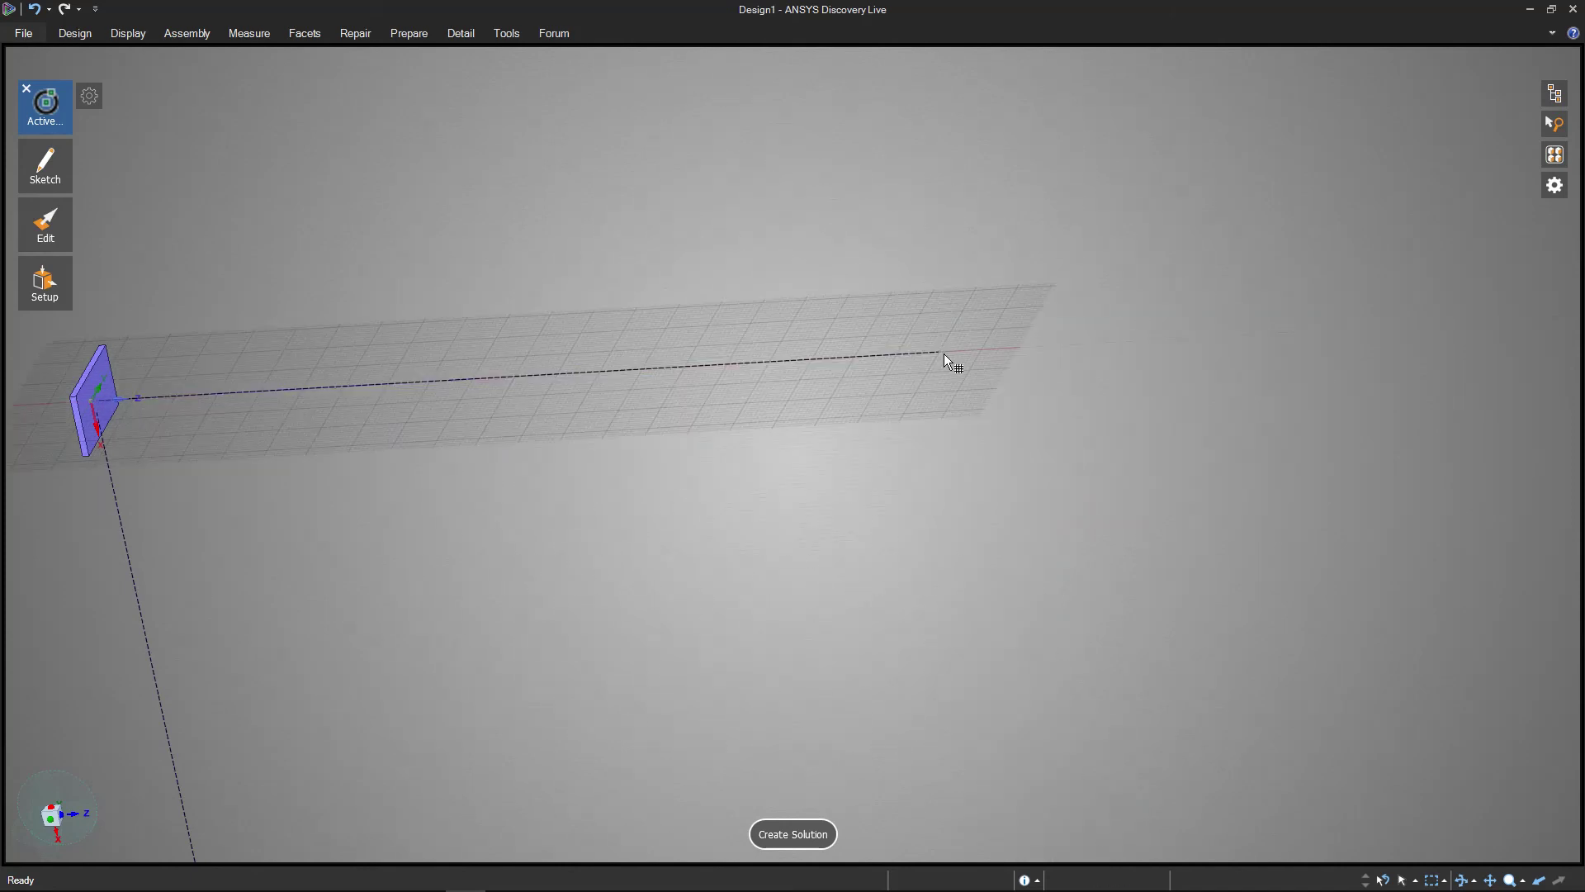
pyautogui.click(912, 355)
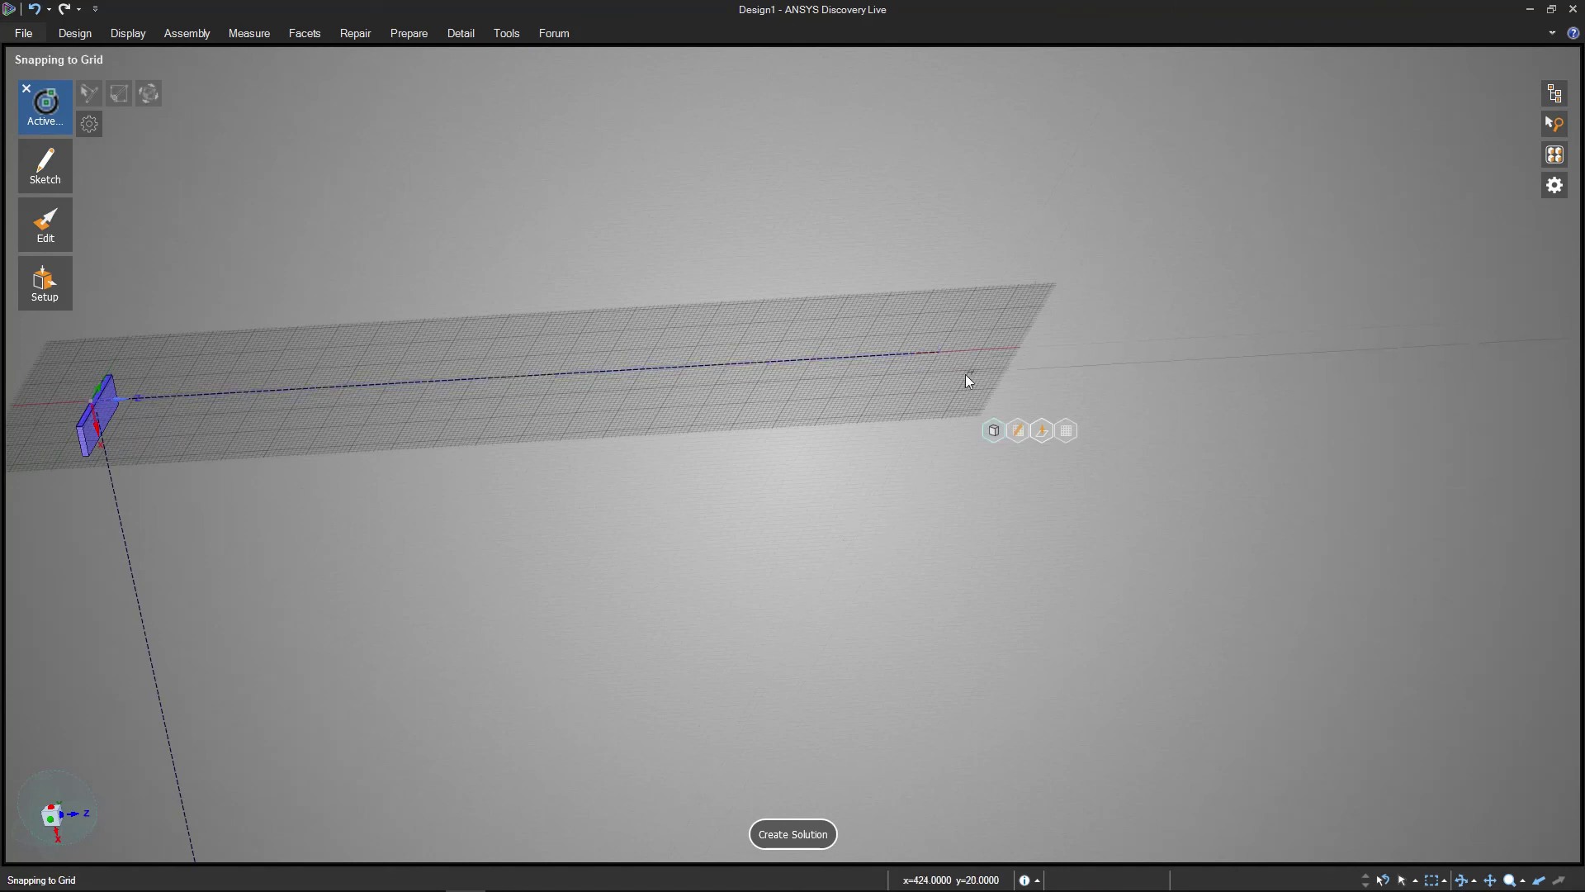
pyautogui.scroll(5, 936, 388)
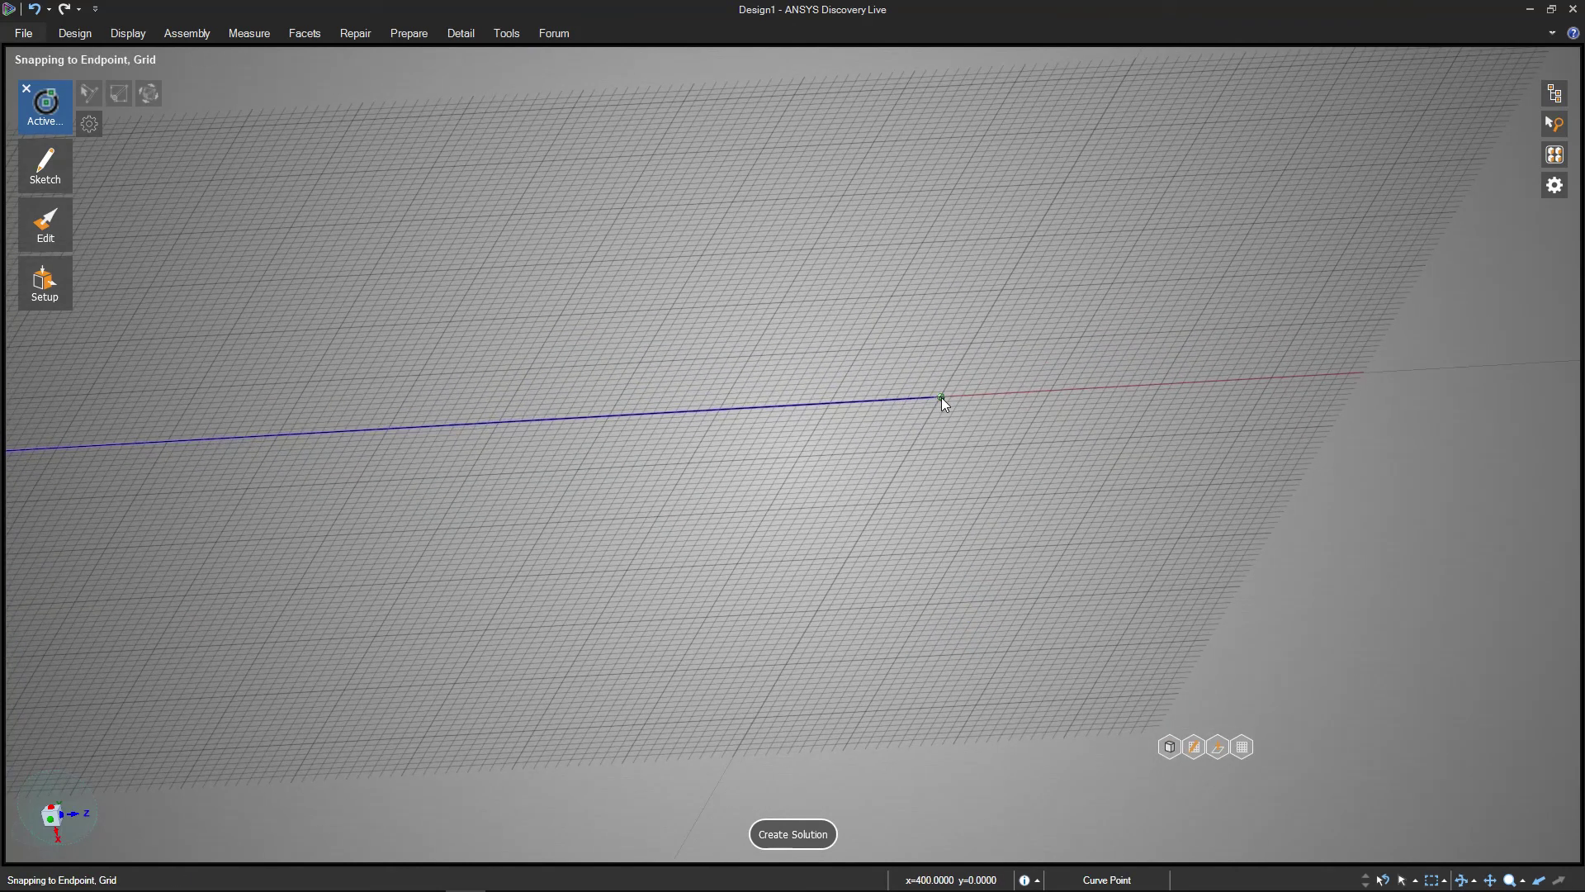
pyautogui.click(940, 397)
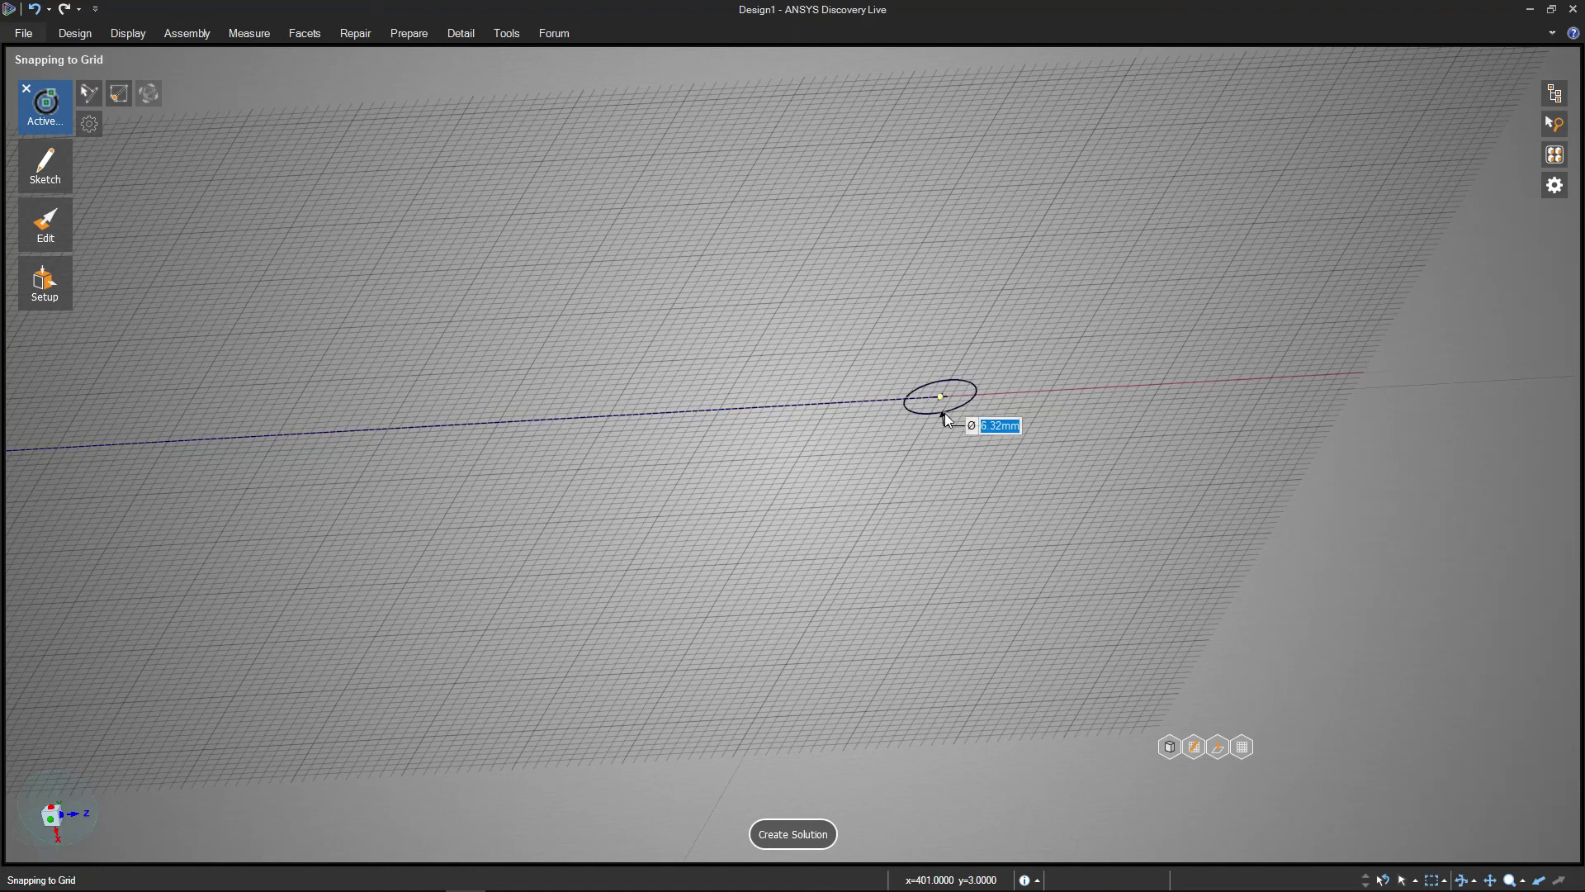
pyautogui.write('10')
pyautogui.press('Return')
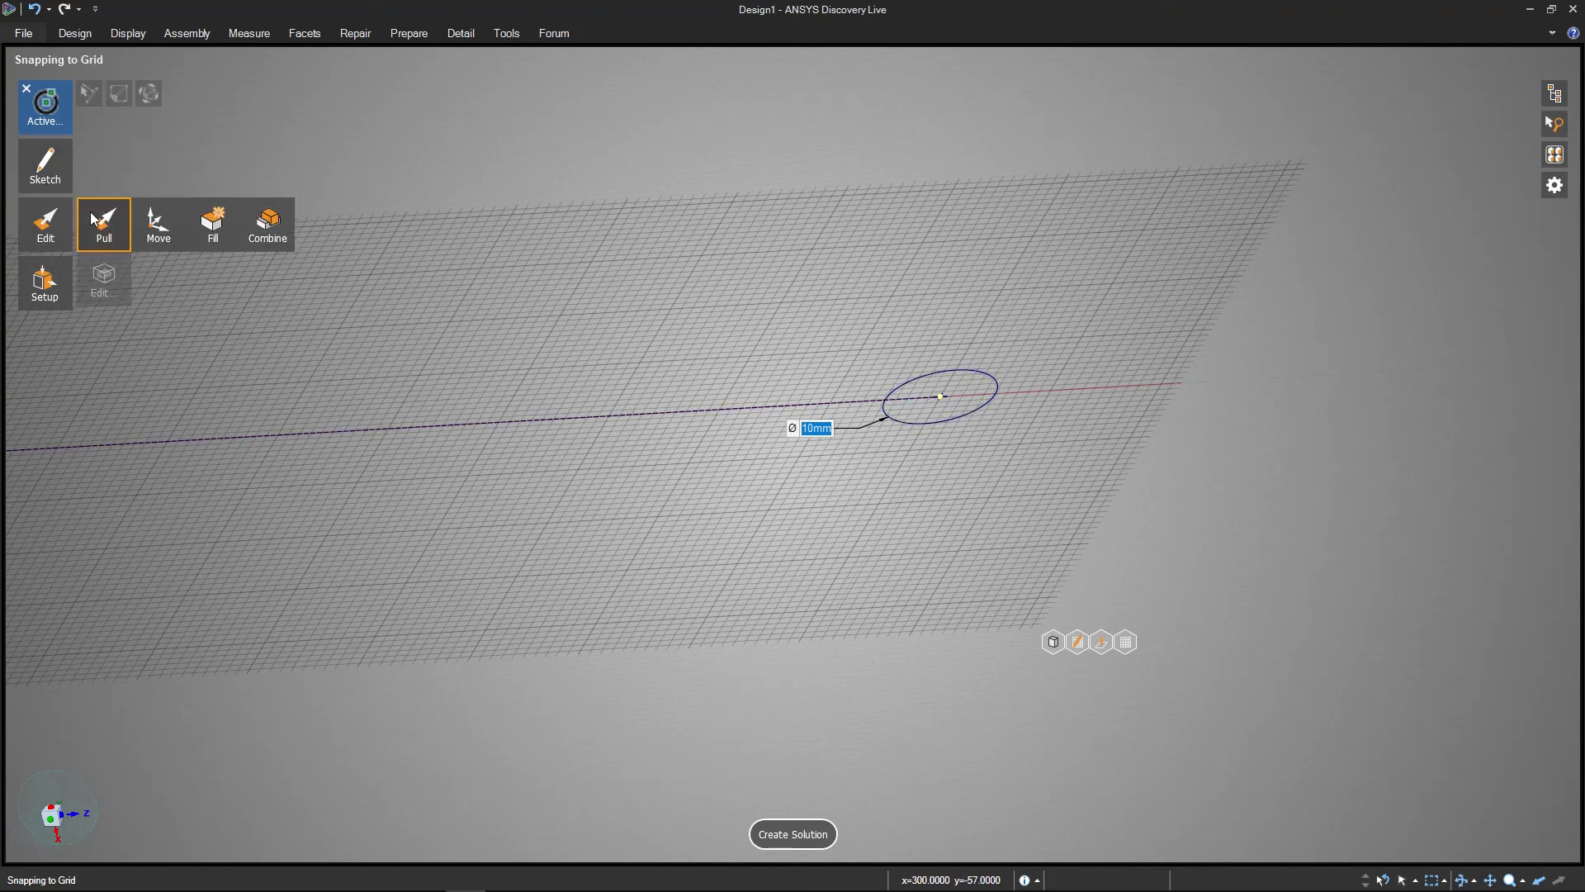
pyautogui.click(104, 223)
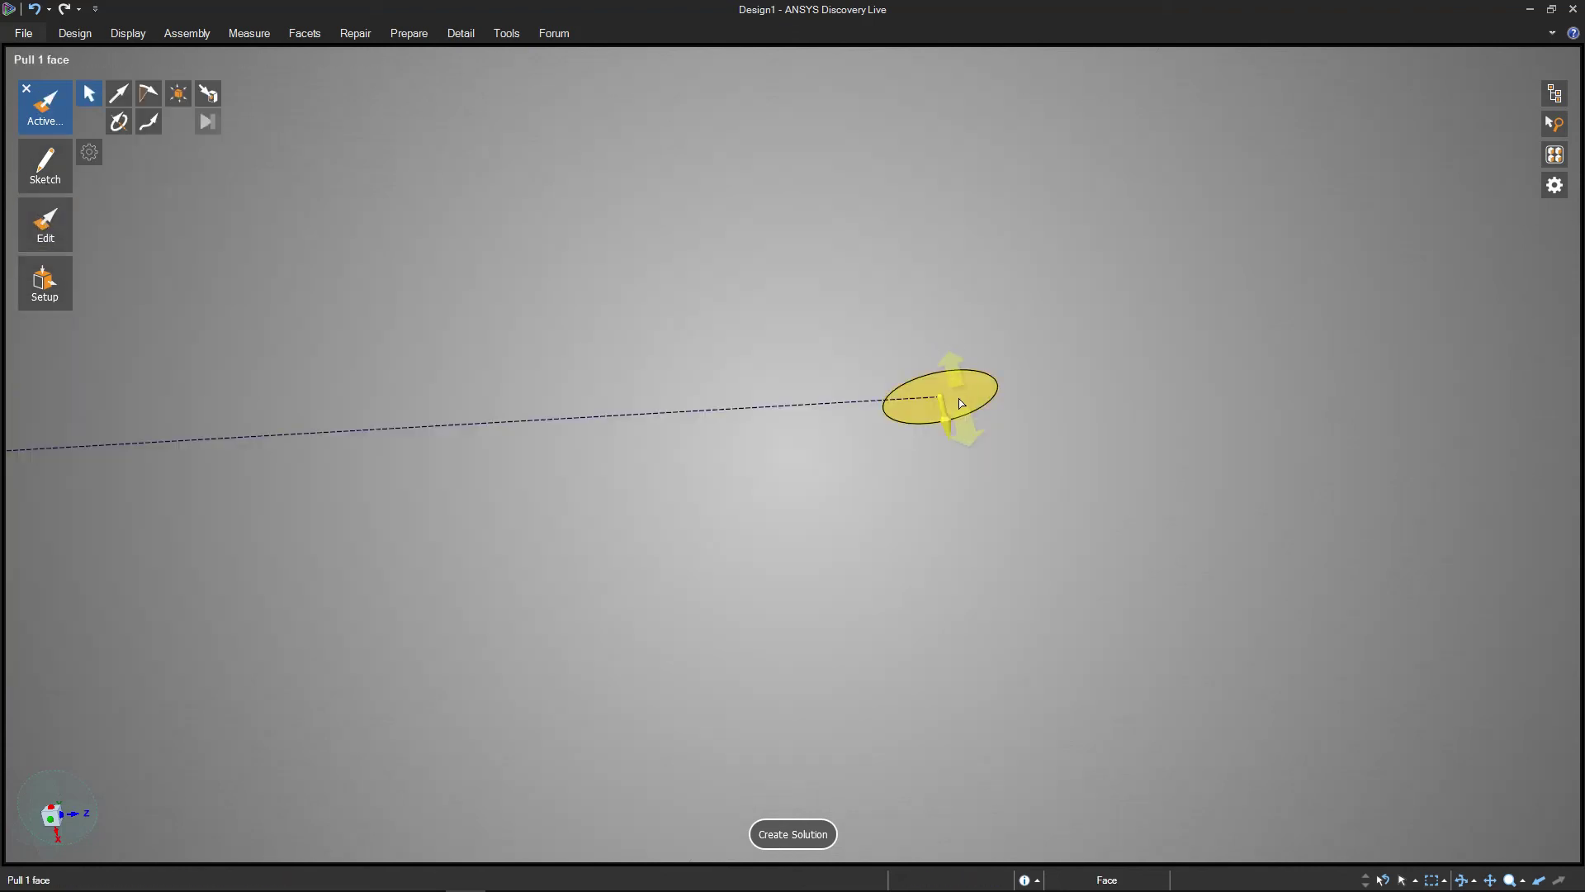
# Try pulling the circular face upward into a cylinder by a freehand distance, and undo the attempts.
pyautogui.moveTo(958, 401); pyautogui.dragTo(900, 226)
pyautogui.click(941, 301)
pyautogui.hotkey('ctrl', 'z')
pyautogui.hotkey('ctrl', 'z')
pyautogui.click(962, 384)
pyautogui.moveTo(962, 385); pyautogui.dragTo(928, 254)
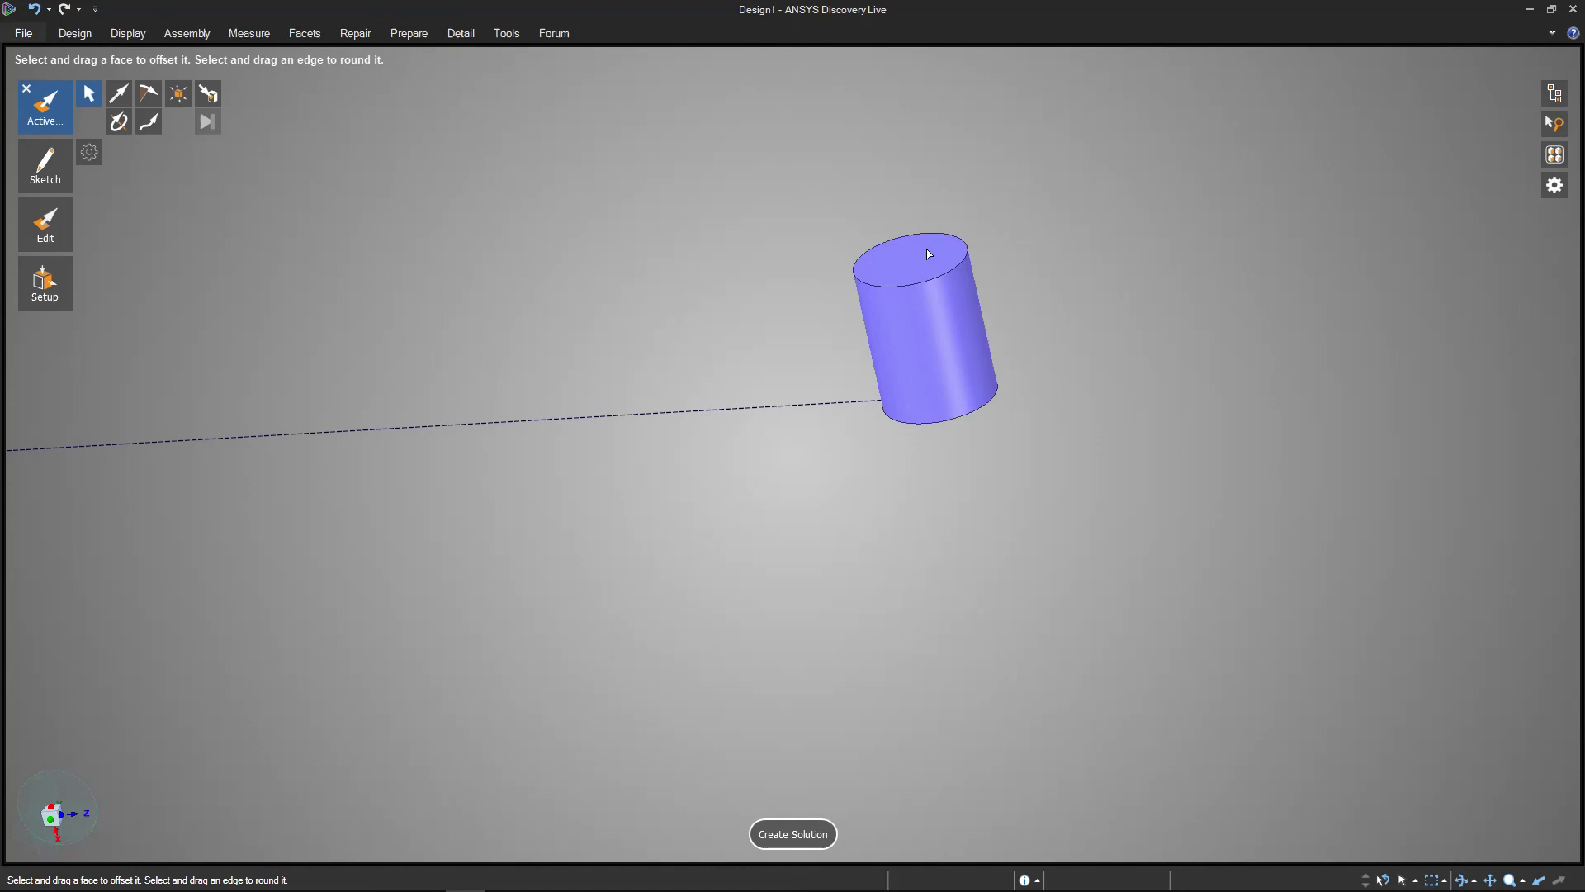
pyautogui.click(926, 258)
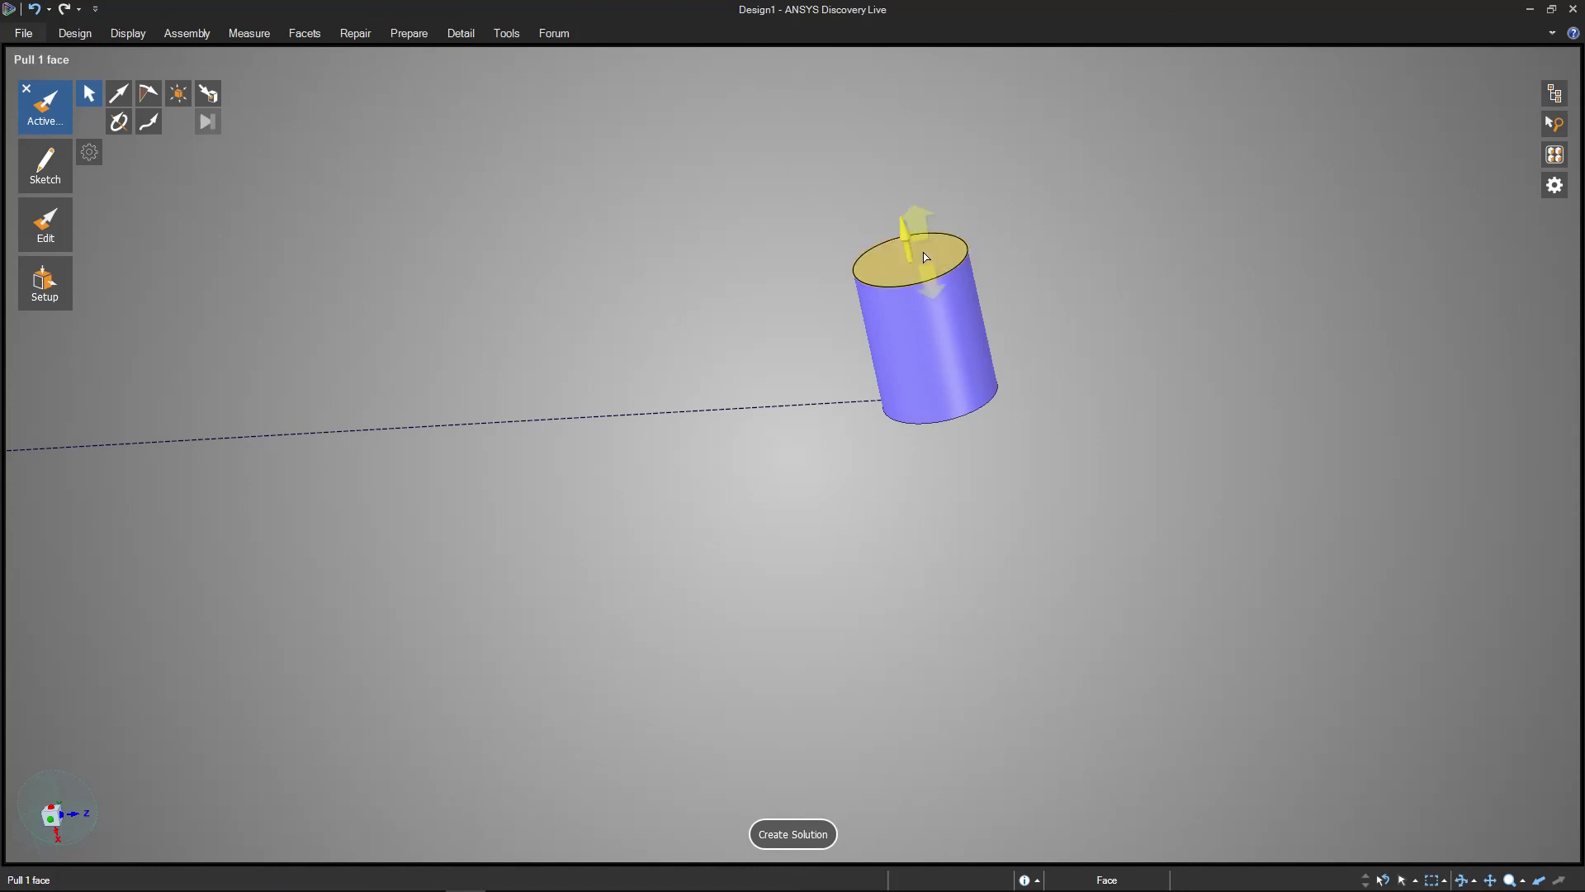
pyautogui.hotkey('ctrl', 'z')
# Pull the circular face 20 mm upward along the X axis to form a cylinder and leave Pull.
pyautogui.click(957, 388)
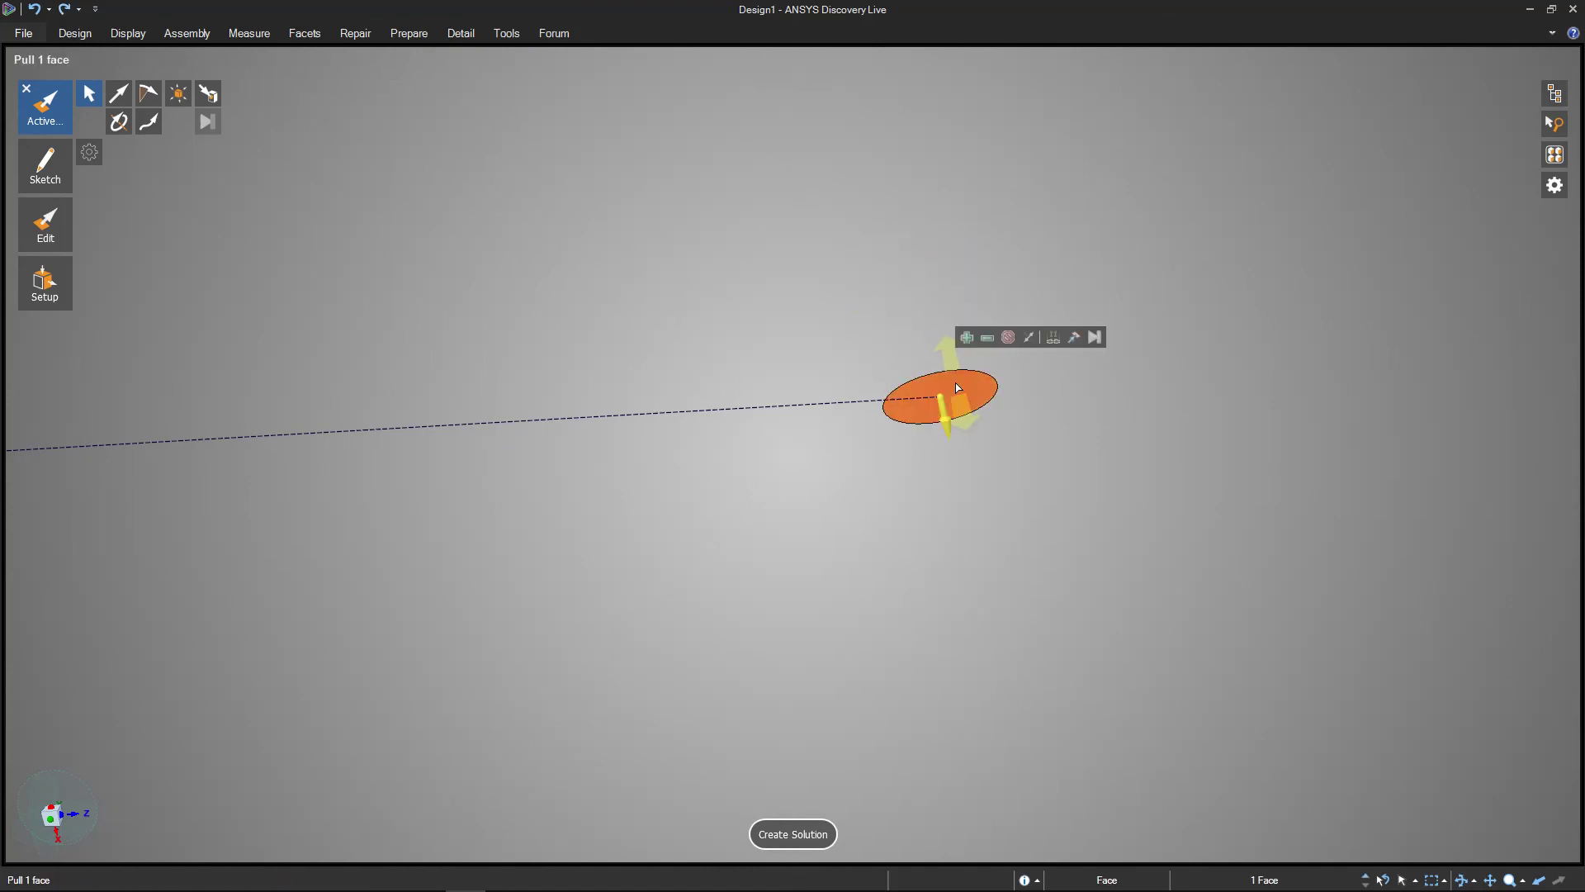
pyautogui.moveTo(956, 382); pyautogui.dragTo(948, 334)
pyautogui.write('20')
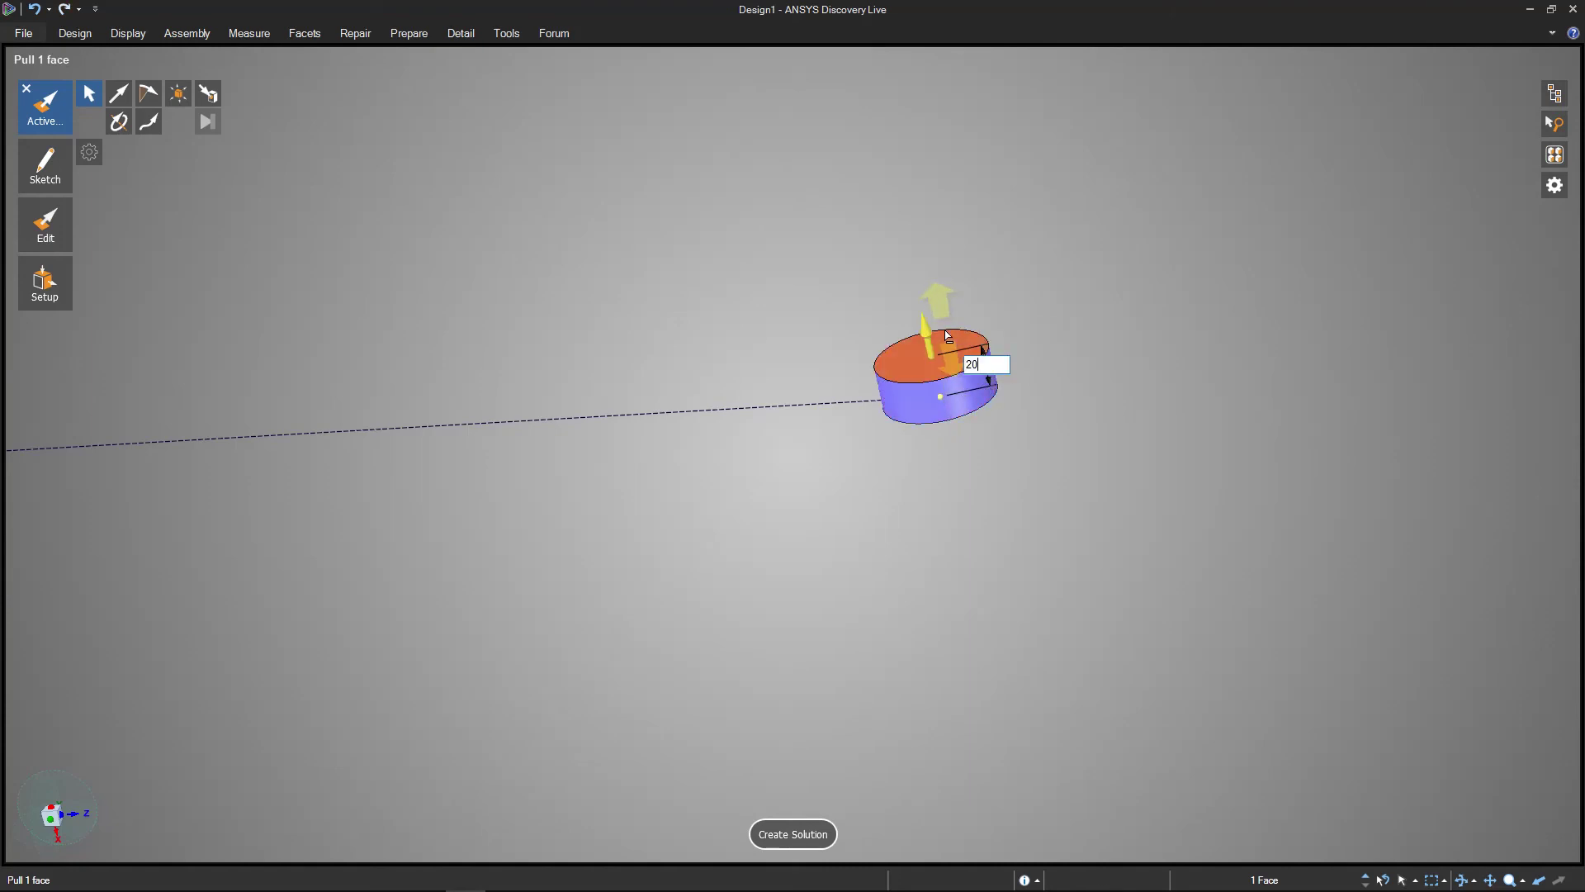
pyautogui.press('Return')
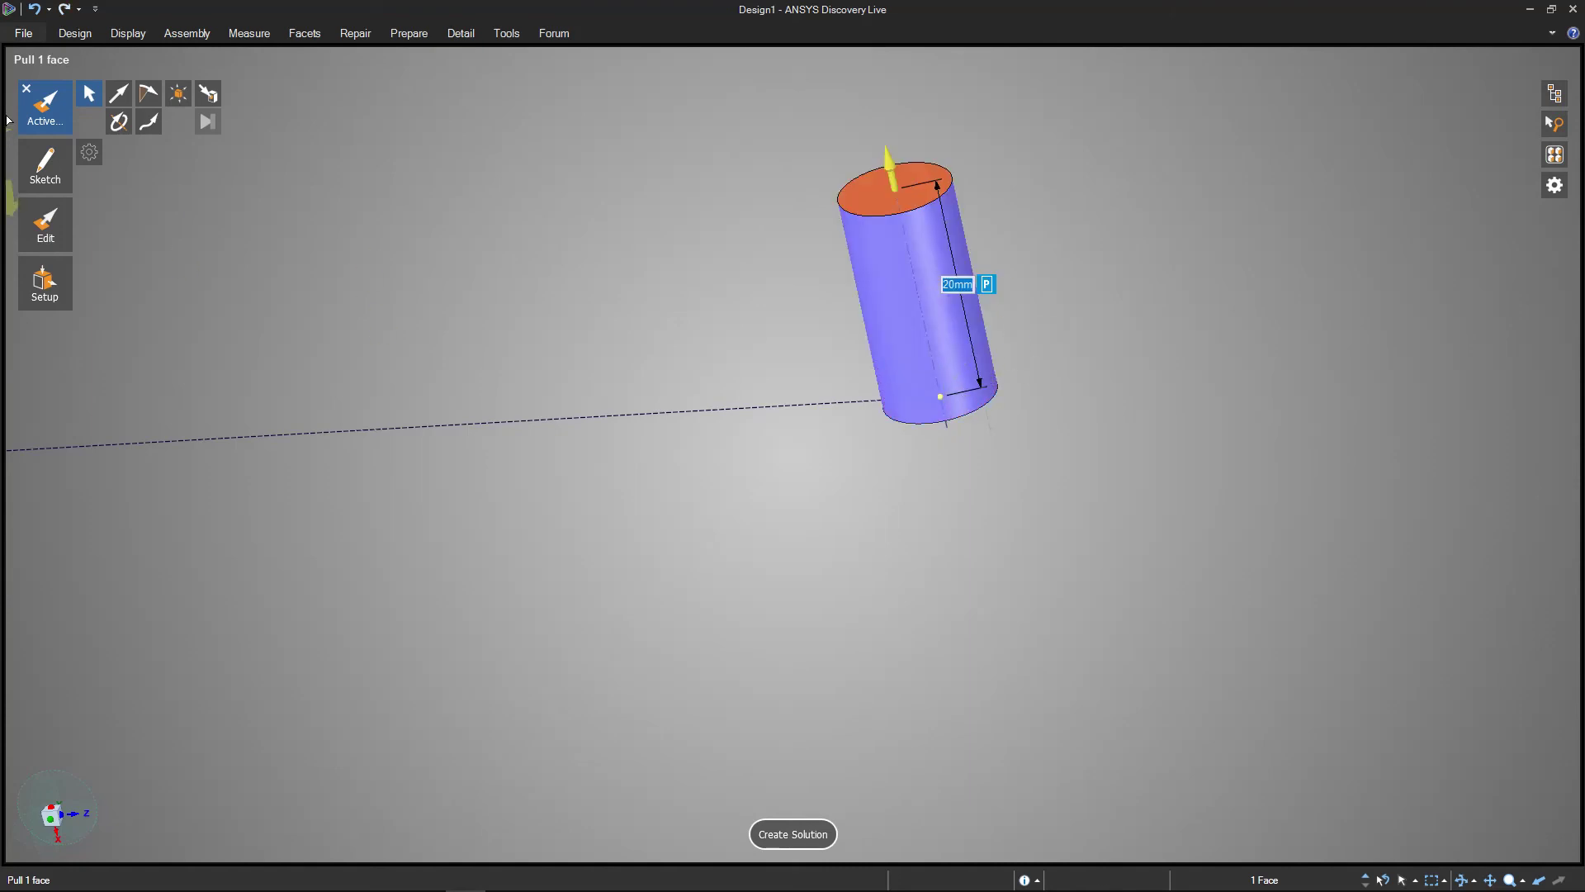
pyautogui.click(30, 91)
# Examine the cylinder's end and side faces up close, and review its position relative to both plates and construction lines.
pyautogui.keyDown('shift'); pyautogui.moveTo(389, 357); pyautogui.dragTo(549, 510, button='middle'); pyautogui.keyUp('shift')
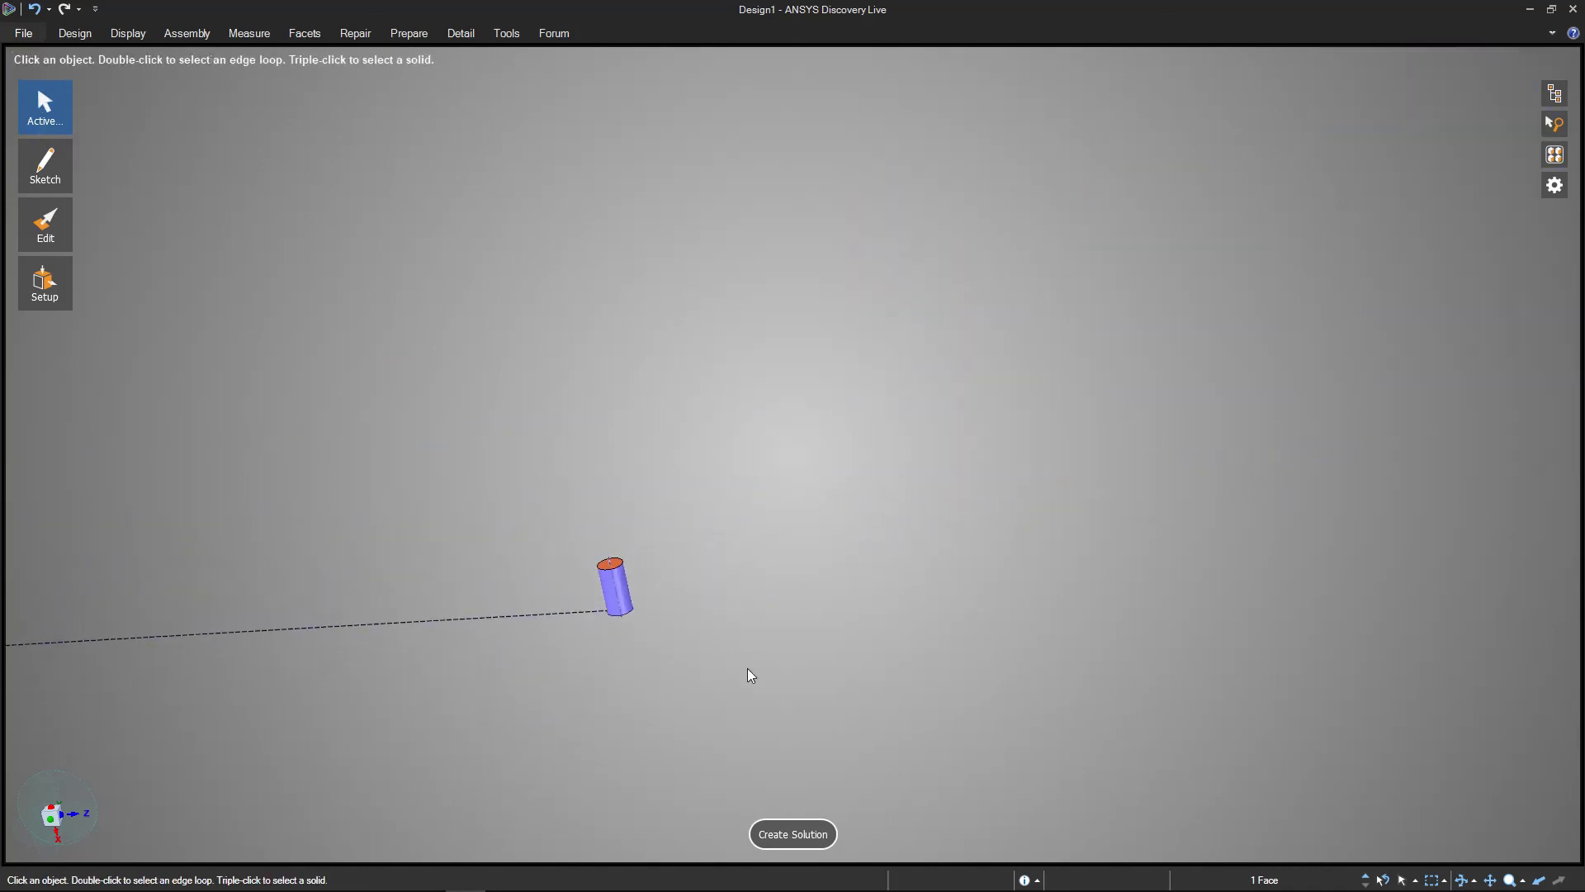
pyautogui.scroll(5, 868, 654)
pyautogui.press('z')
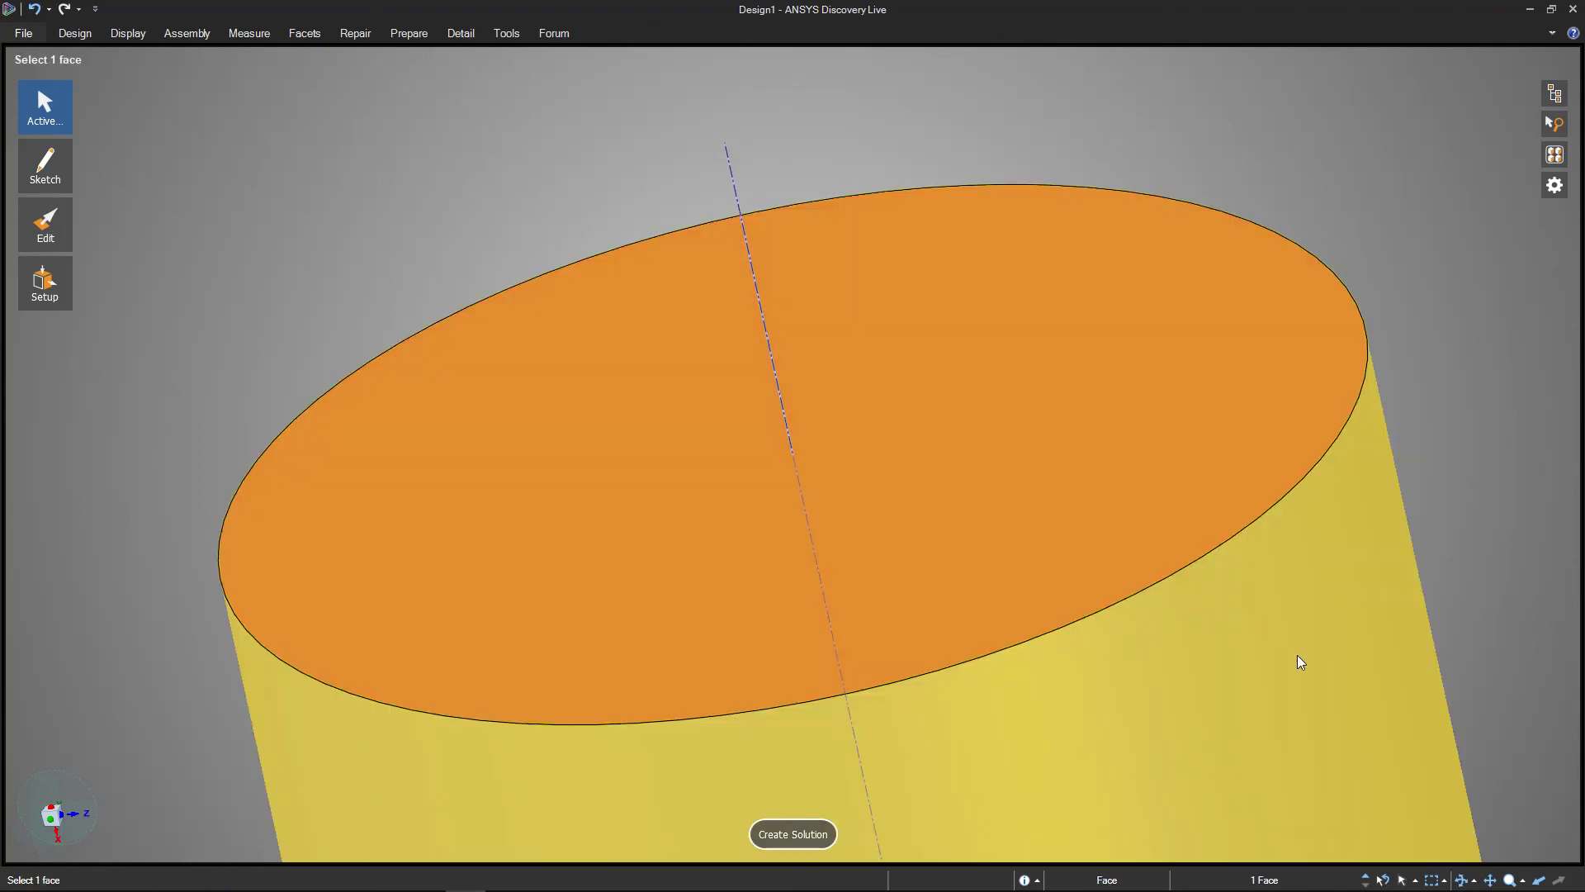
pyautogui.click(1296, 659)
pyautogui.scroll(-3, 1295, 661)
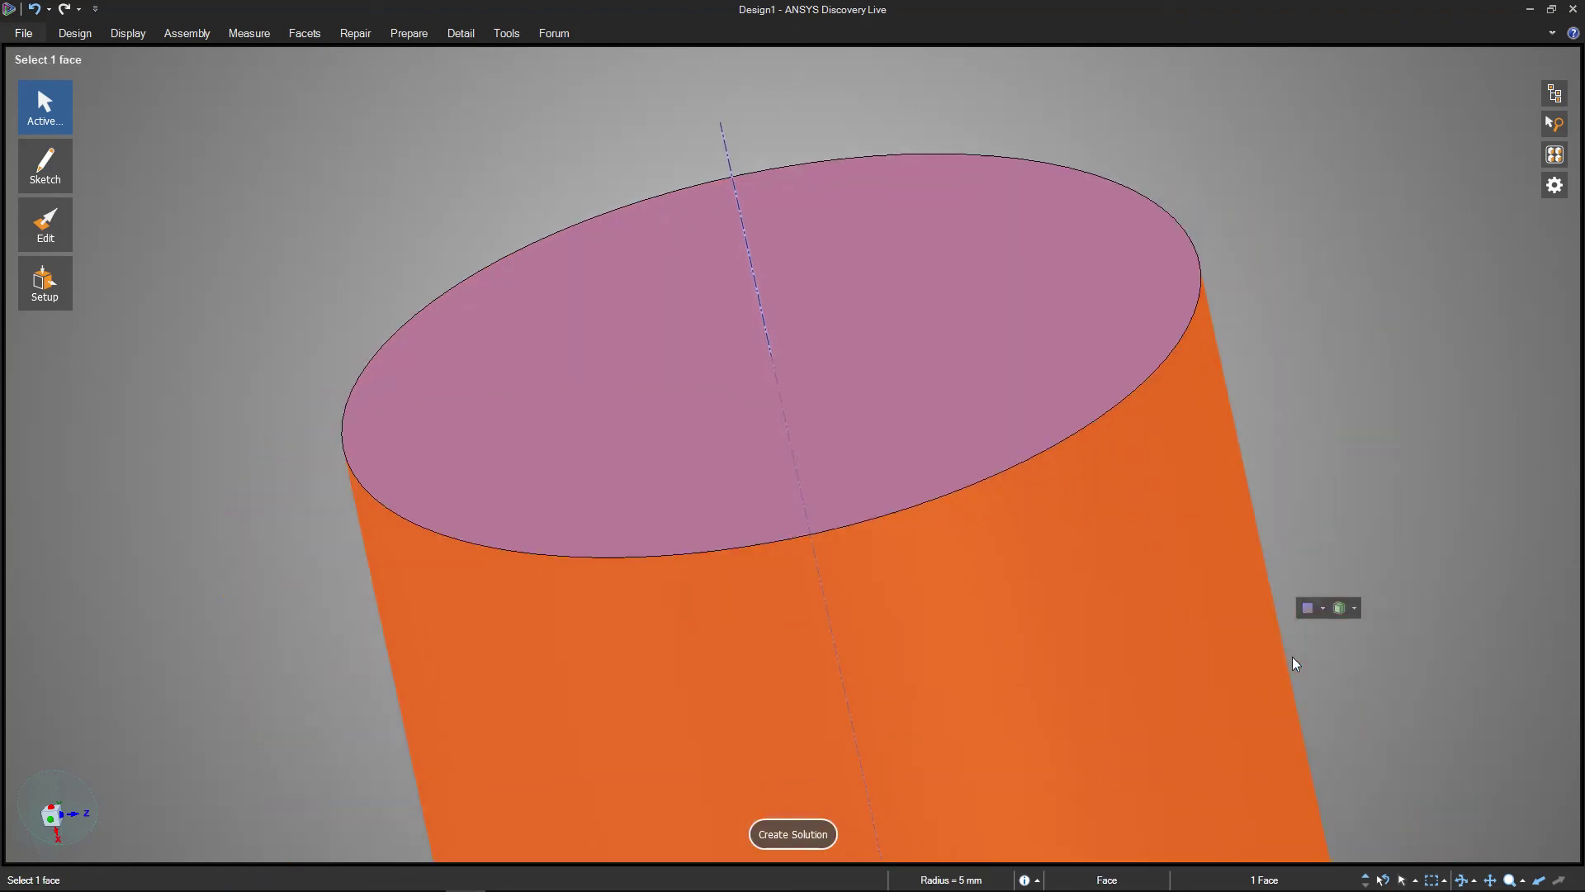
pyautogui.scroll(-2, 1025, 638)
pyautogui.click(1166, 437)
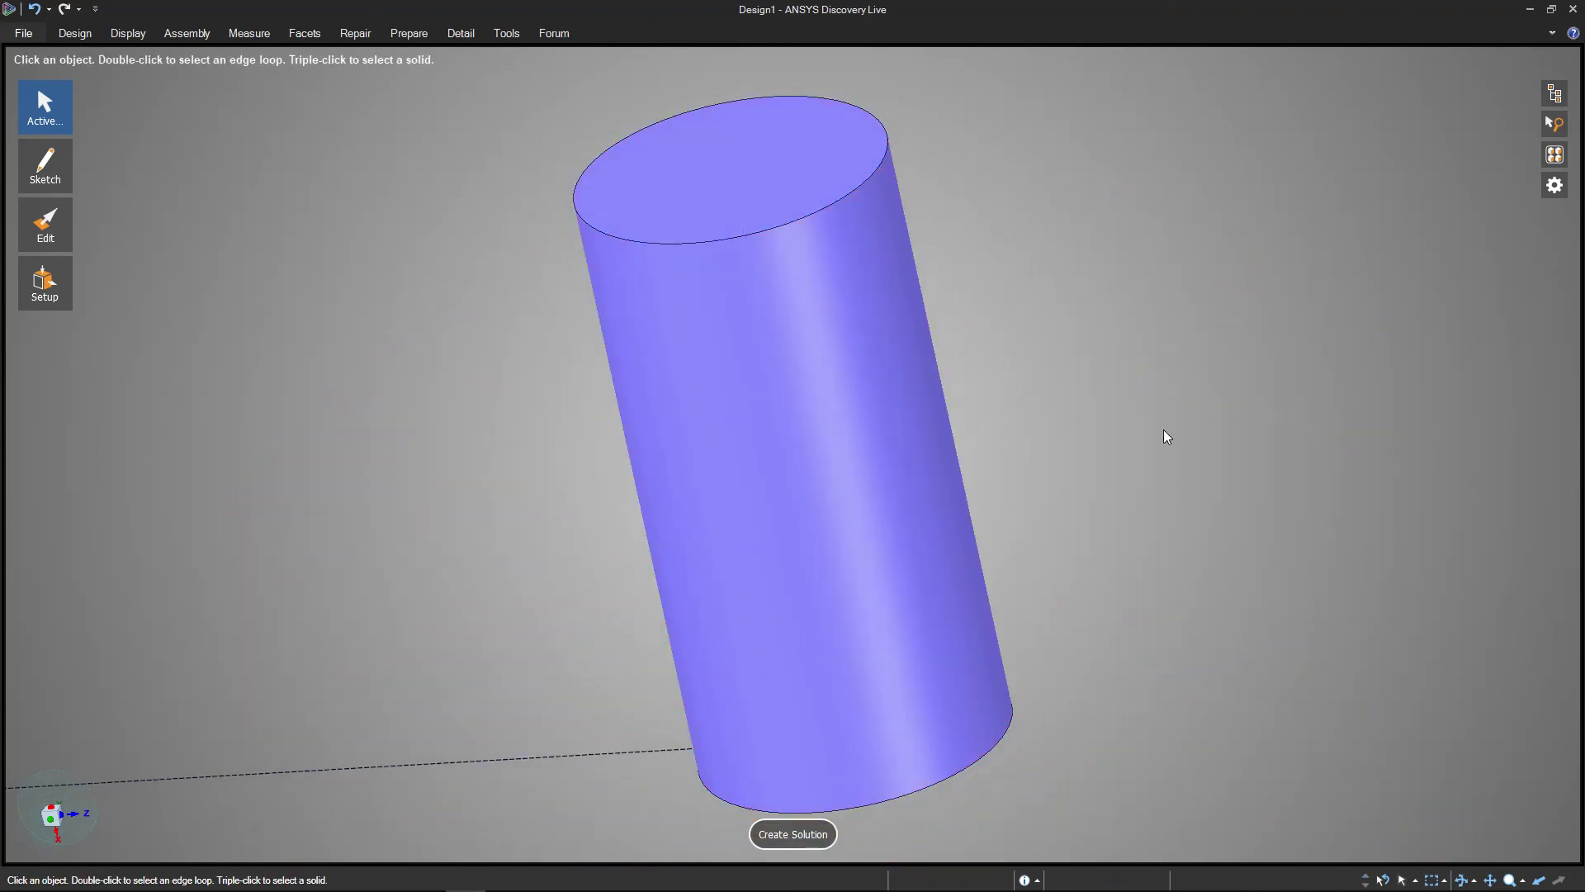
pyautogui.scroll(-10, 1175, 414)
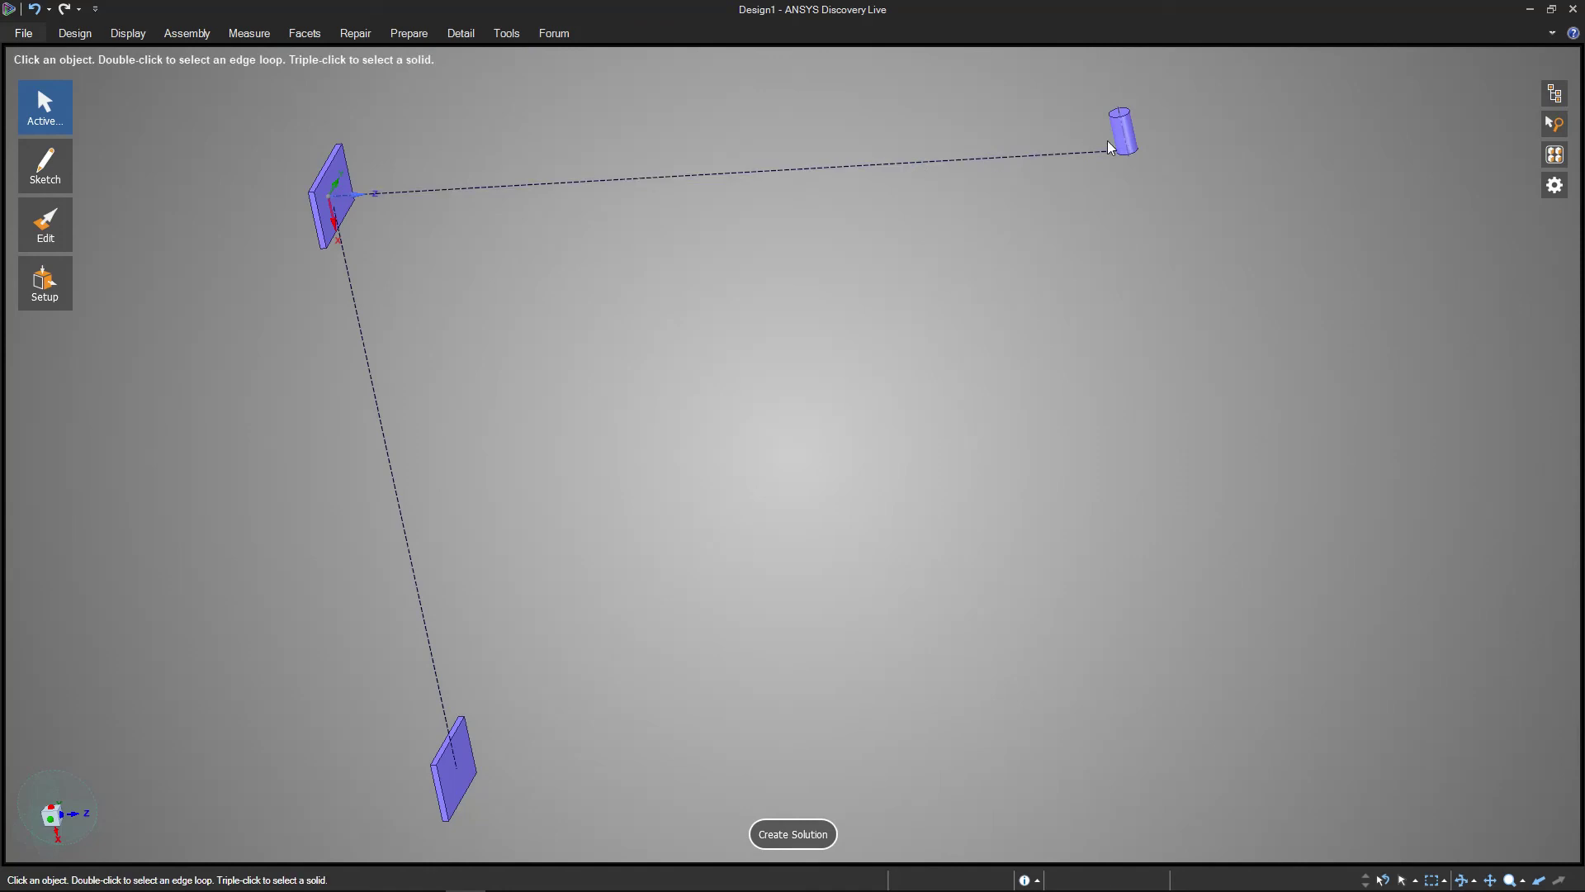
# Delete the two dashed construction lines that run from the plate at the origin to the second plate and the cylinder.
pyautogui.click(379, 413)
pyautogui.press('Delete')
pyautogui.click(644, 178)
pyautogui.press('Delete')
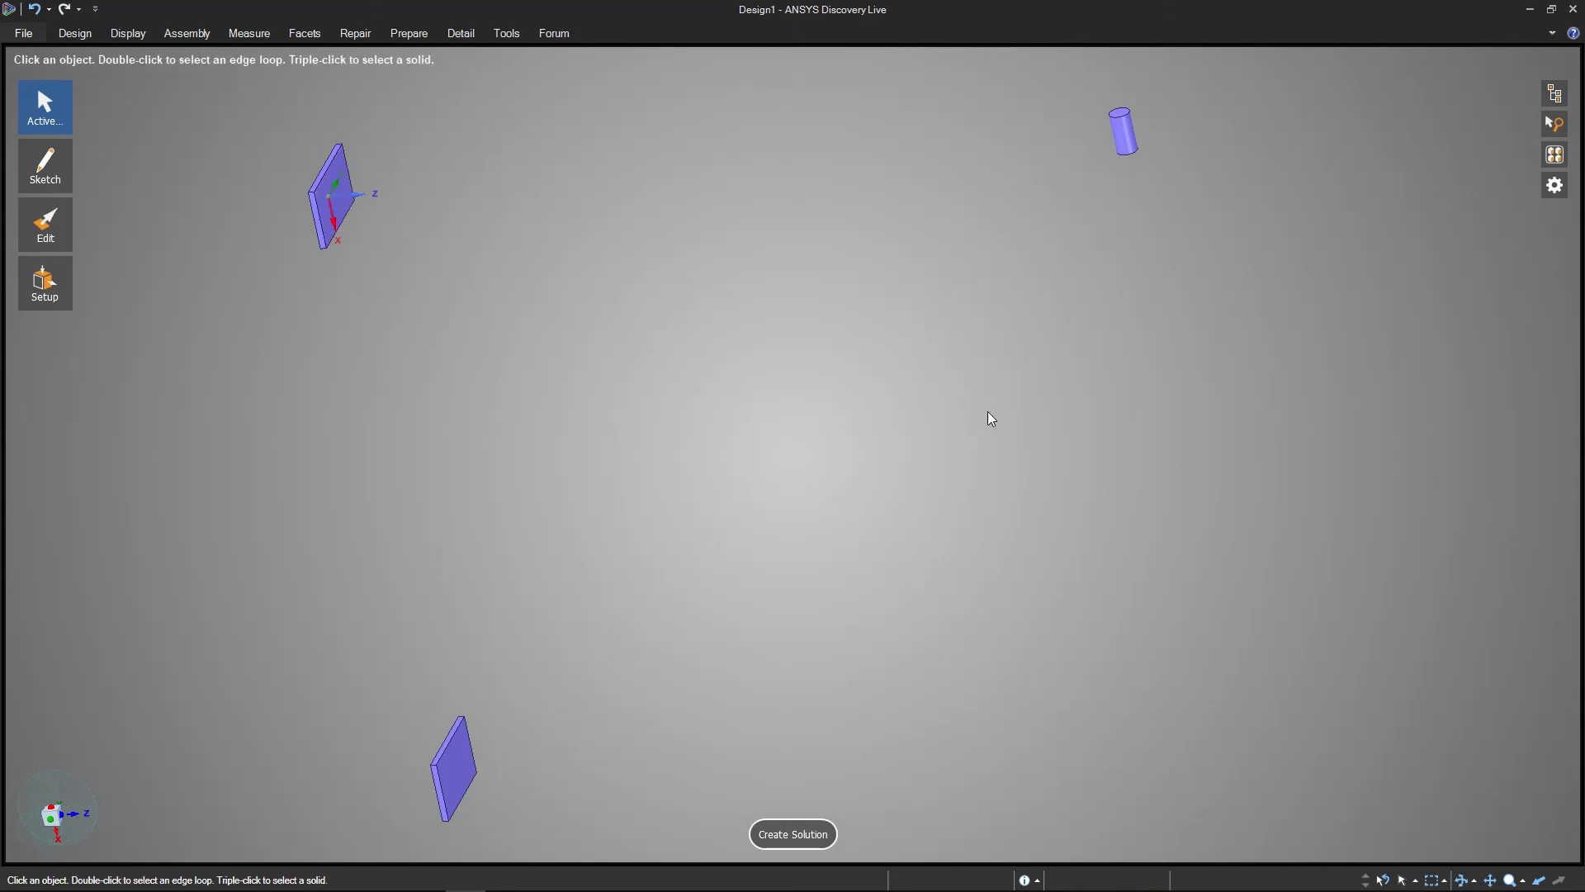
pyautogui.click(345, 206)
pyautogui.click(1053, 99)
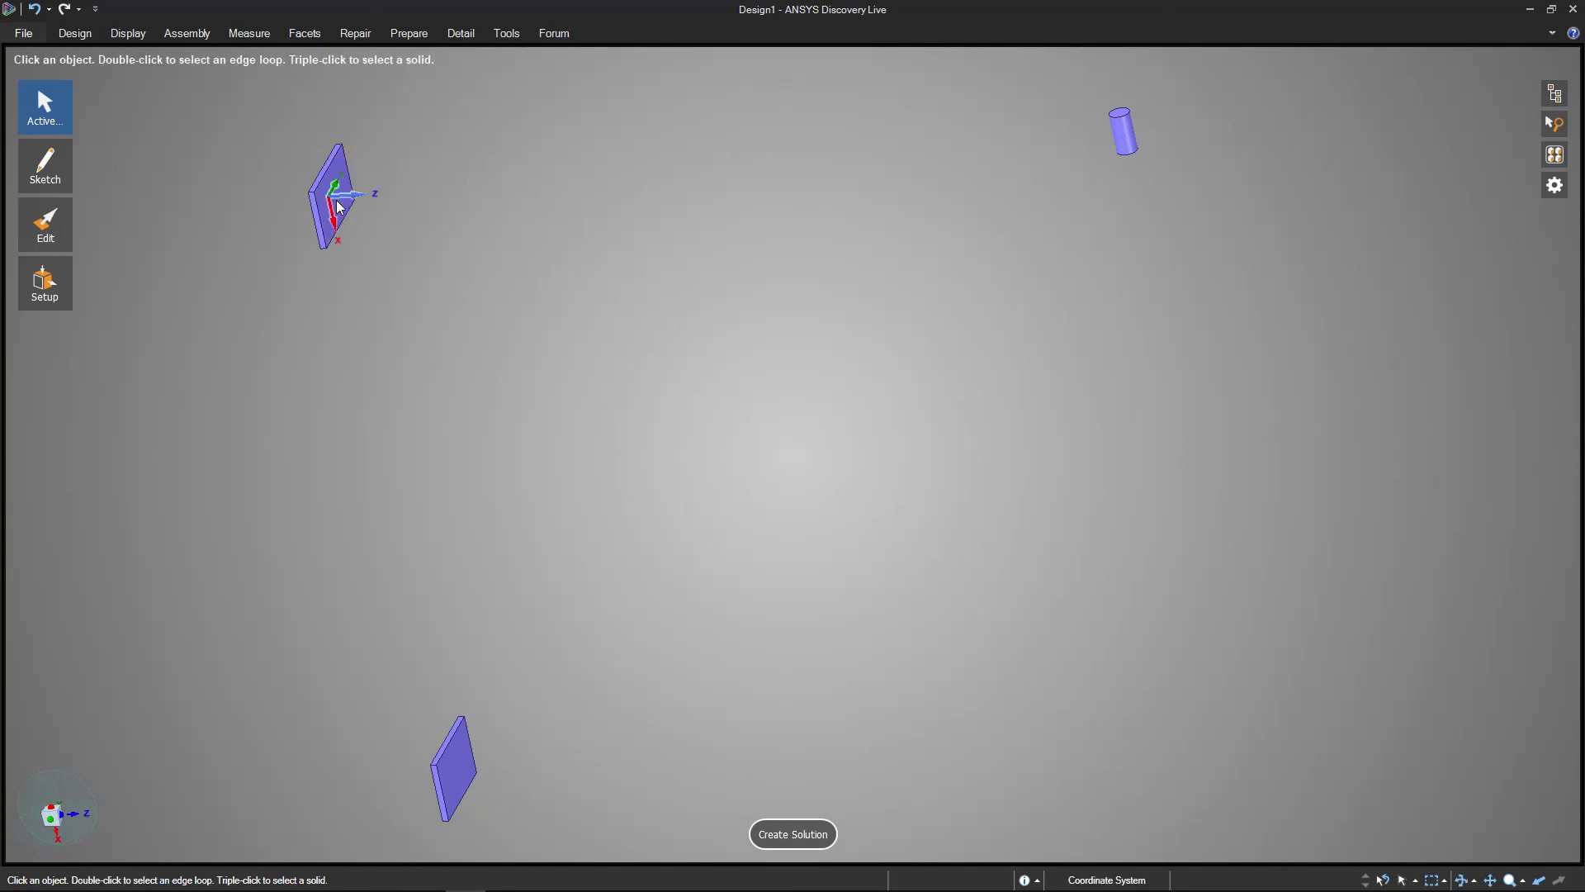